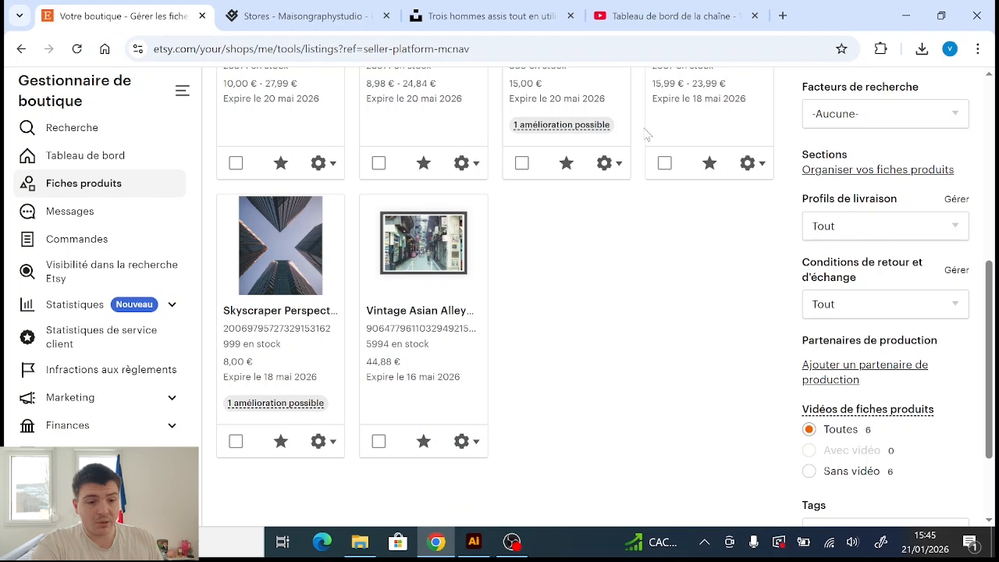
Examine the active poster listings in the Etsy shop manager, including their titles, stock and prices
drag(646, 135, 637, 123)
click(638, 129)
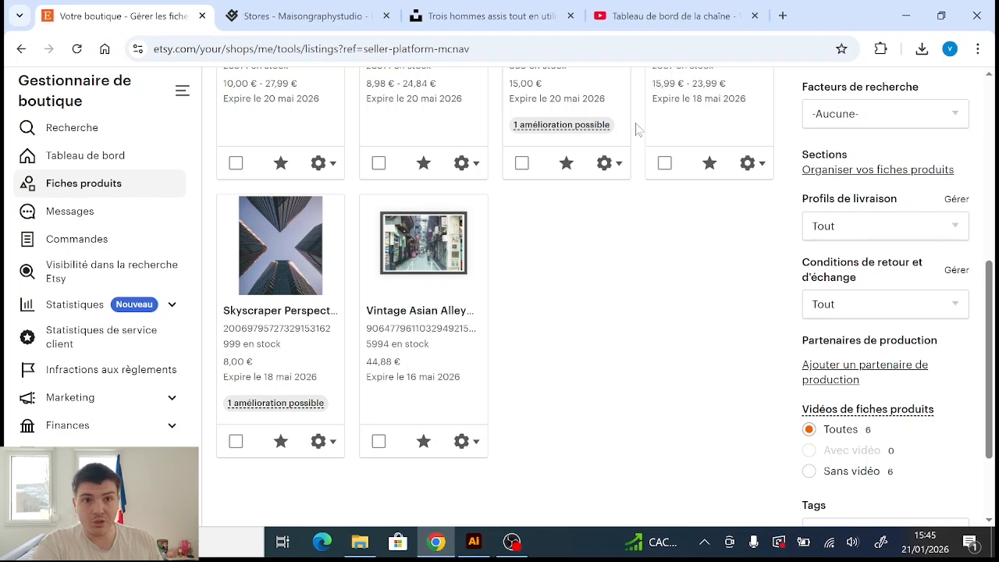
scroll(637, 129, up, 5)
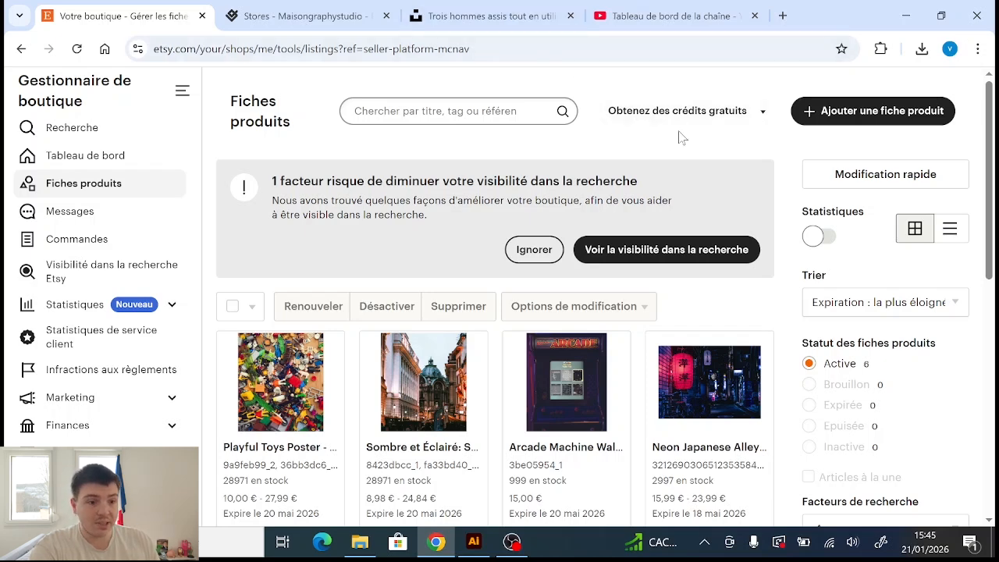
scroll(679, 137, down, 3)
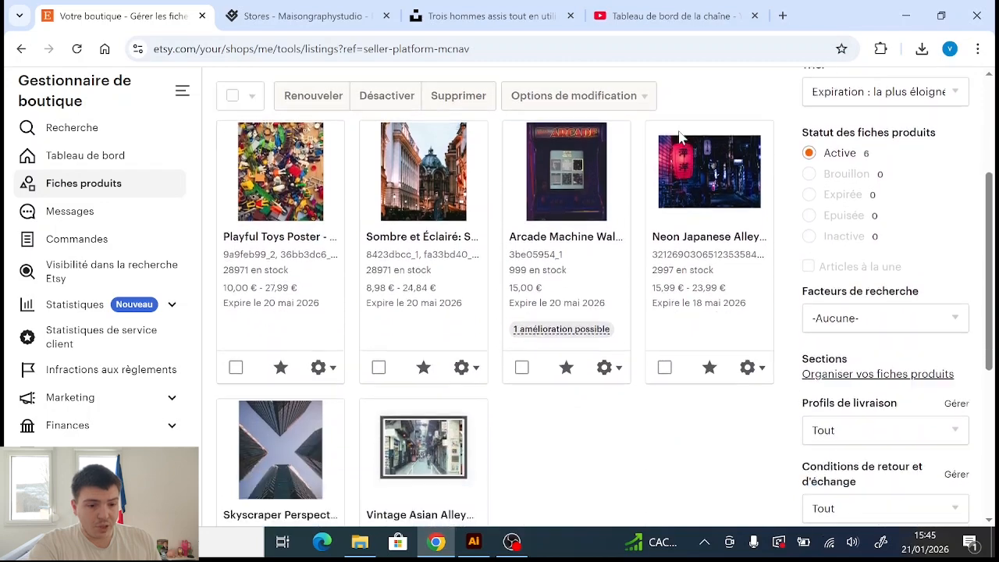
scroll(680, 137, down, 2)
scroll(679, 138, up, 5)
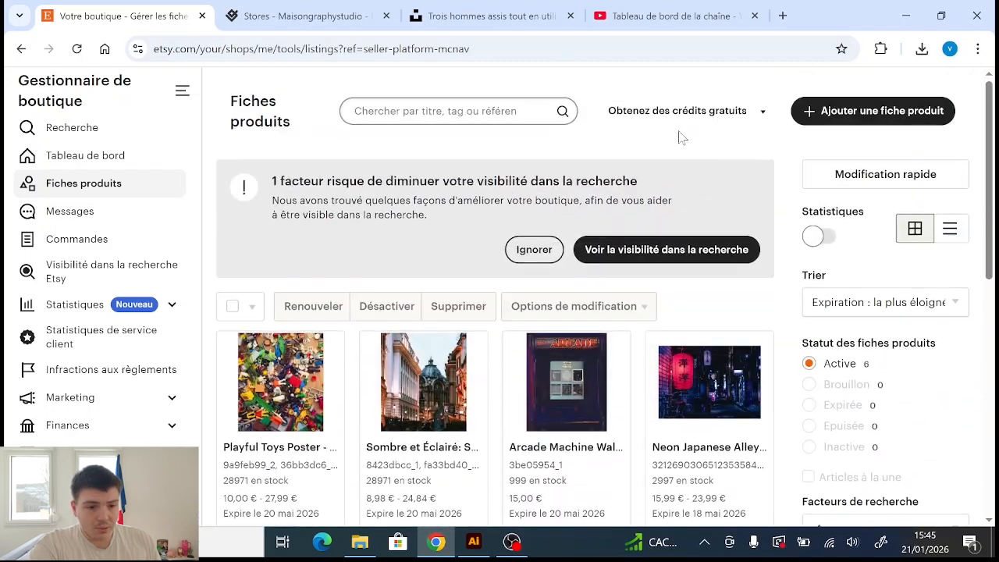
scroll(439, 314, down, 3)
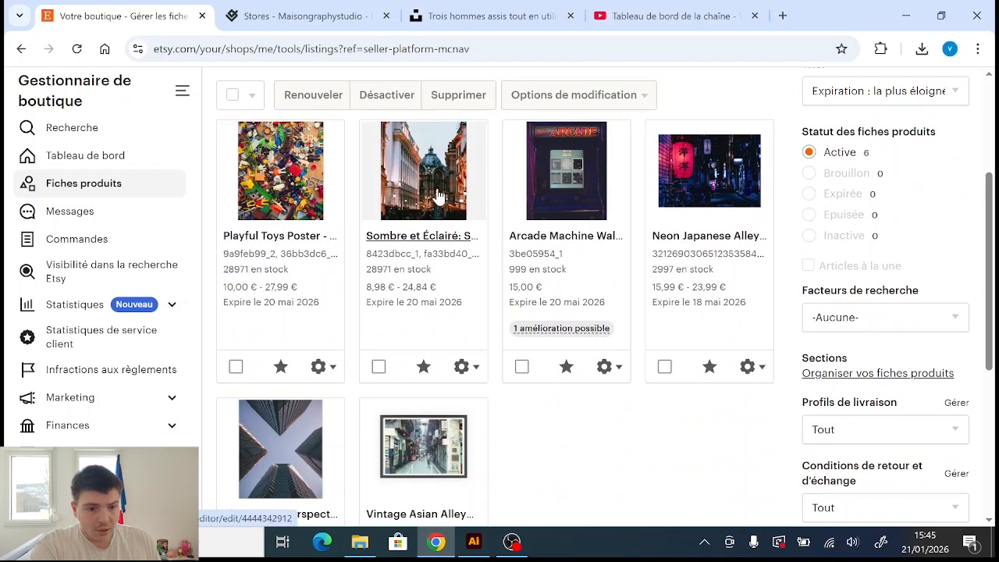
scroll(418, 204, up, 1)
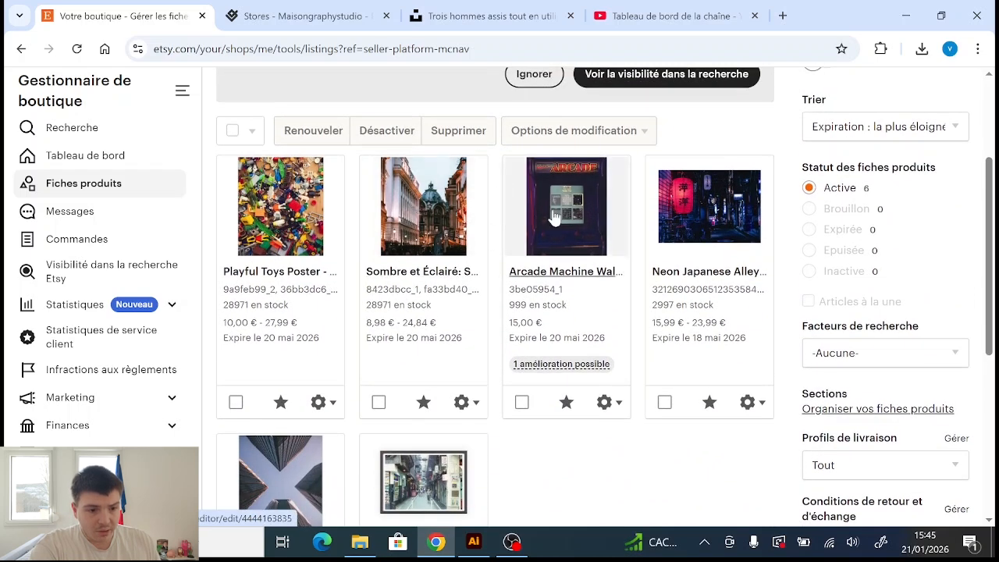
scroll(556, 201, down, 3)
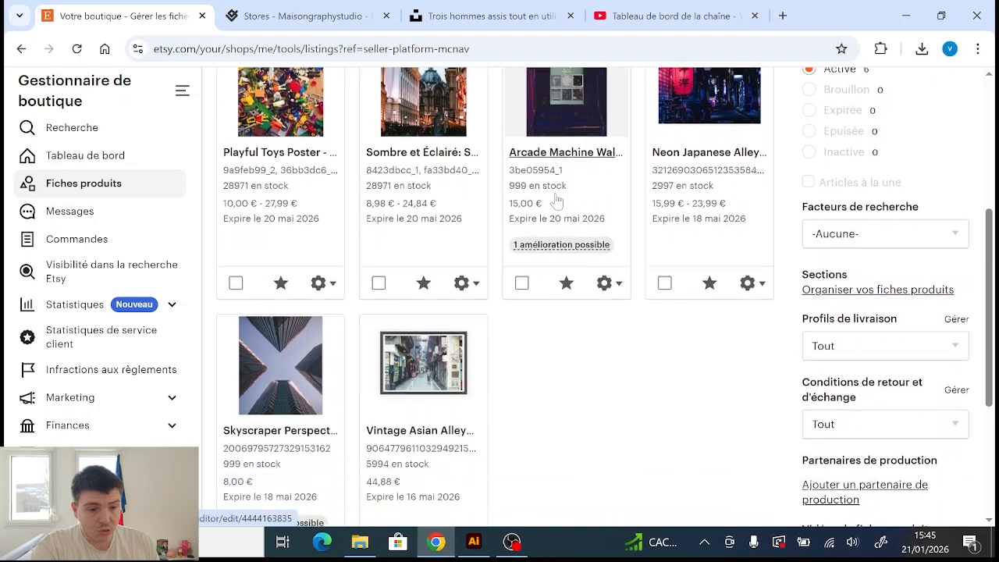
scroll(556, 201, up, 1)
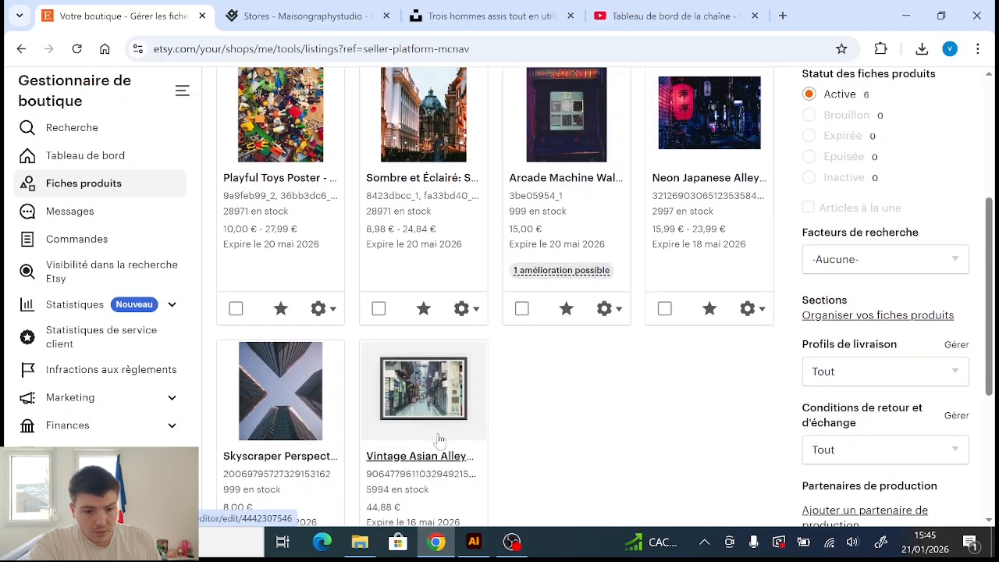
scroll(439, 441, down, 2)
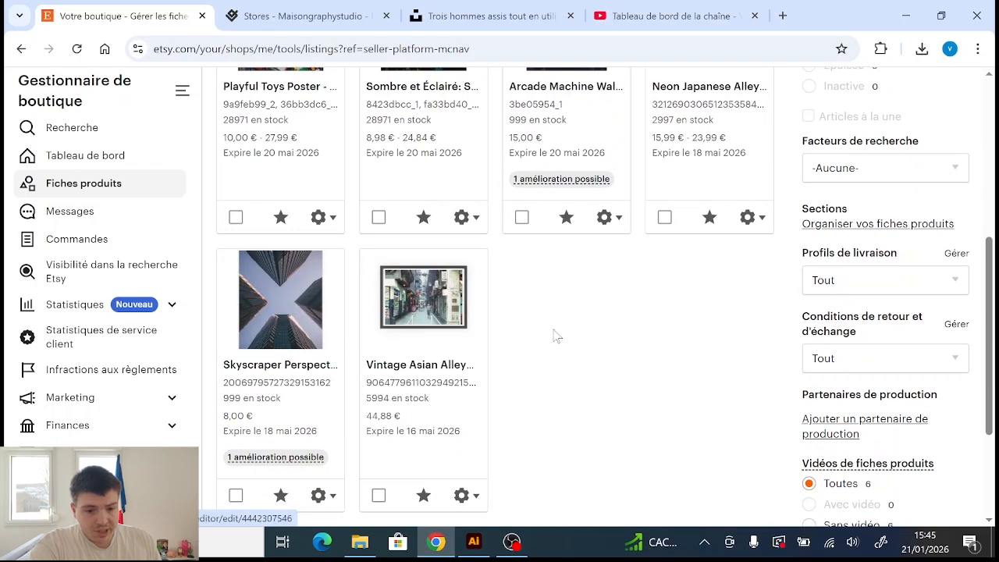
scroll(566, 352, up, 4)
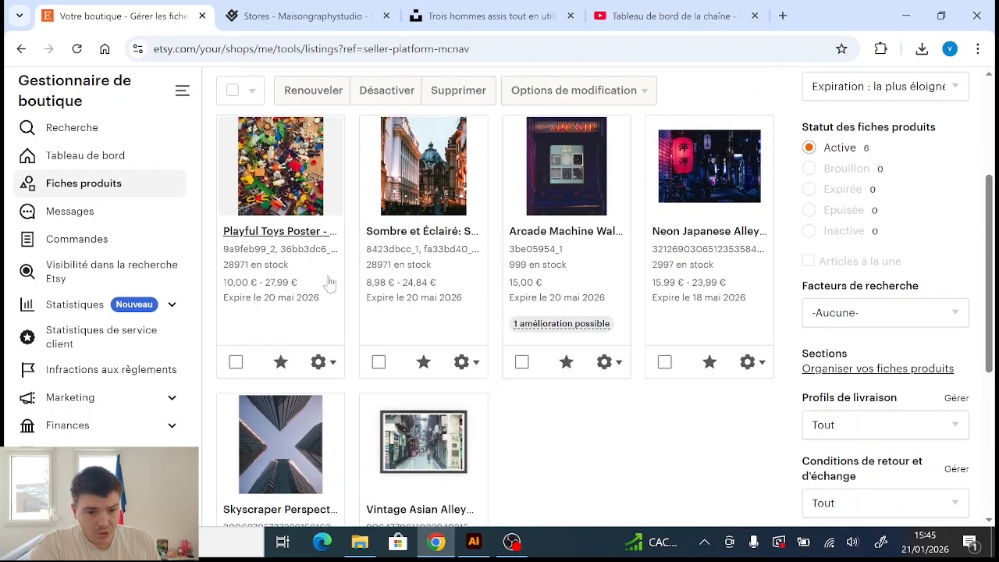
scroll(328, 283, up, 1)
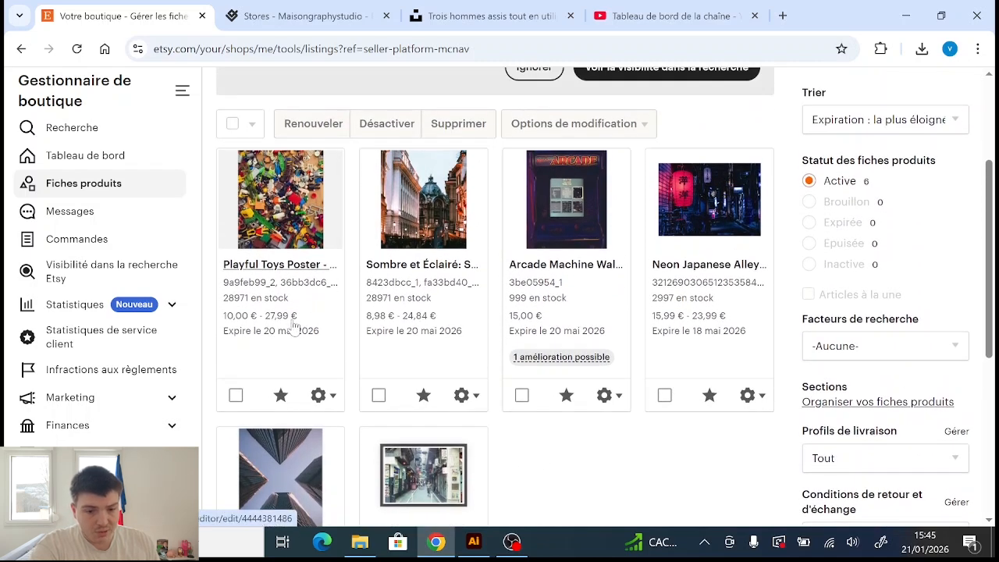
scroll(297, 319, up, 1)
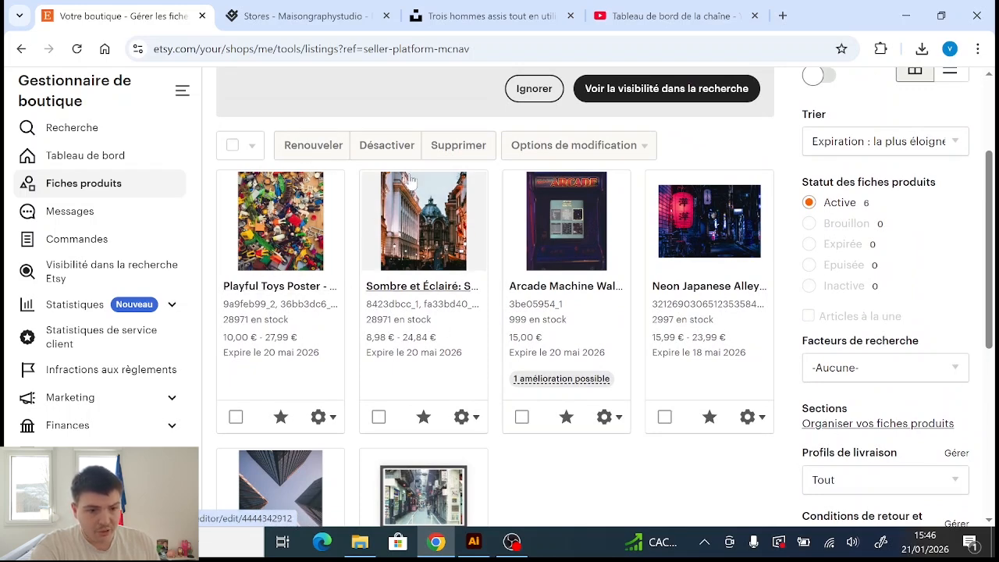
scroll(506, 221, up, 1)
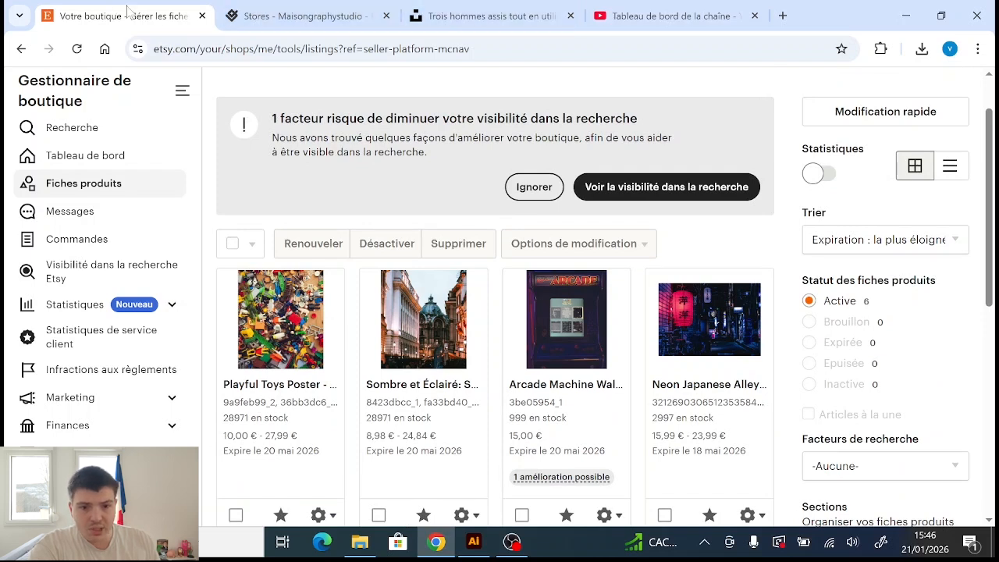
scroll(207, 128, up, 1)
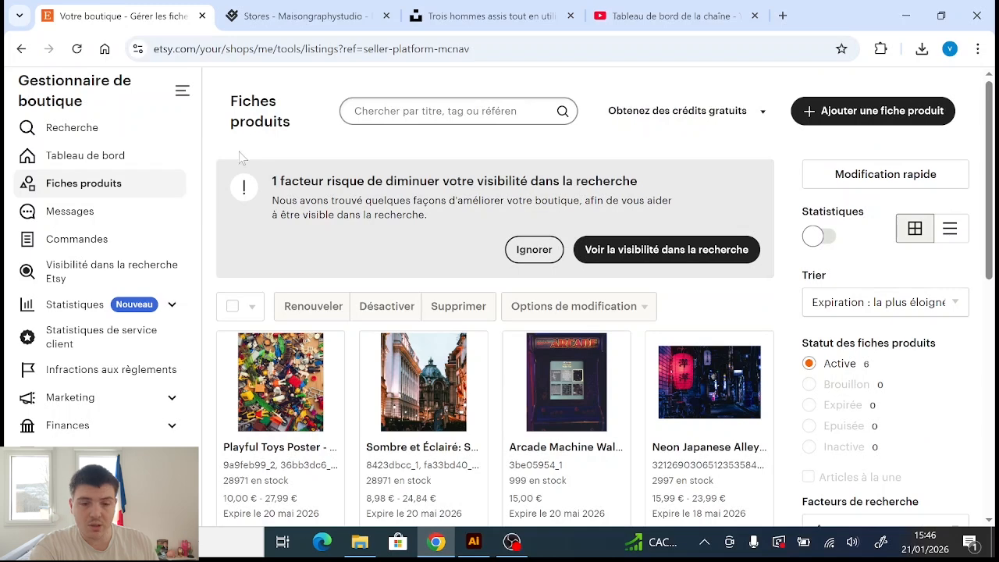
Switch to the Gelato dashboard and look over the Maisongraphystudio store's bulk actions and product list
click(312, 10)
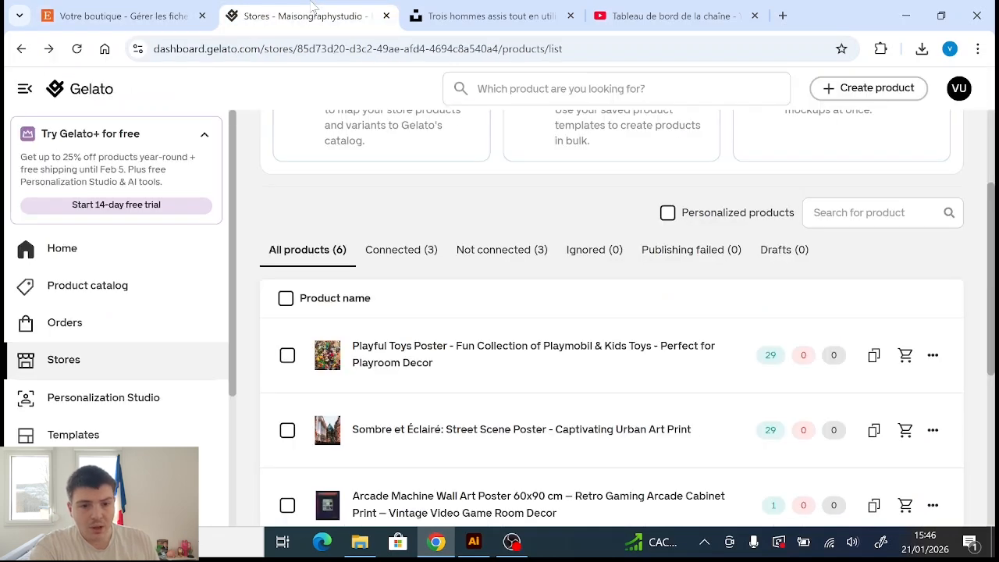
scroll(274, 168, up, 2)
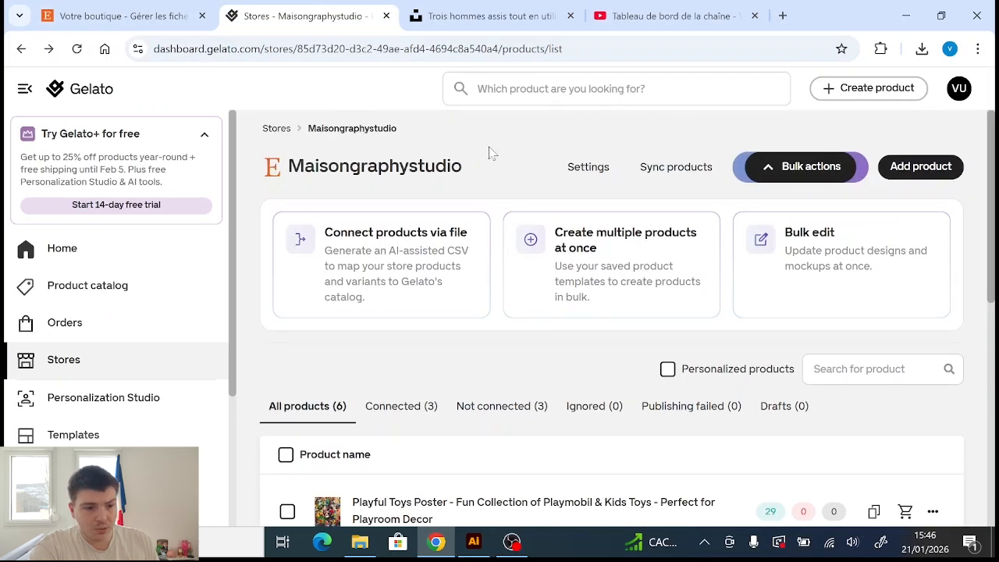
scroll(970, 249, down, 2)
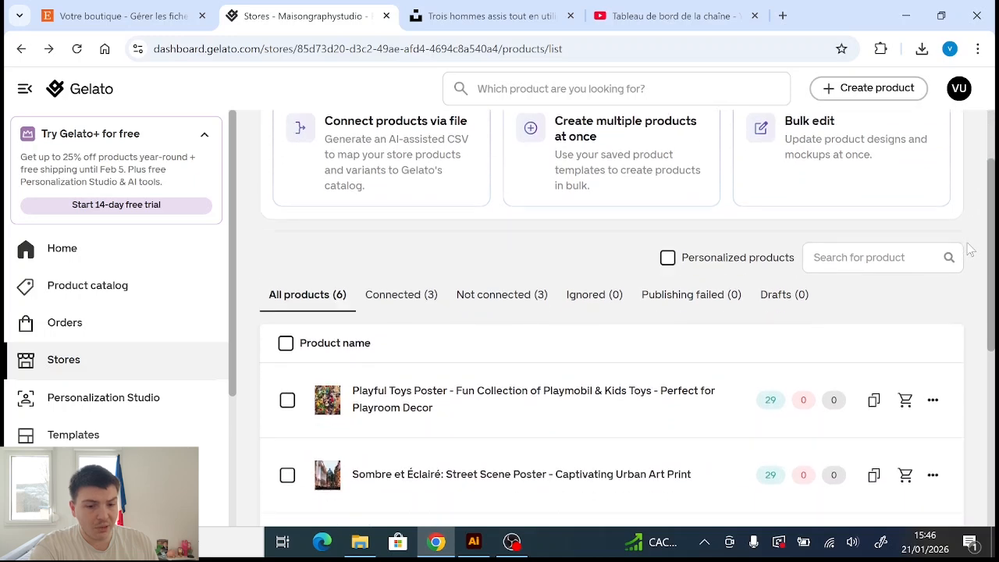
scroll(971, 249, up, 2)
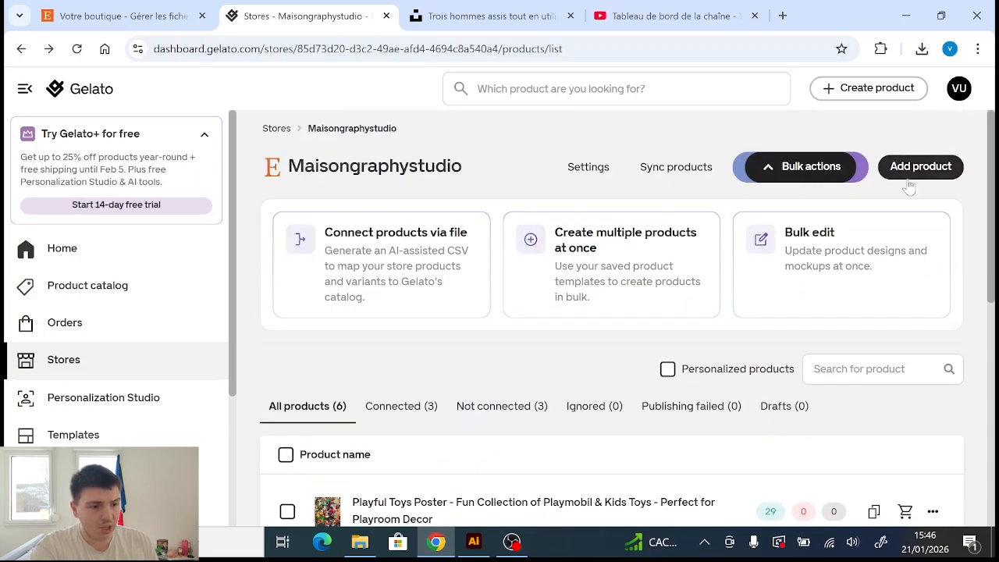
Switch to Unsplash, browse the "entreprise" photos and view the skyscrapers against a blue sky before returning to the results
click(500, 15)
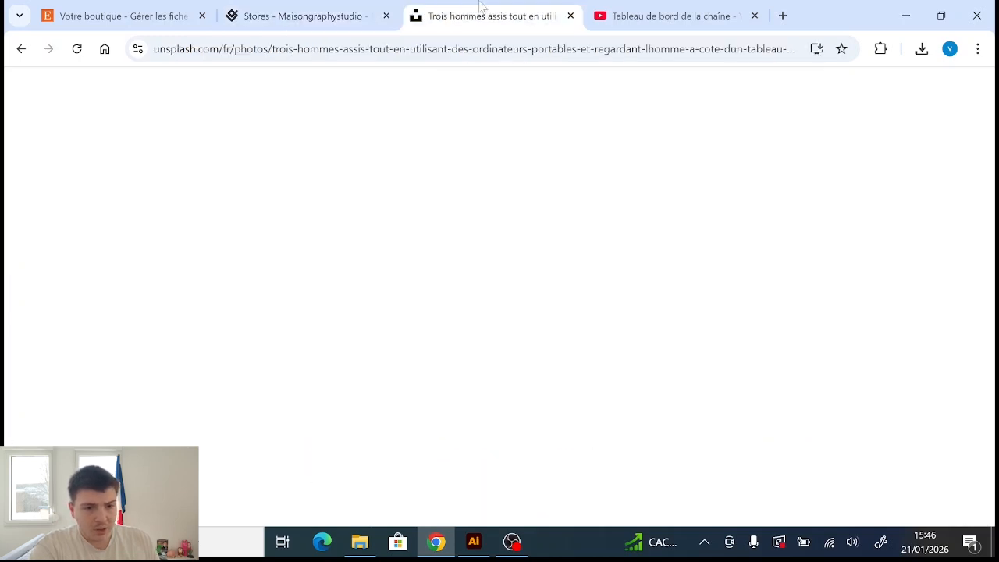
click(19, 83)
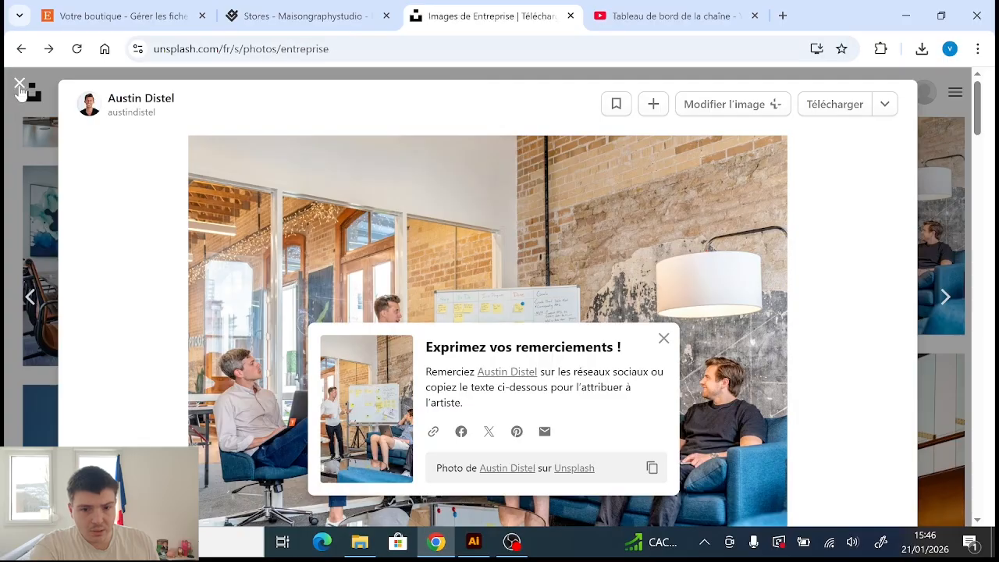
scroll(393, 138, down, 15)
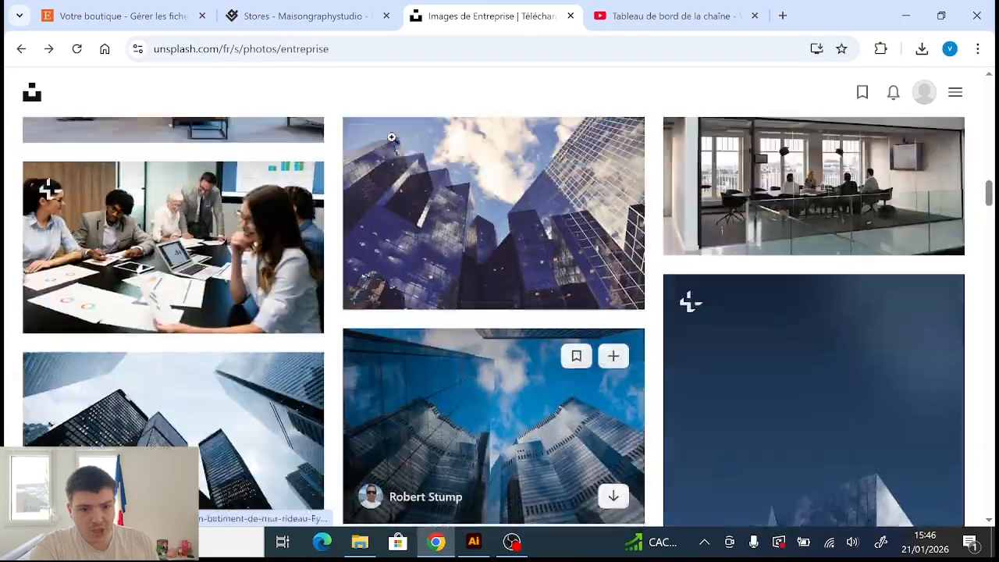
scroll(391, 156, up, 10)
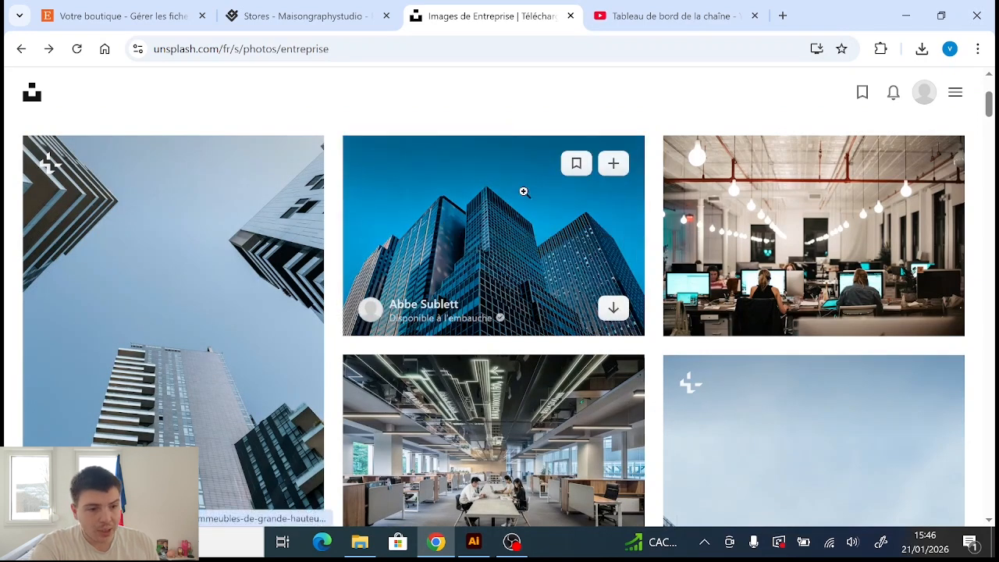
click(600, 277)
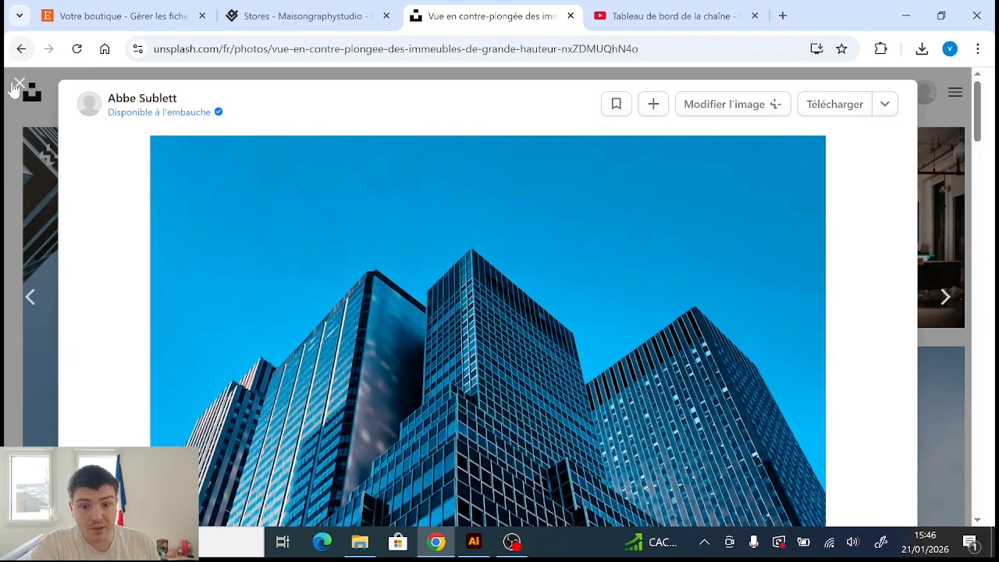
click(19, 86)
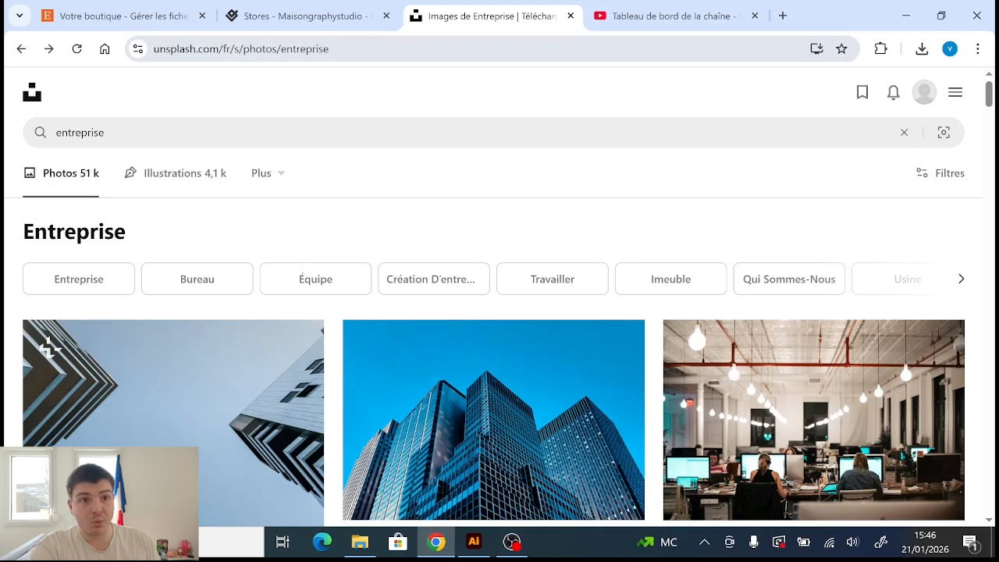
Switch to YouTube Studio and review the channel dashboard with its analytics summary
click(656, 10)
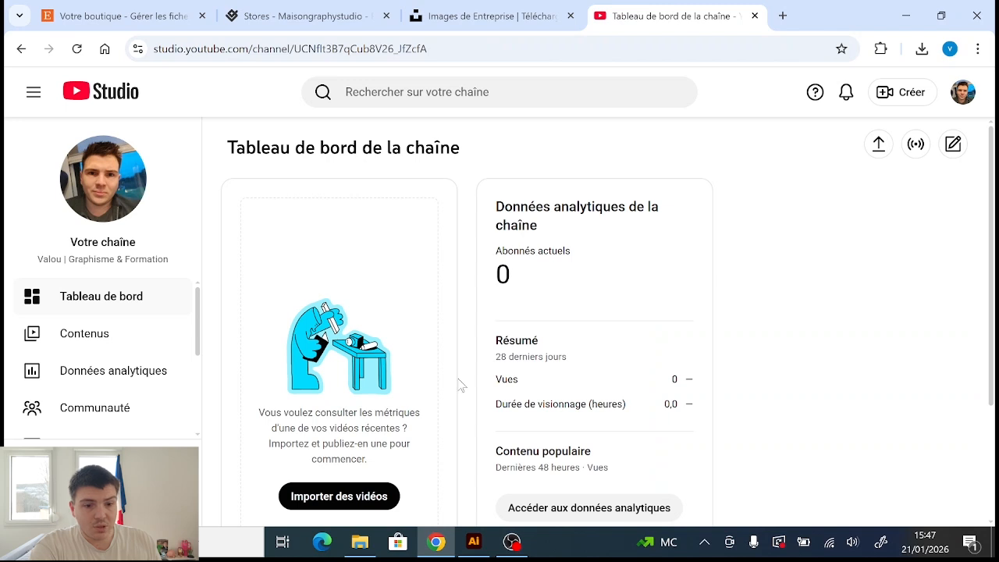
scroll(463, 386, down, 1)
scroll(462, 387, up, 1)
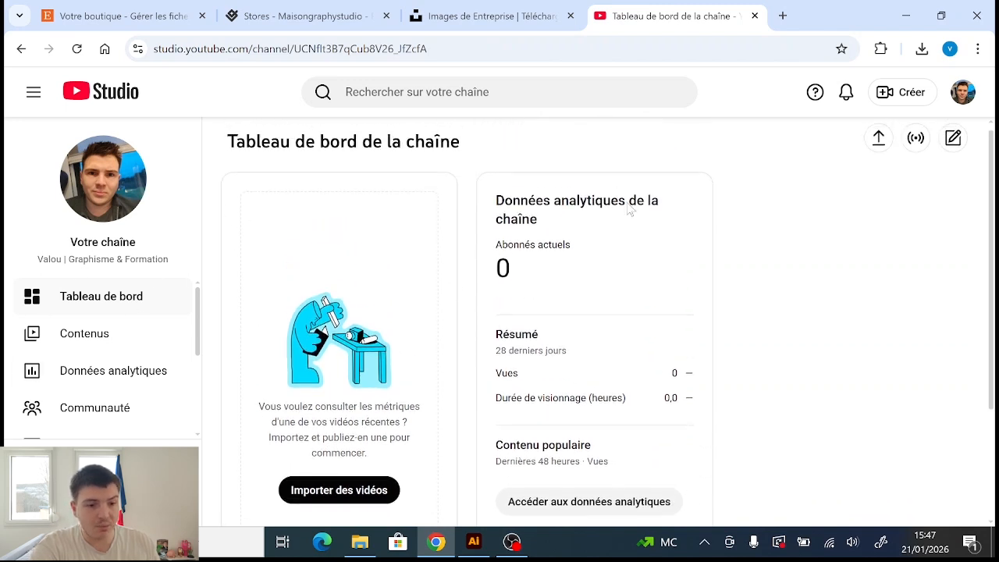
scroll(712, 270, down, 1)
scroll(712, 270, up, 1)
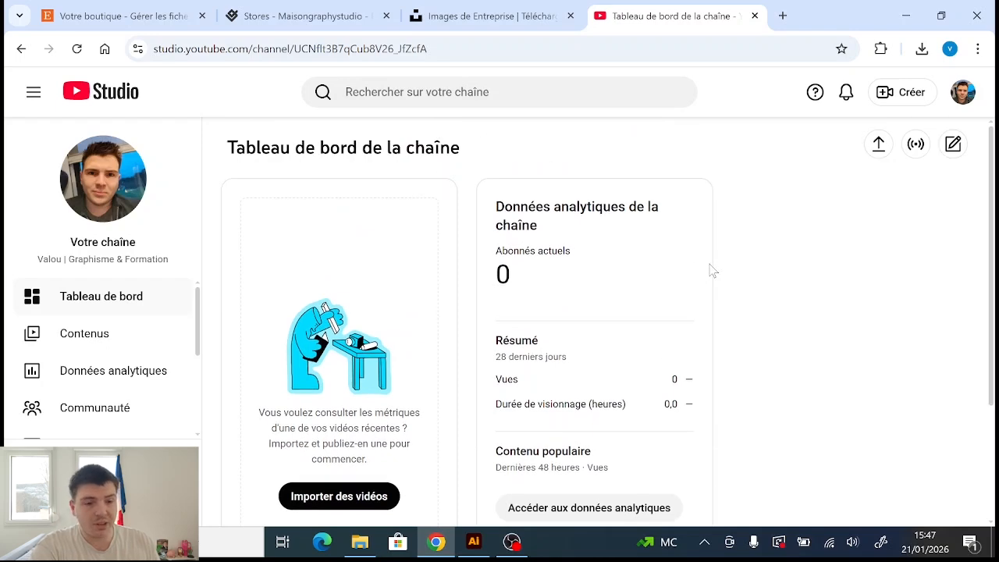
Return to Unsplash and replace the "entreprise" query with a photo search for "JEUX"
click(125, 7)
click(302, 8)
click(468, 16)
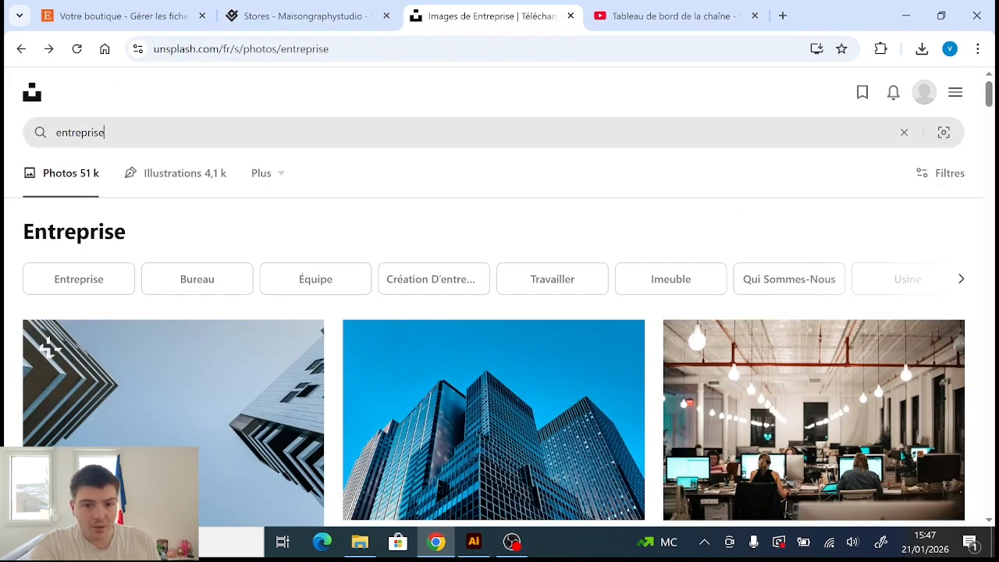
double_click(105, 133)
key(BackSpace)
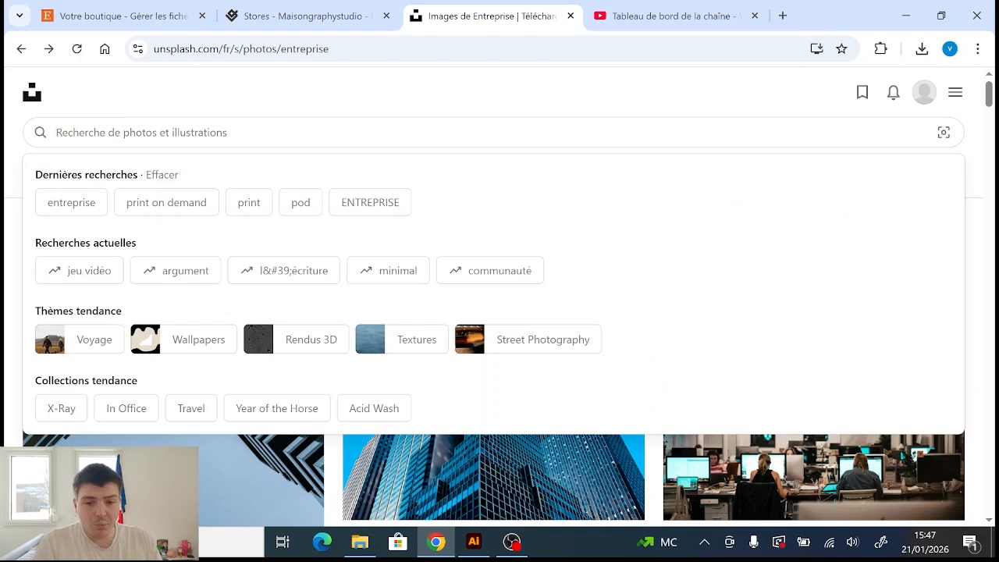
text(JEU)
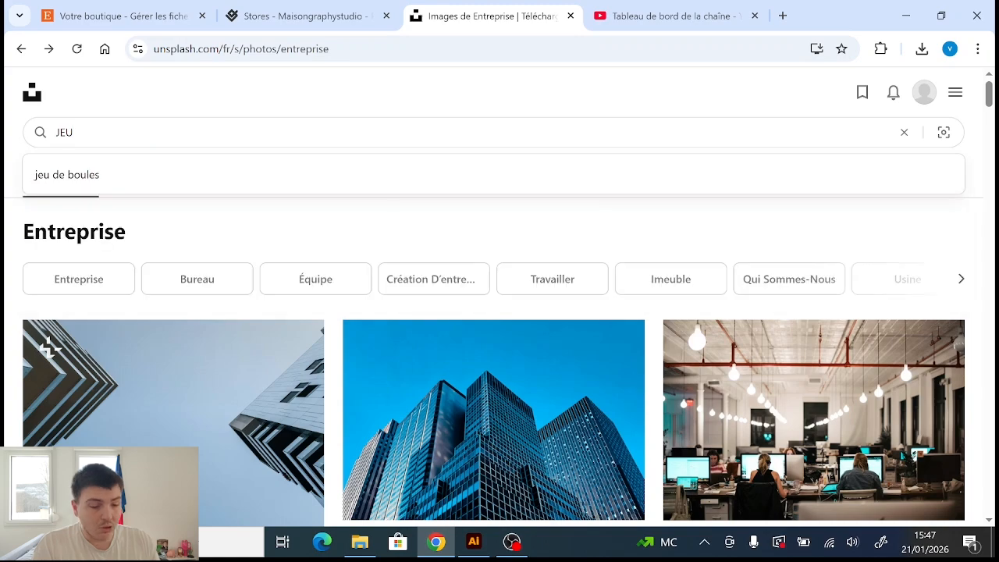
text(X)
key(Return)
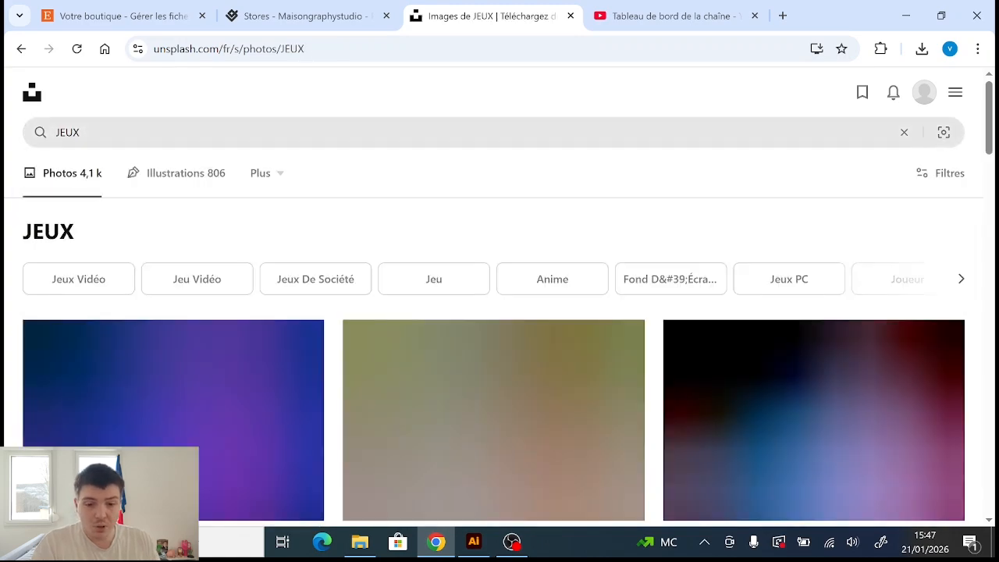
Look through the game photos, refine the search to "JEUX video" and browse the resulting images
scroll(472, 218, down, 5)
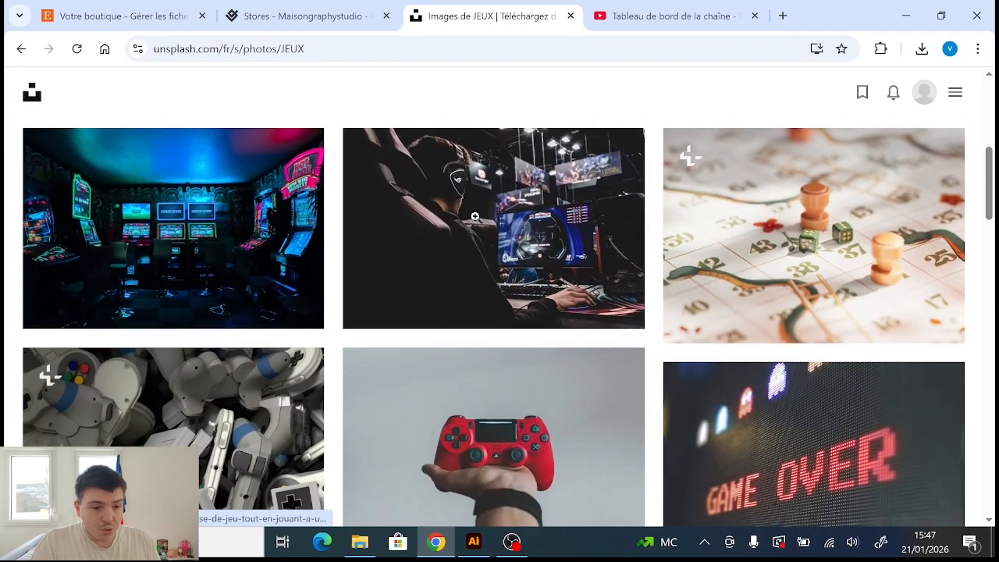
scroll(475, 217, up, 4)
scroll(475, 217, up, 2)
click(228, 132)
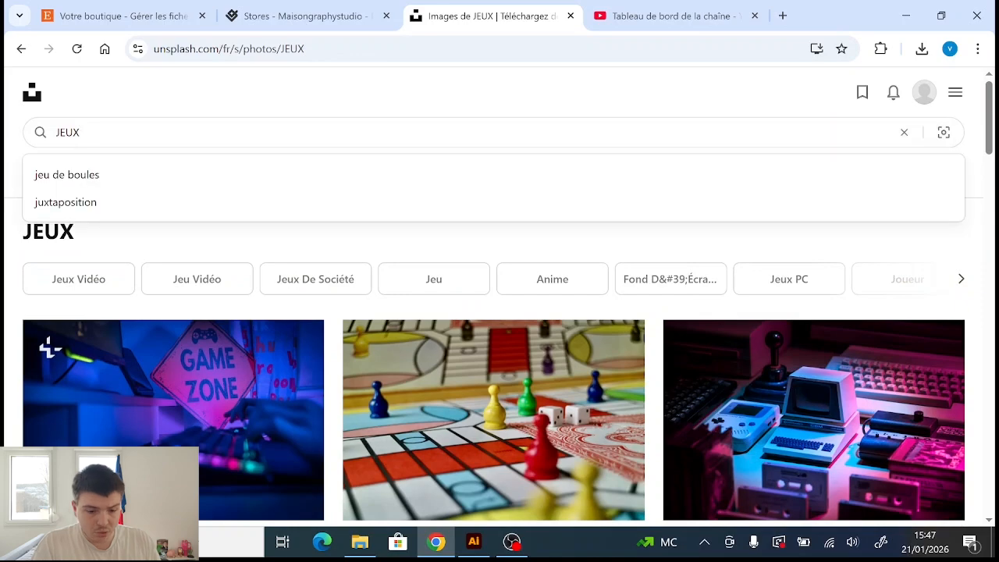
text(video)
key(Return)
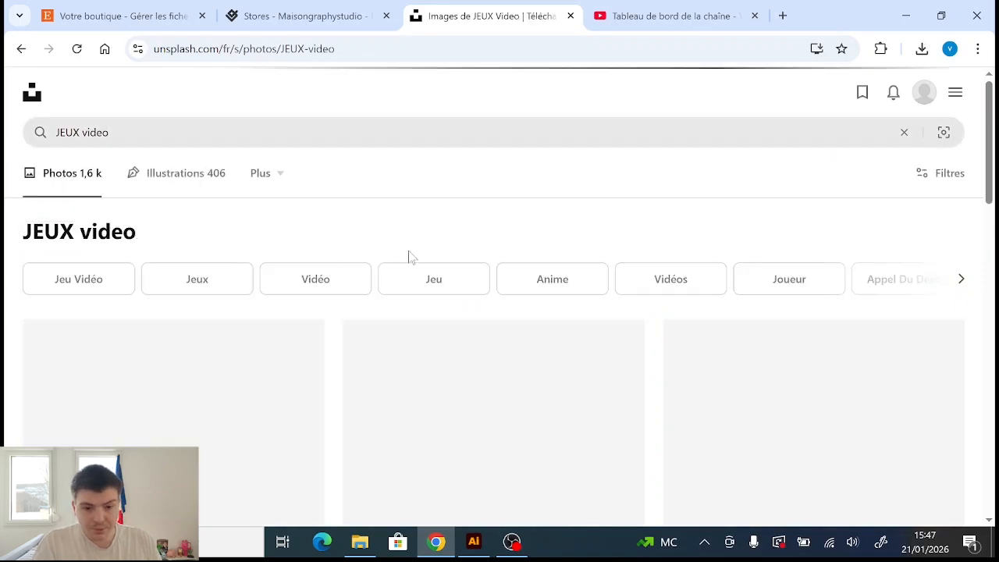
scroll(416, 254, down, 2)
scroll(416, 254, down, 2)
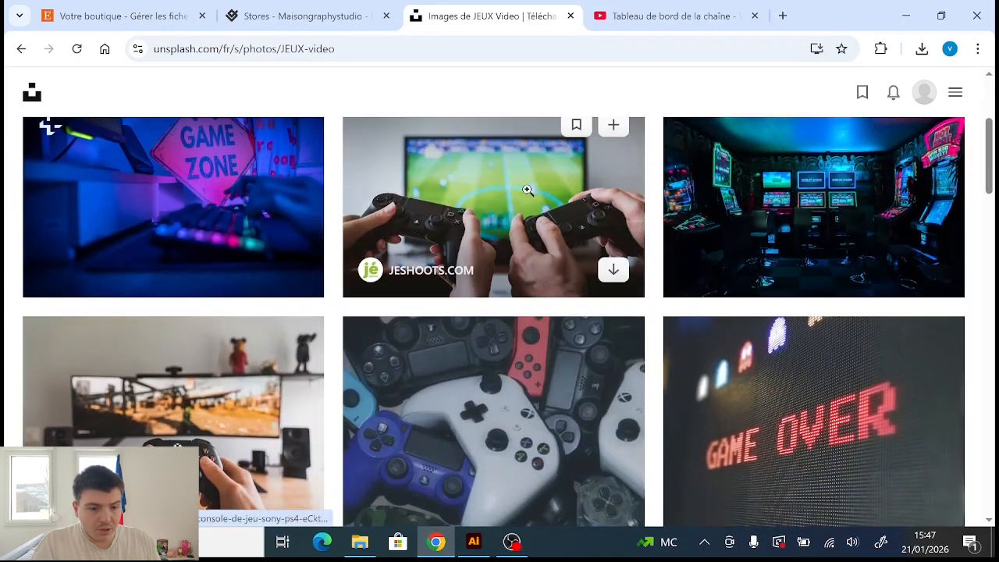
Browse the "JEUX video" photos and view the turquoise controller on a yellow background before returning to the results
scroll(458, 341, down, 3)
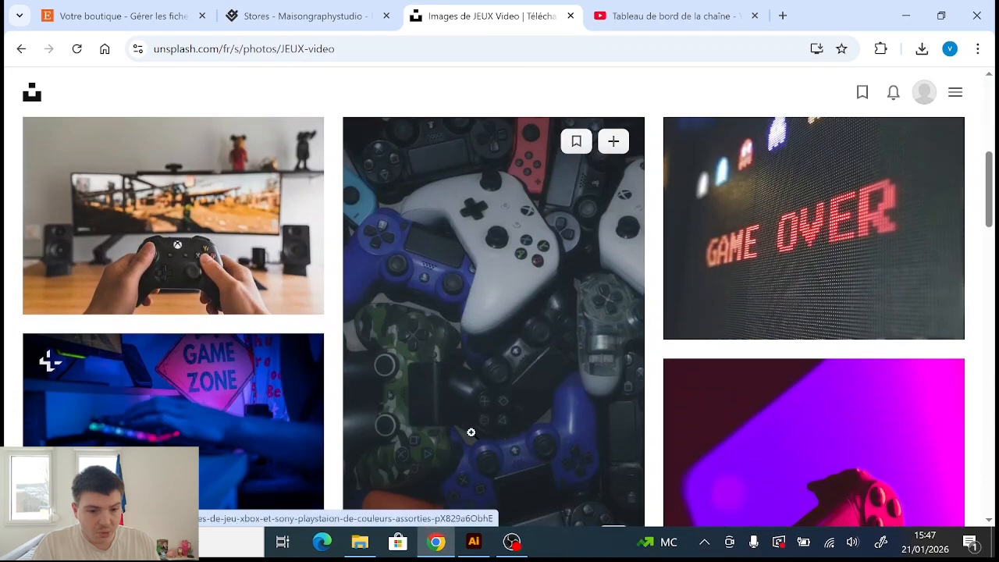
scroll(471, 432, down, 3)
scroll(492, 267, down, 5)
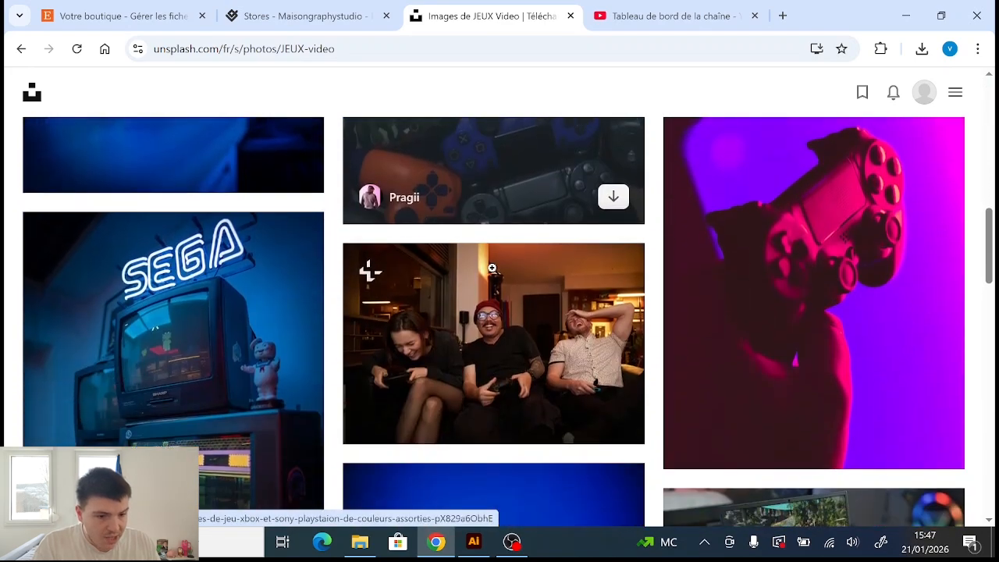
scroll(492, 268, down, 1)
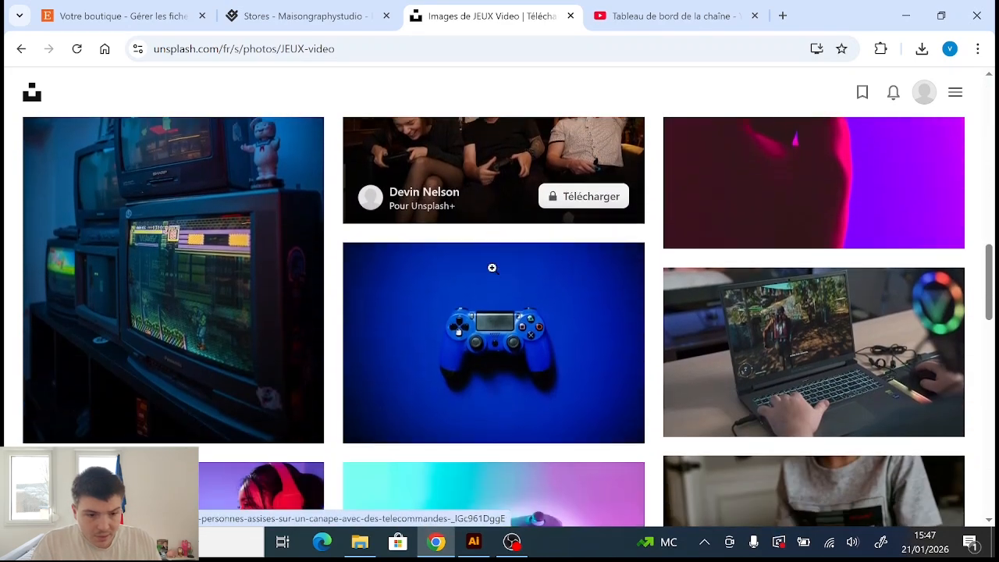
scroll(492, 267, up, 2)
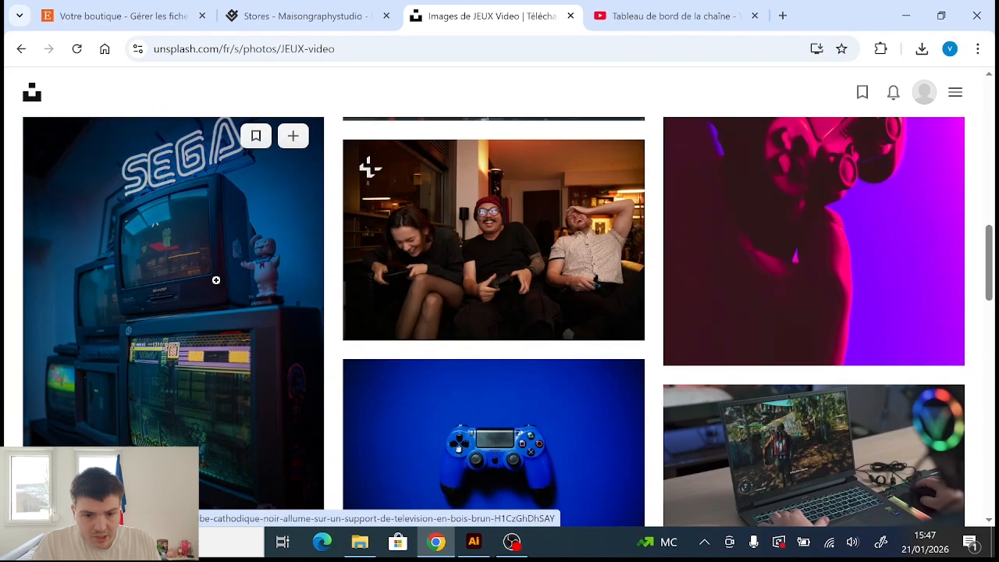
scroll(215, 279, down, 6)
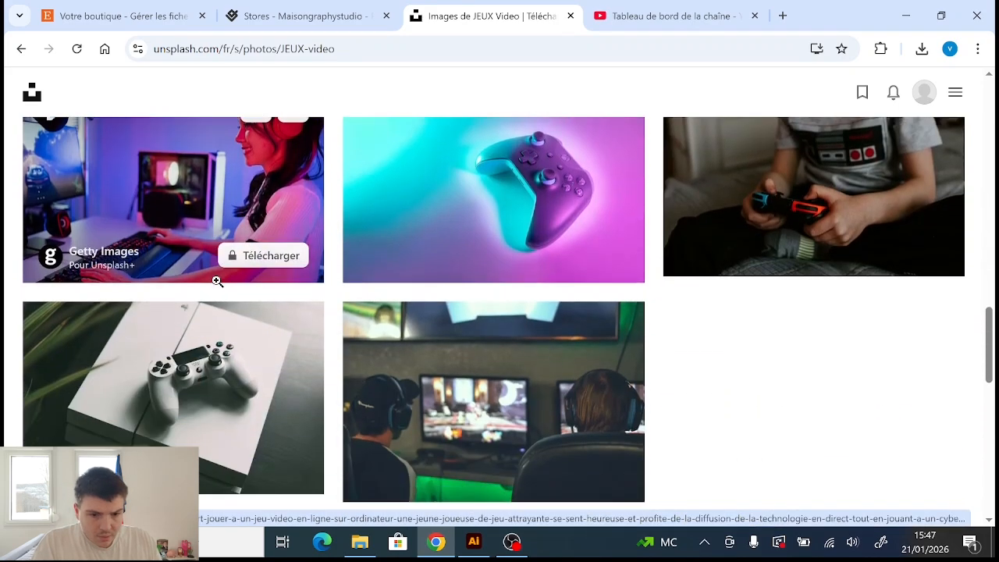
scroll(217, 281, down, 6)
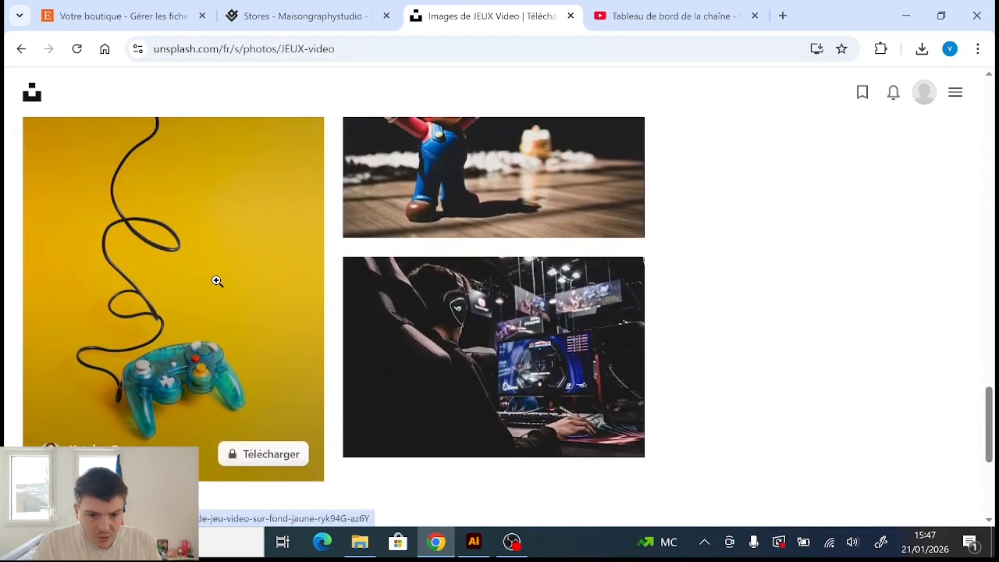
scroll(217, 281, up, 1)
scroll(217, 281, down, 1)
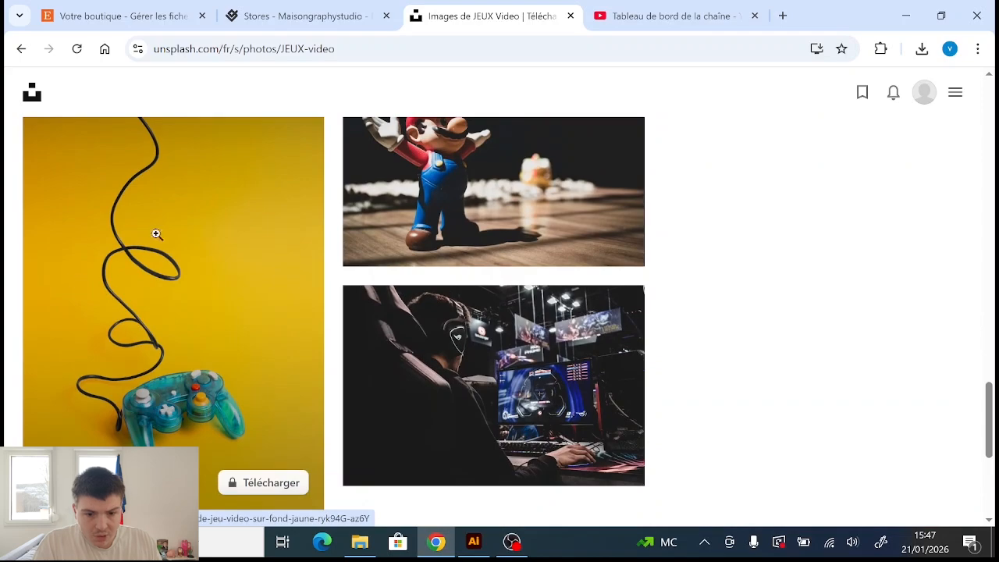
click(193, 255)
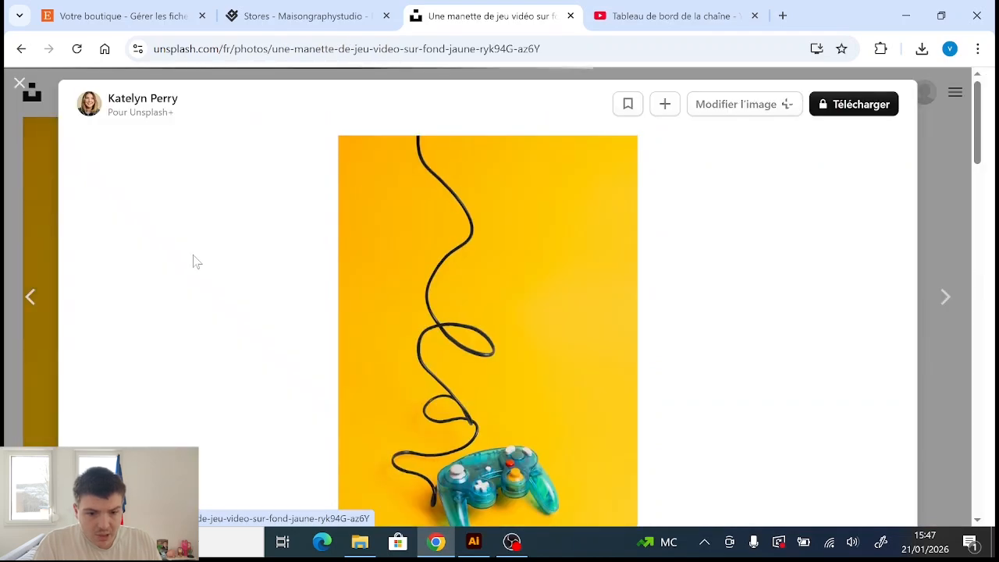
click(19, 84)
Look through further "JEUX video" photos and return to the related search topics above the results
scroll(733, 286, down, 2)
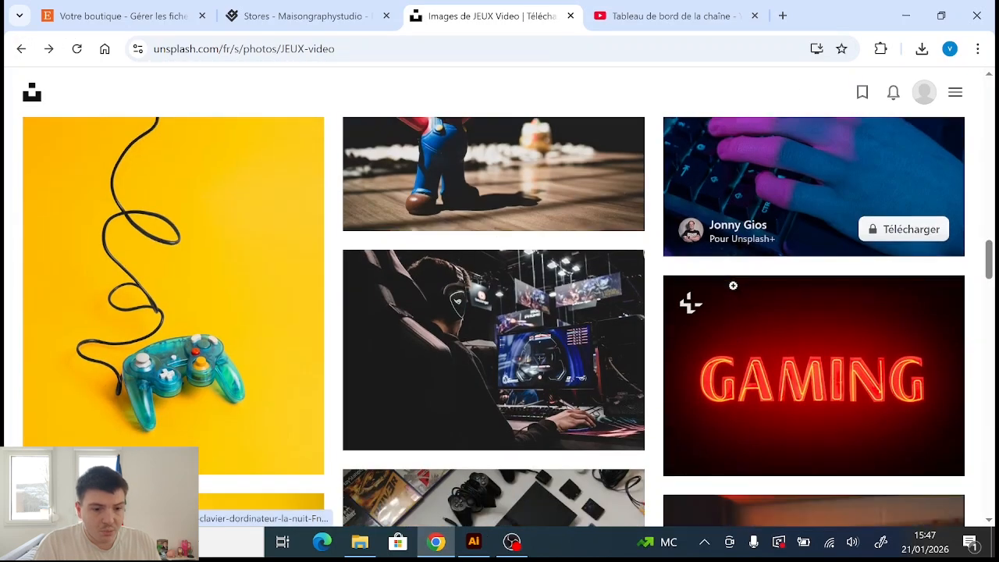
scroll(733, 286, down, 15)
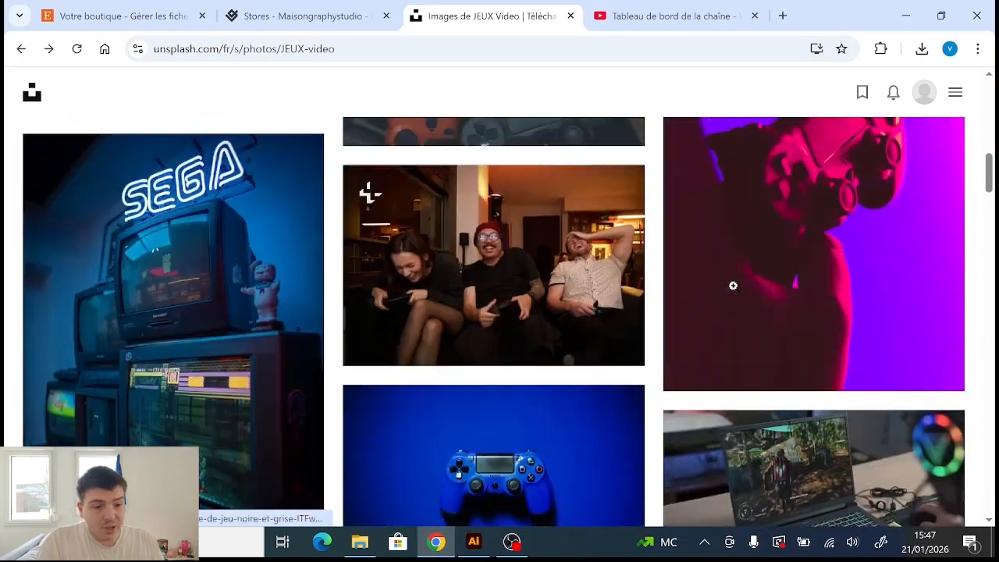
scroll(733, 286, up, 10)
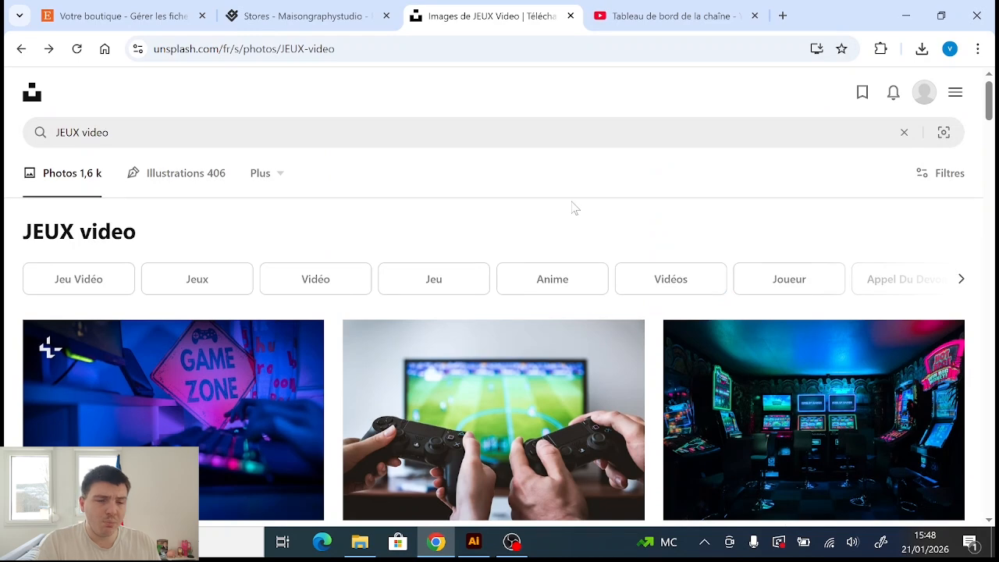
scroll(572, 208, down, 3)
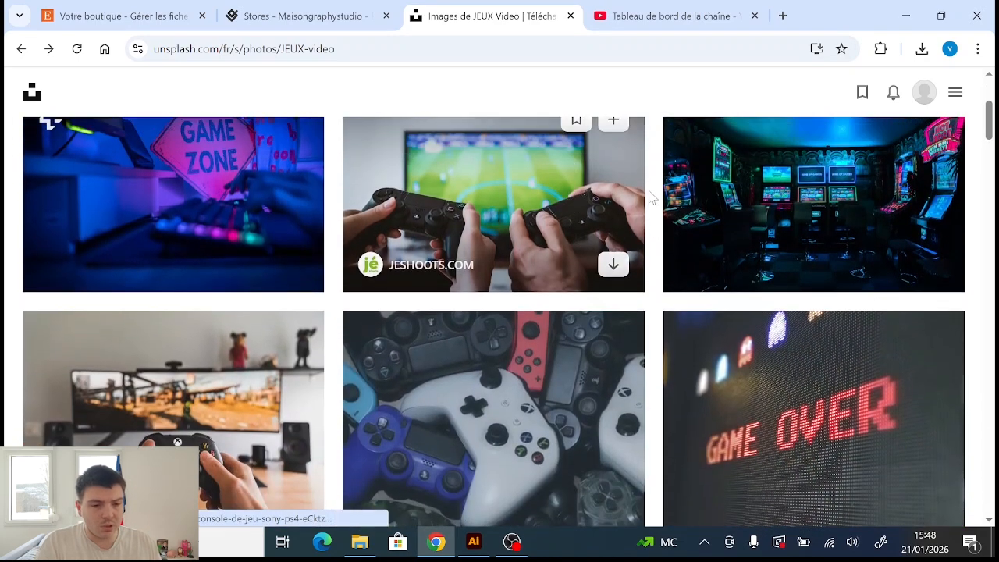
scroll(639, 185, up, 3)
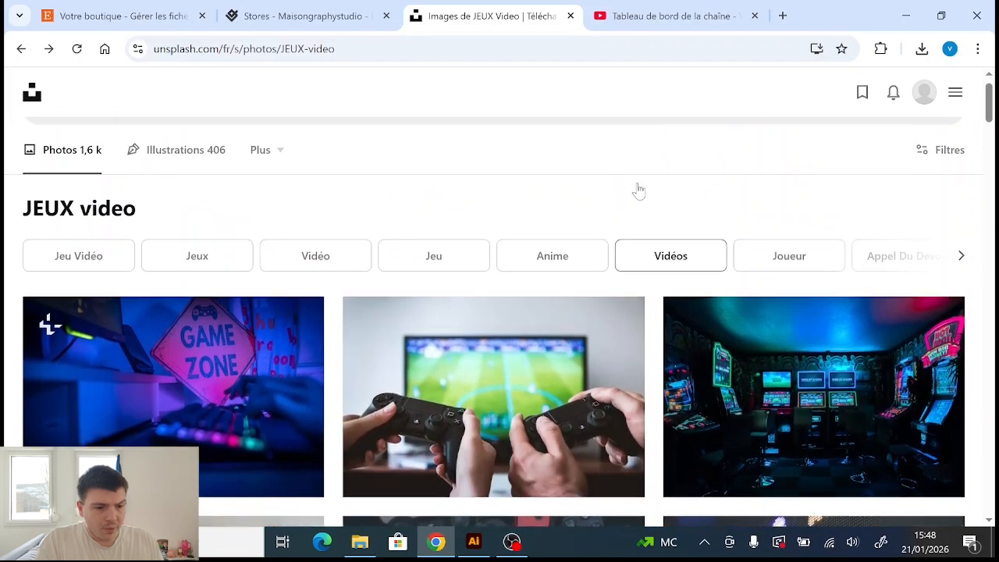
scroll(649, 92, down, 1)
scroll(649, 91, up, 1)
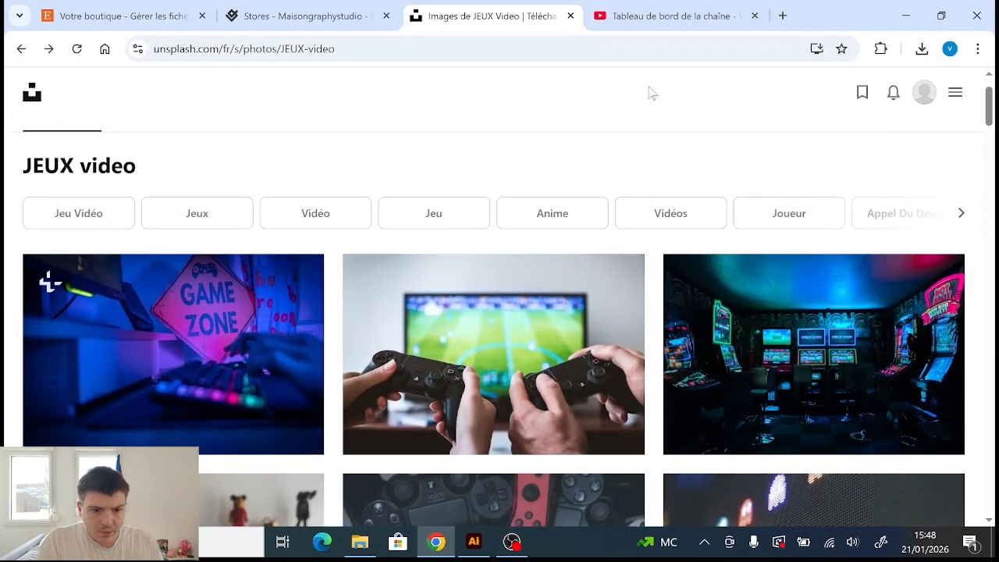
Switch the photo search to the related topic Anime and browse the images as far as the wooden cat figure
click(552, 215)
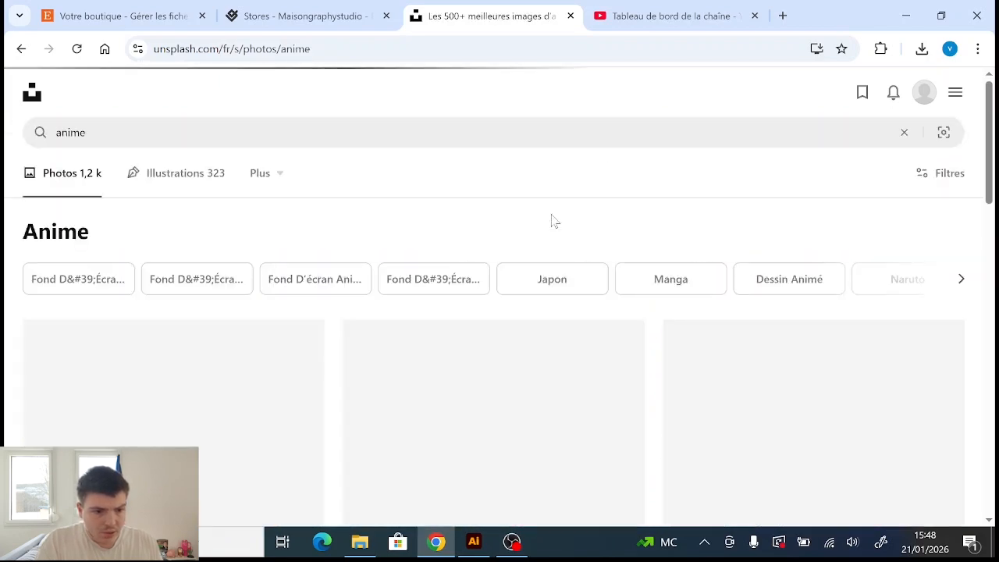
scroll(664, 216, down, 3)
scroll(666, 215, down, 5)
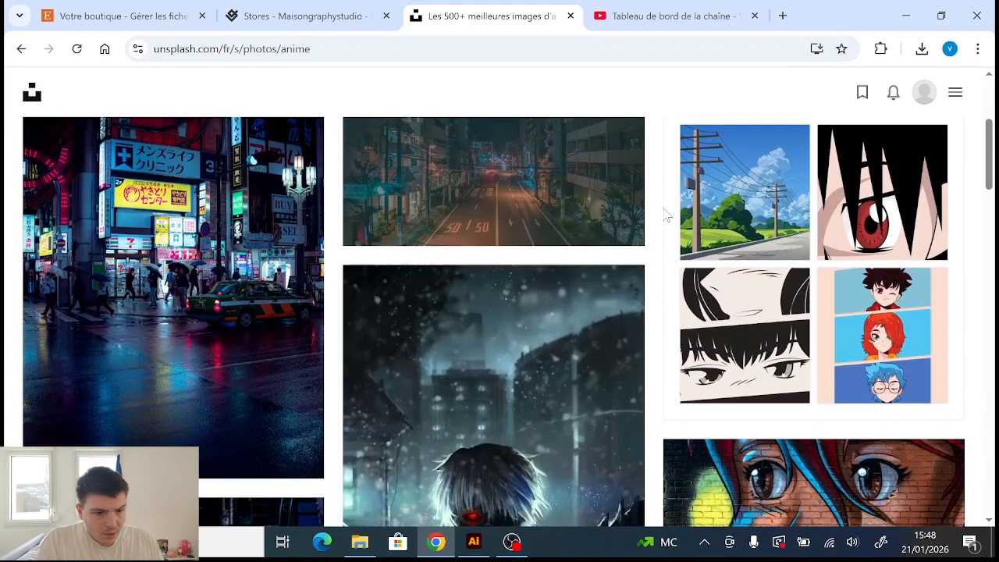
scroll(662, 207, down, 4)
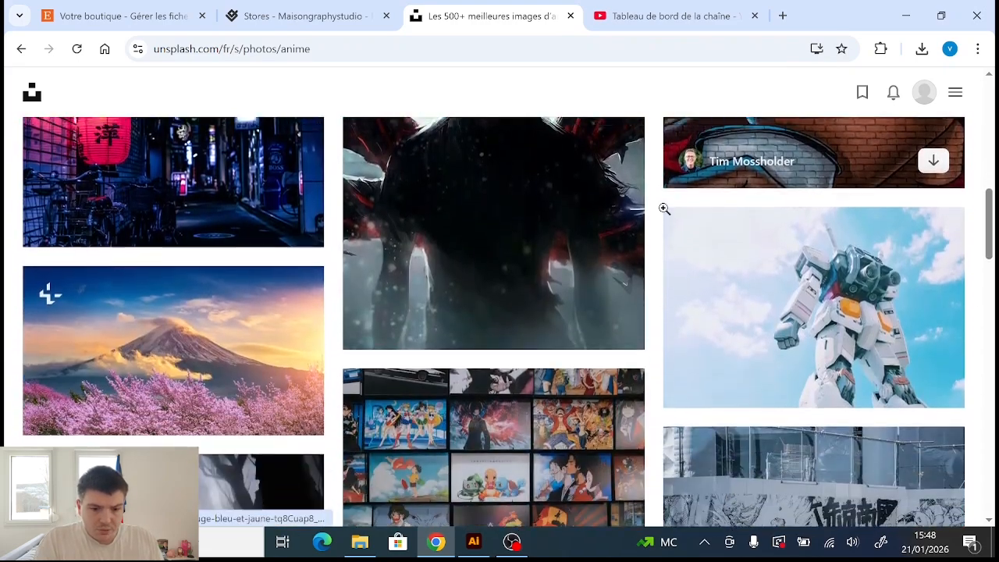
scroll(664, 208, down, 5)
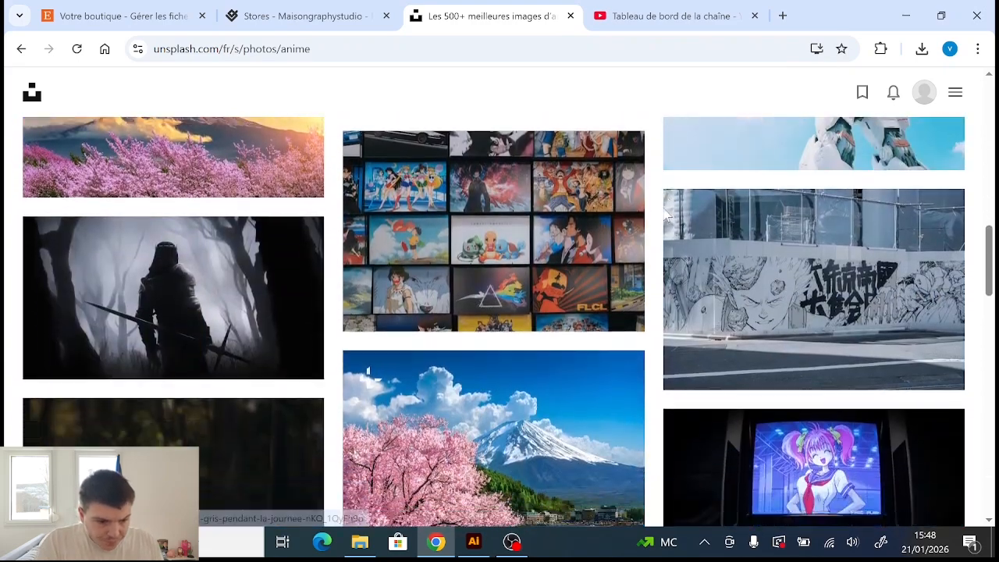
scroll(663, 207, down, 3)
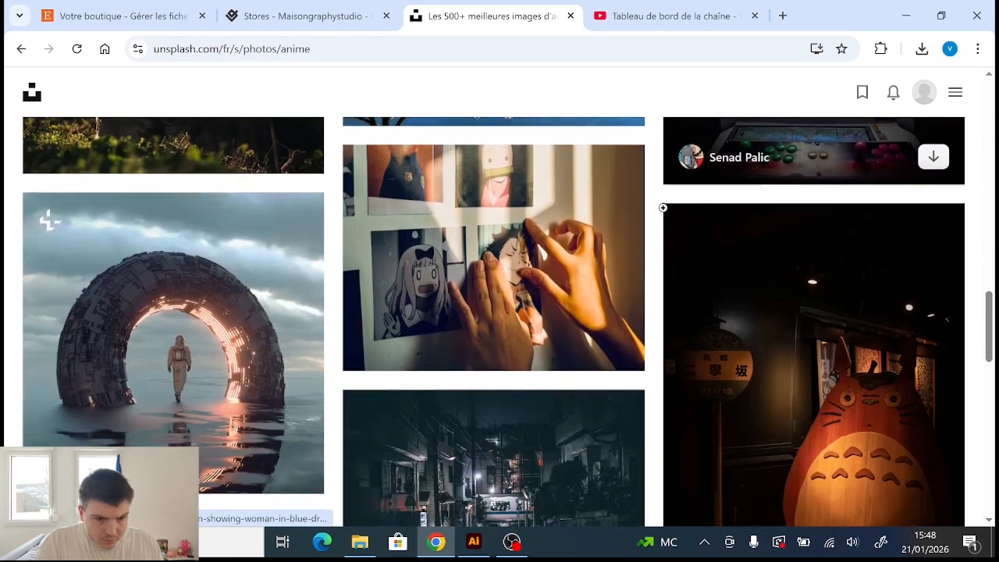
scroll(662, 208, down, 2)
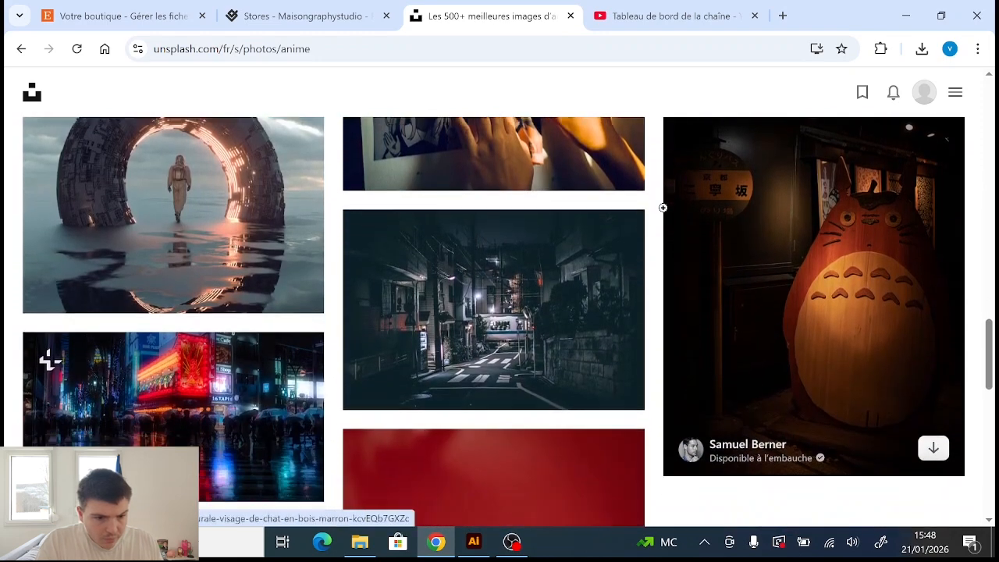
scroll(663, 208, up, 1)
scroll(663, 208, up, 1)
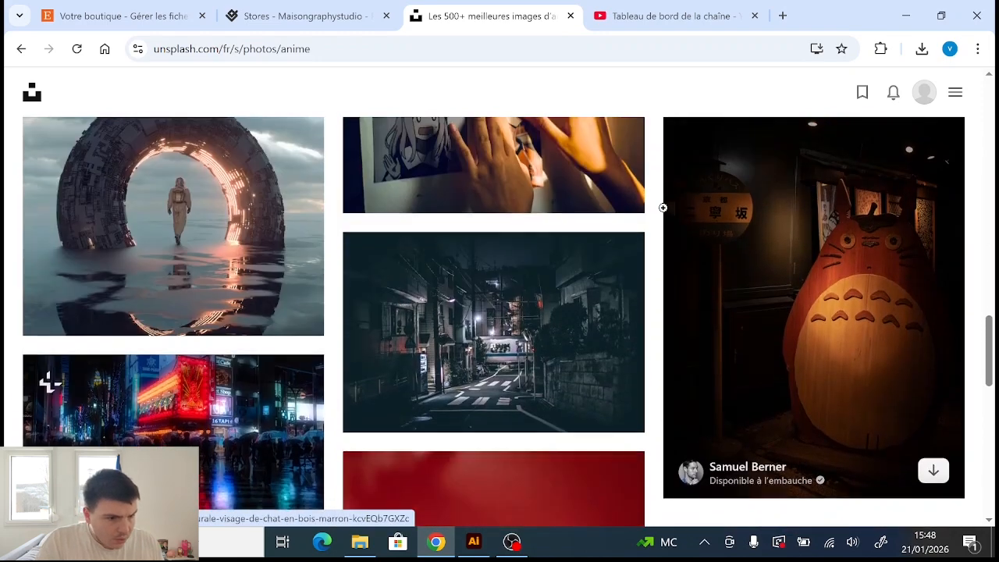
scroll(826, 330, up, 1)
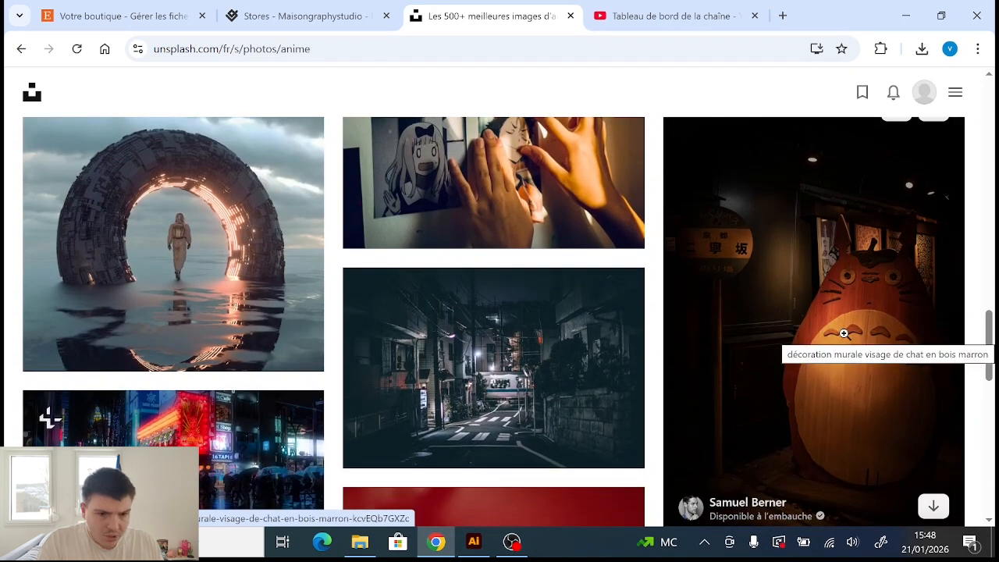
Download the wooden cat figure photo in its original size (4024 x 6048) and check the browser's download list
click(869, 326)
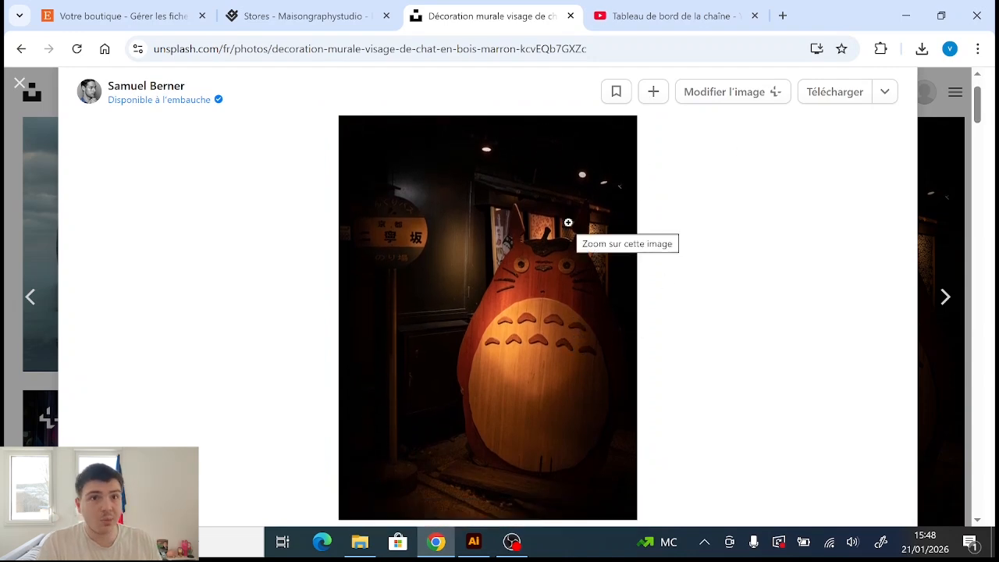
click(887, 92)
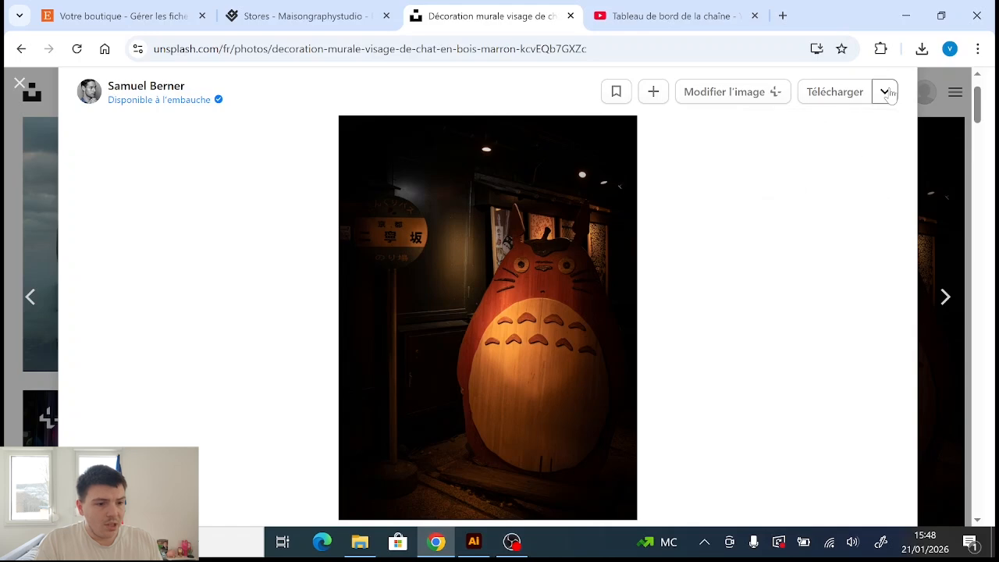
click(885, 91)
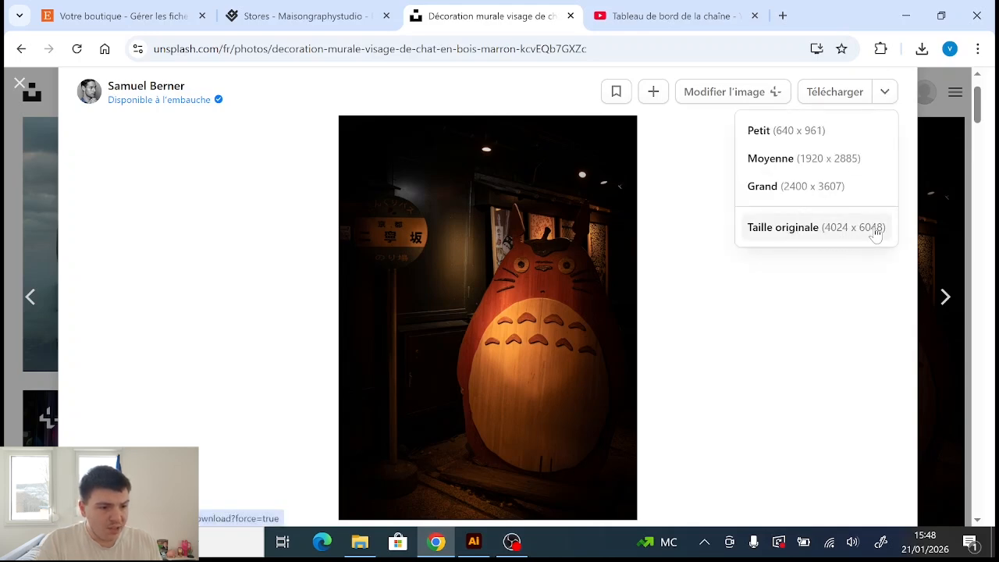
click(808, 227)
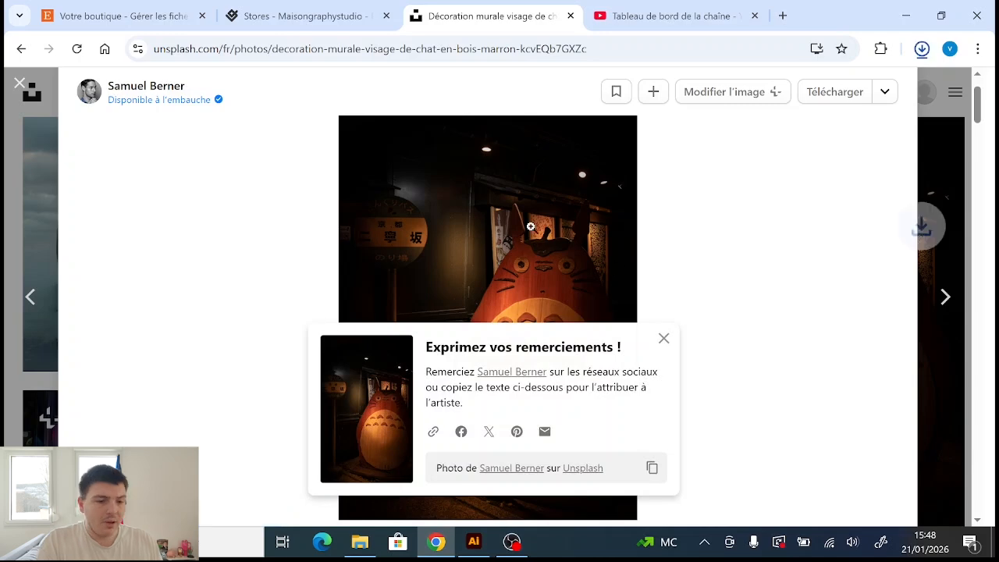
click(922, 48)
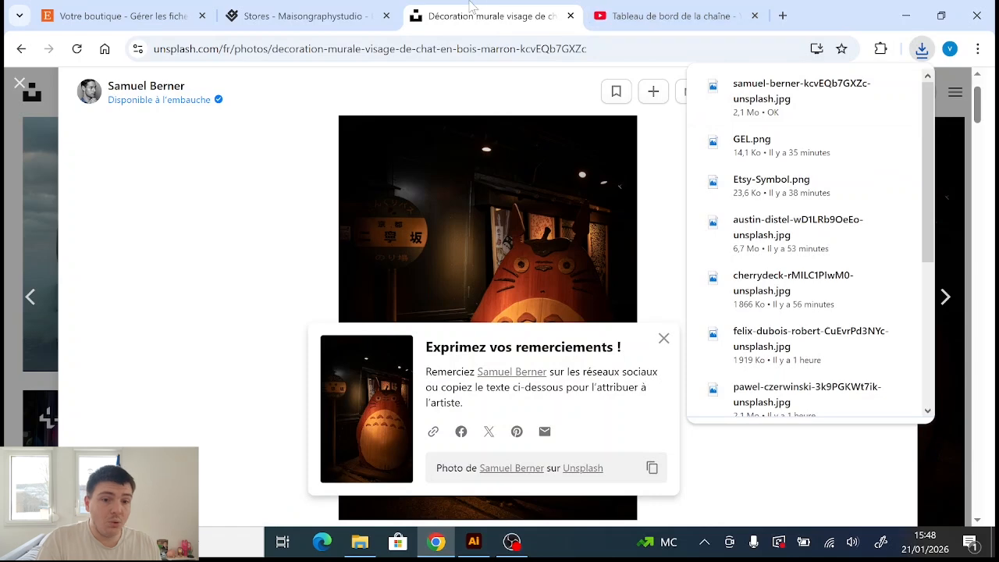
Switch to the Gelato store page and look over the Maisongraphystudio product list
click(331, 9)
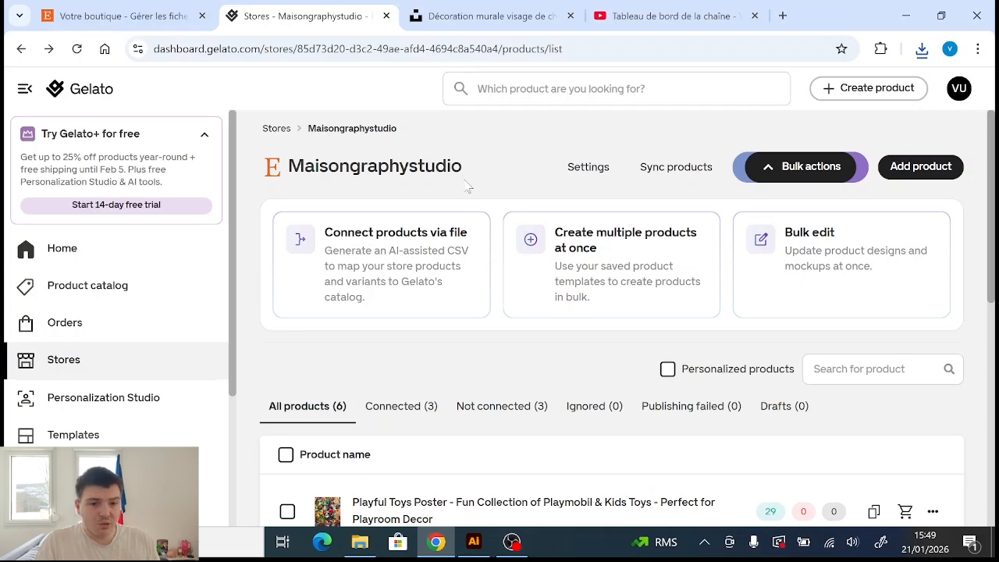
scroll(521, 180, down, 3)
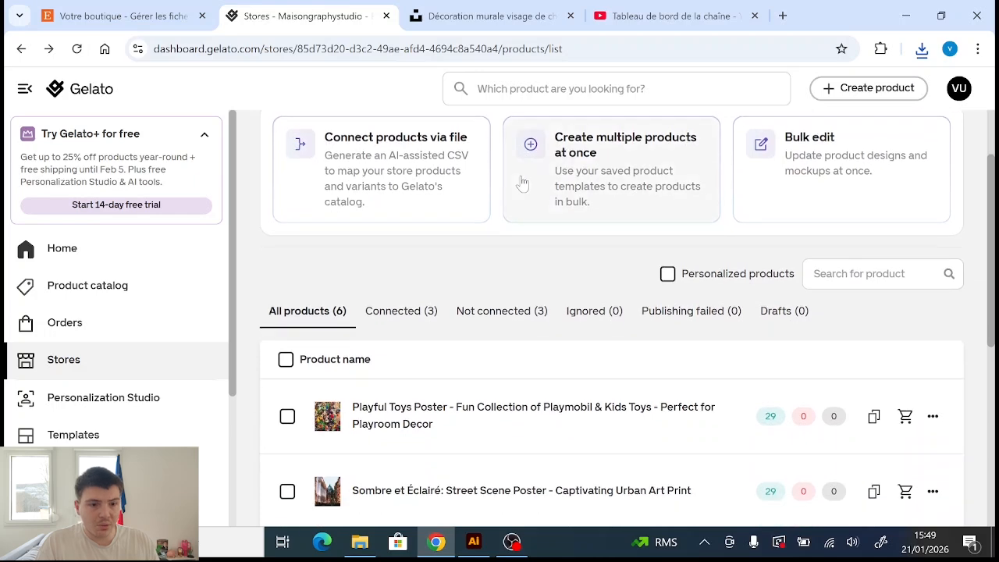
scroll(522, 182, down, 1)
scroll(522, 181, up, 4)
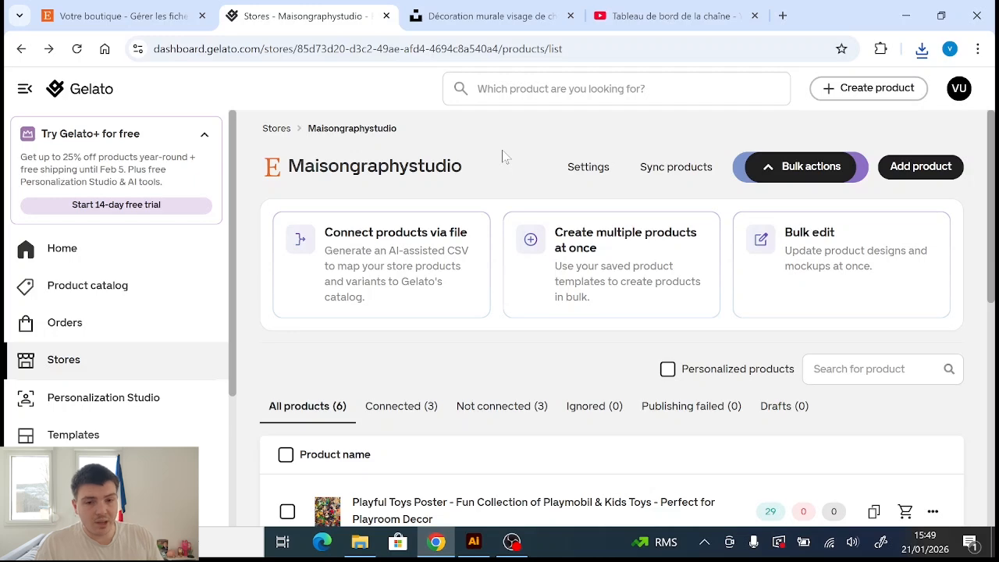
scroll(502, 156, down, 3)
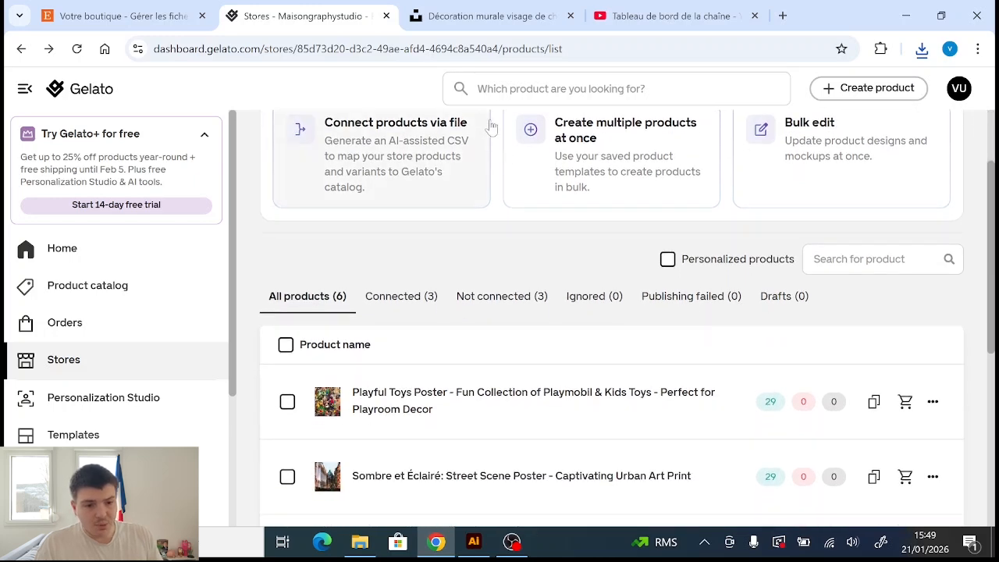
scroll(498, 132, up, 3)
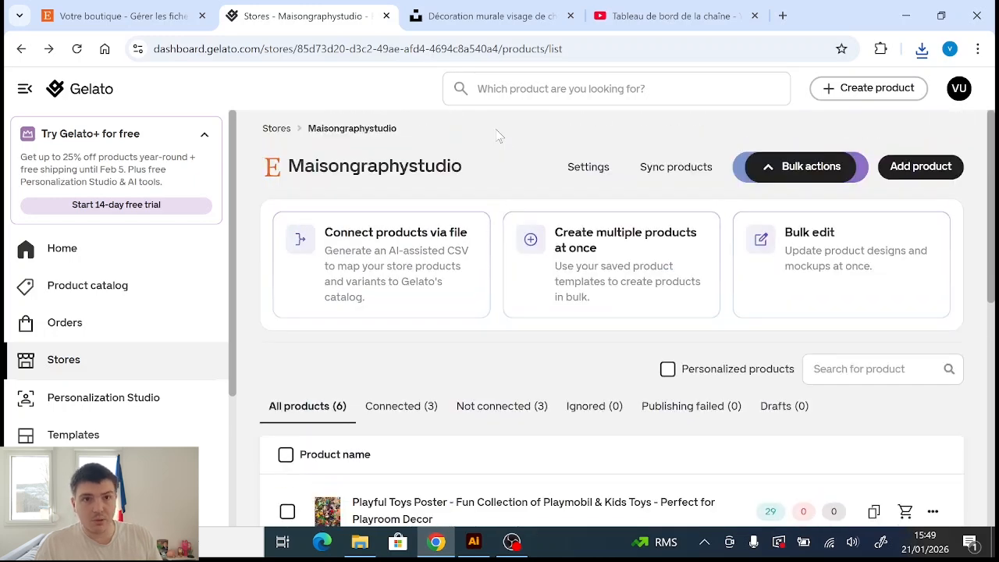
scroll(500, 136, down, 4)
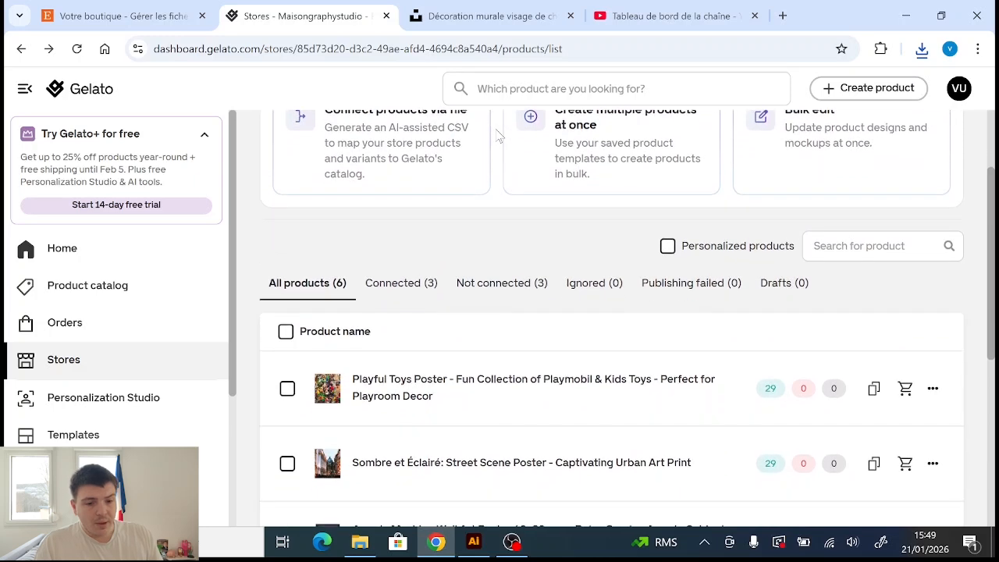
scroll(499, 136, up, 4)
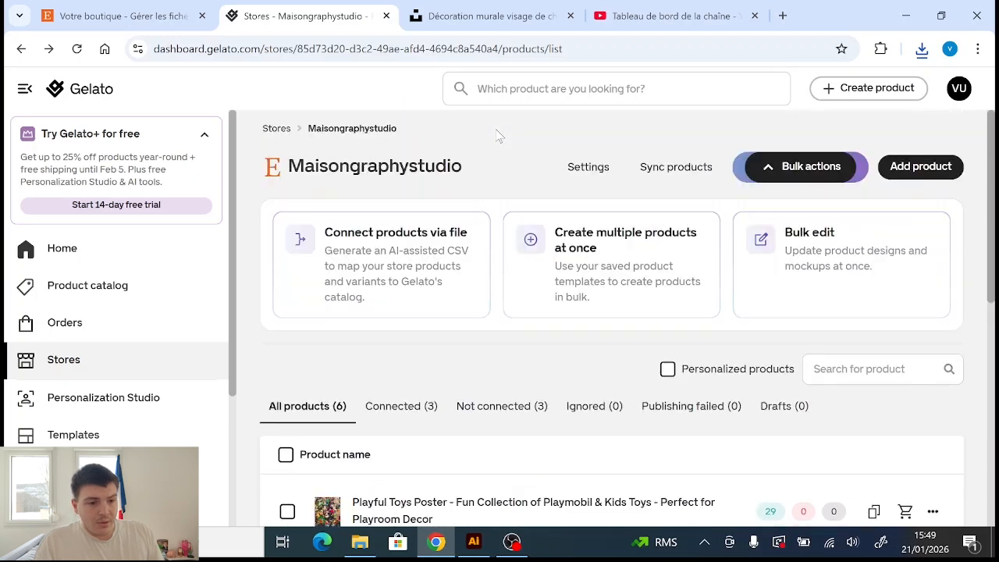
Start adding a single product to the store and open the Posters category under Wall art
click(921, 166)
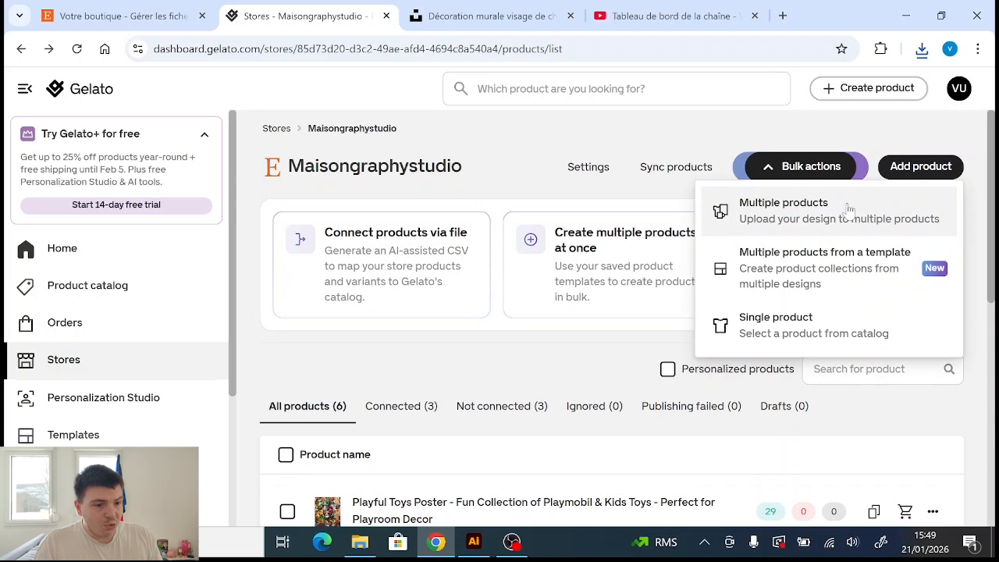
click(823, 333)
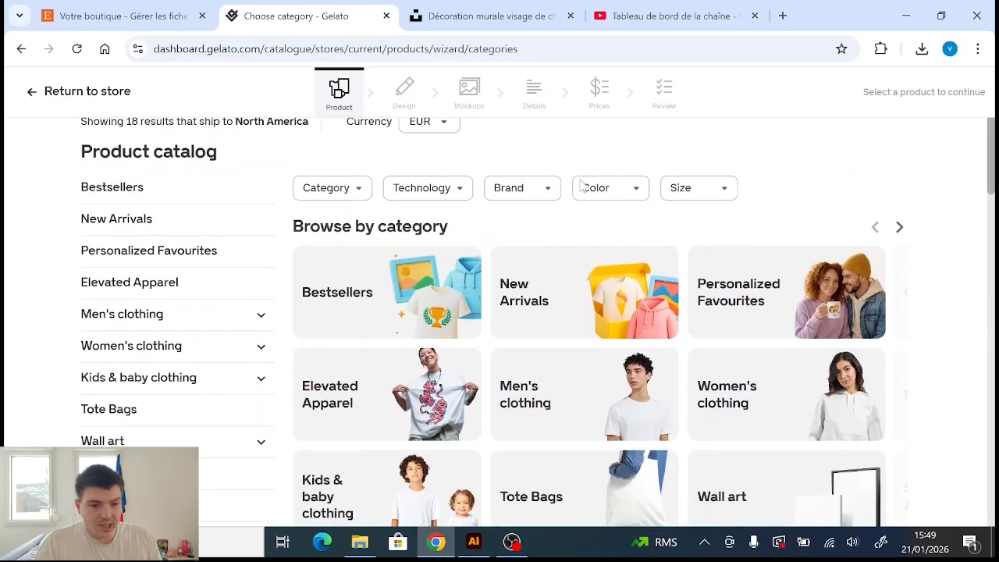
scroll(580, 186, down, 3)
scroll(580, 186, down, 2)
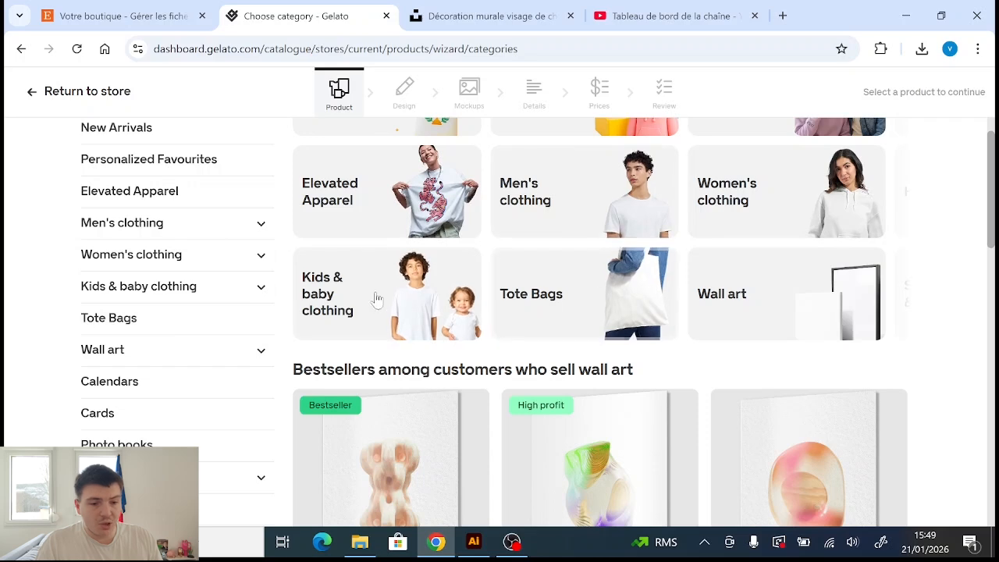
click(262, 353)
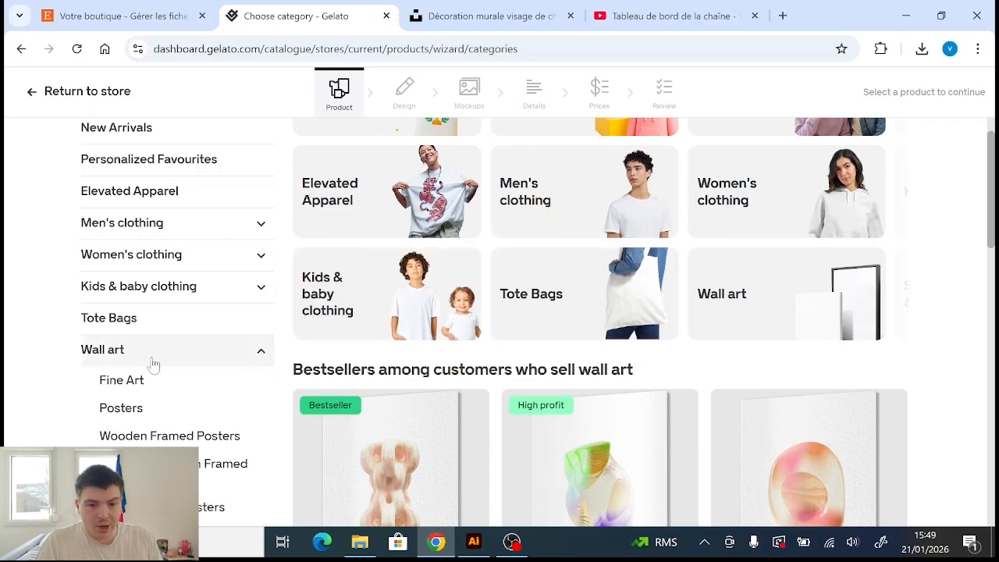
click(137, 417)
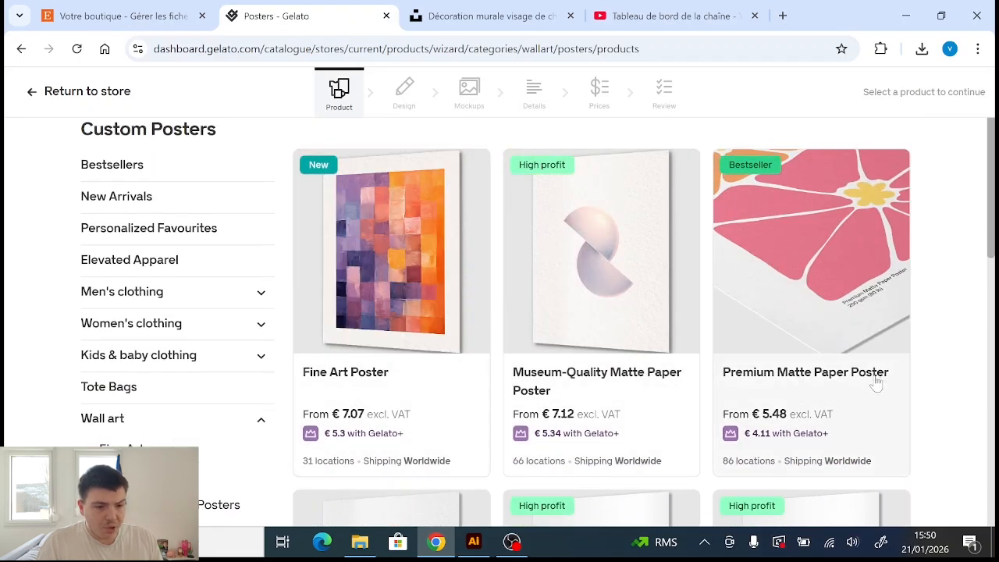
Look through the poster types and choose the Classic Matte Paper Poster as the product
scroll(856, 299, down, 1)
scroll(570, 301, down, 4)
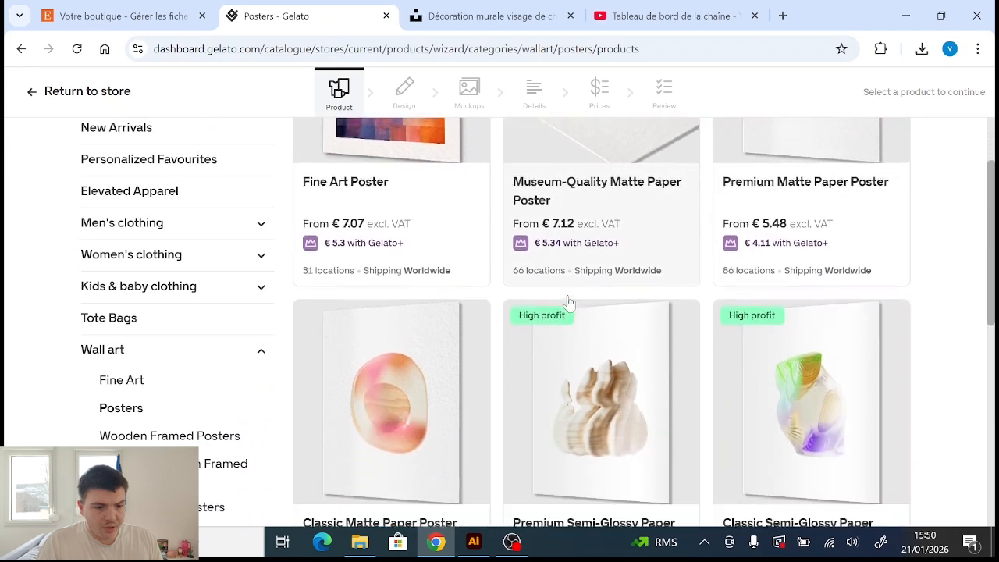
scroll(569, 301, down, 2)
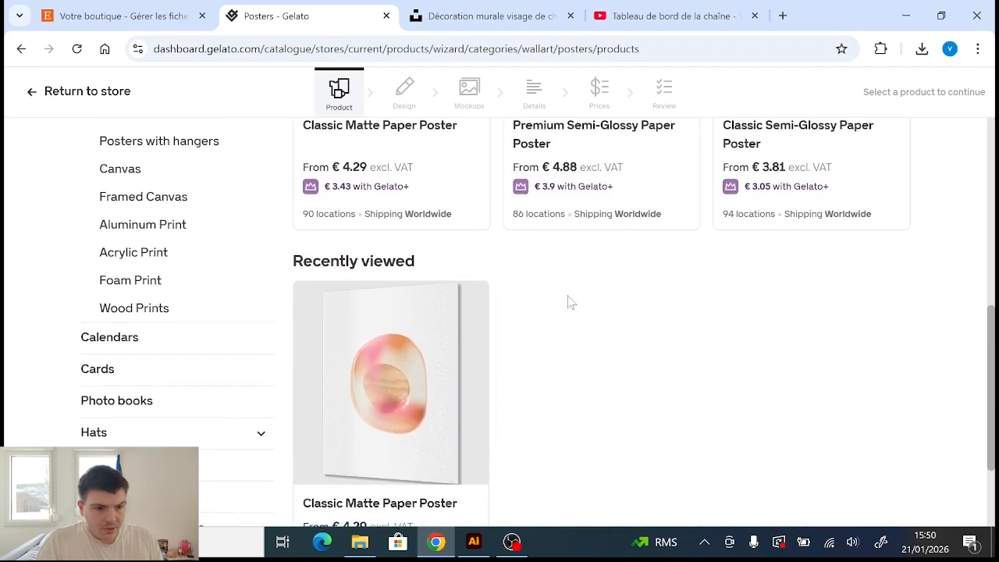
scroll(570, 303, down, 1)
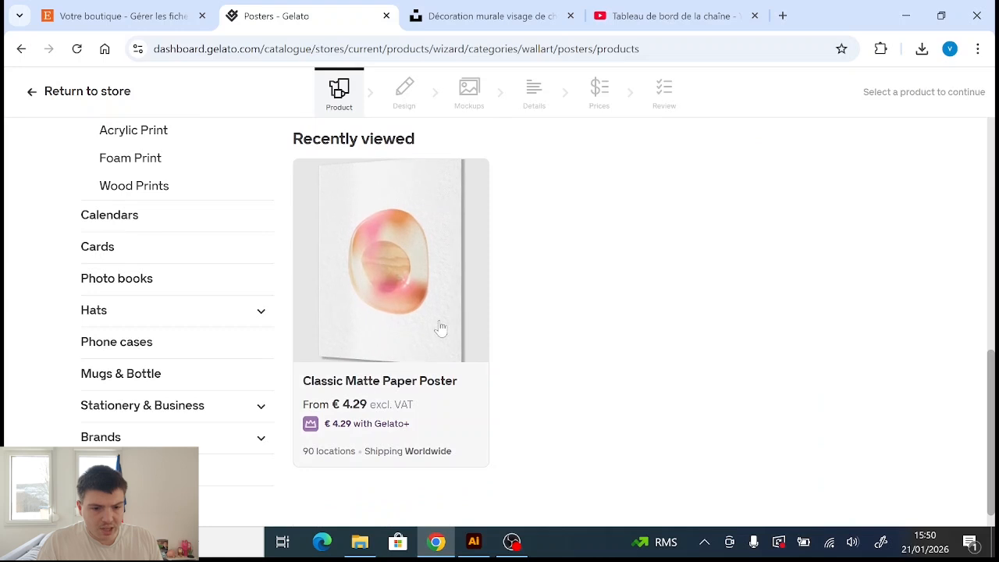
click(416, 388)
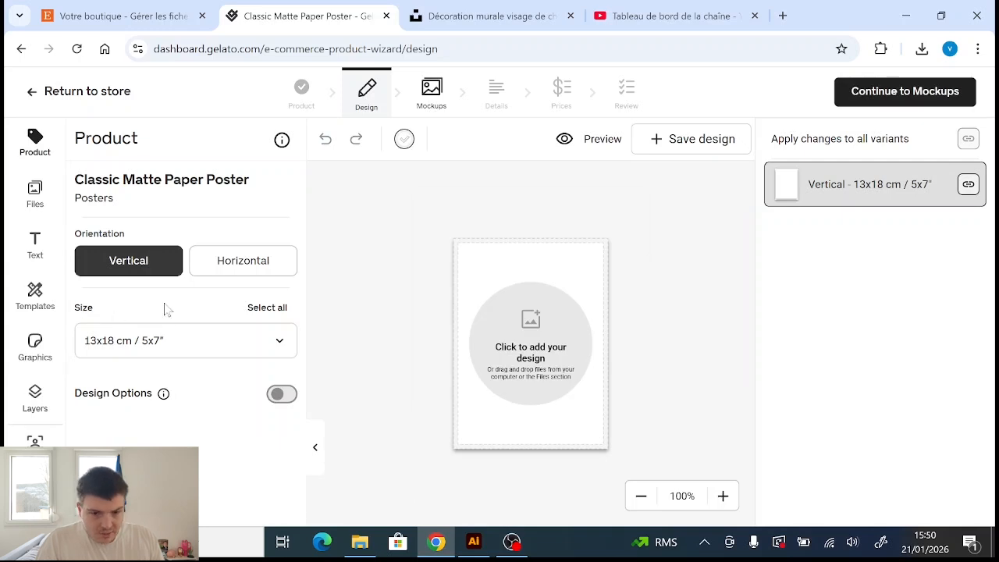
Select all available sizes for the vertical poster and check them in the size list
click(268, 309)
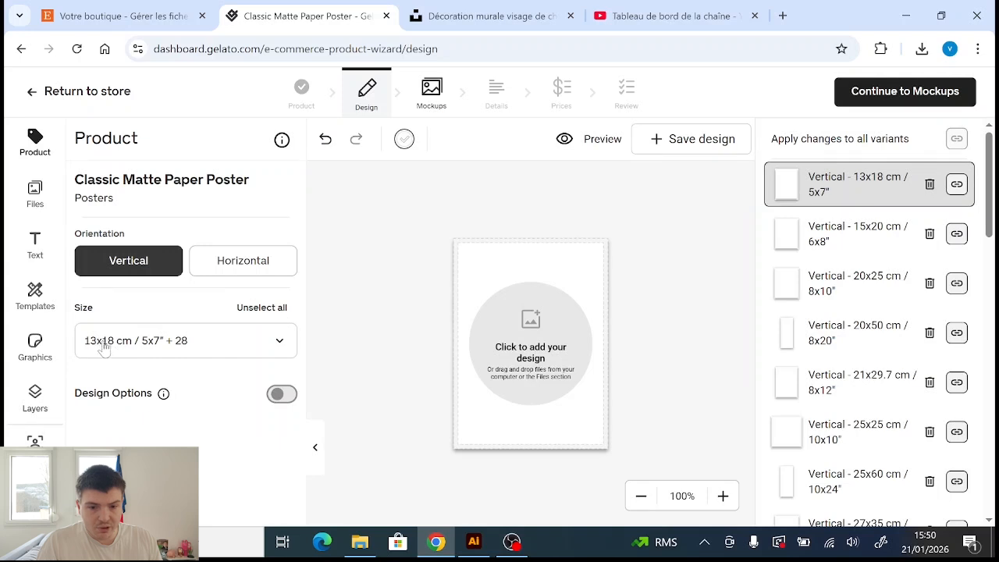
click(279, 343)
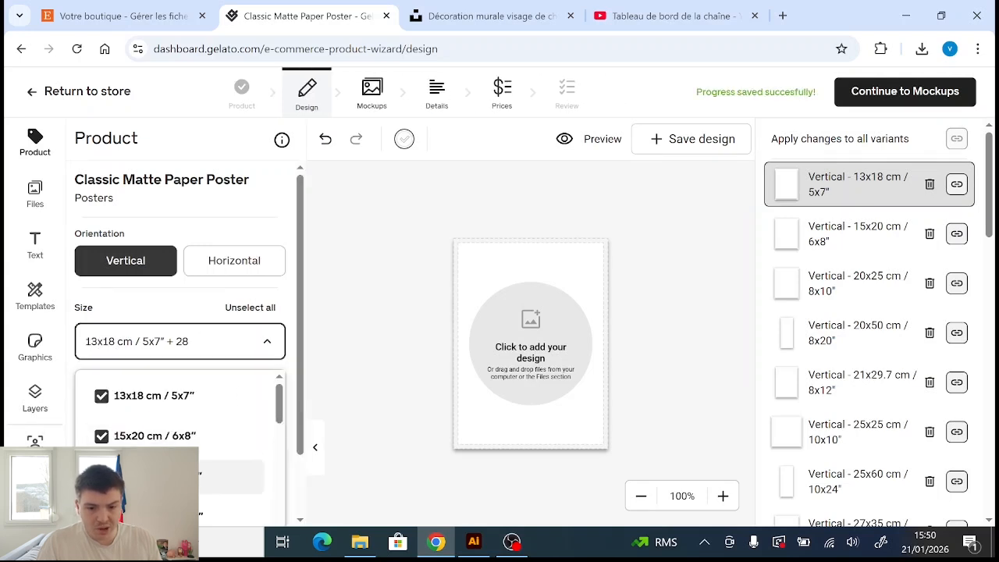
click(154, 307)
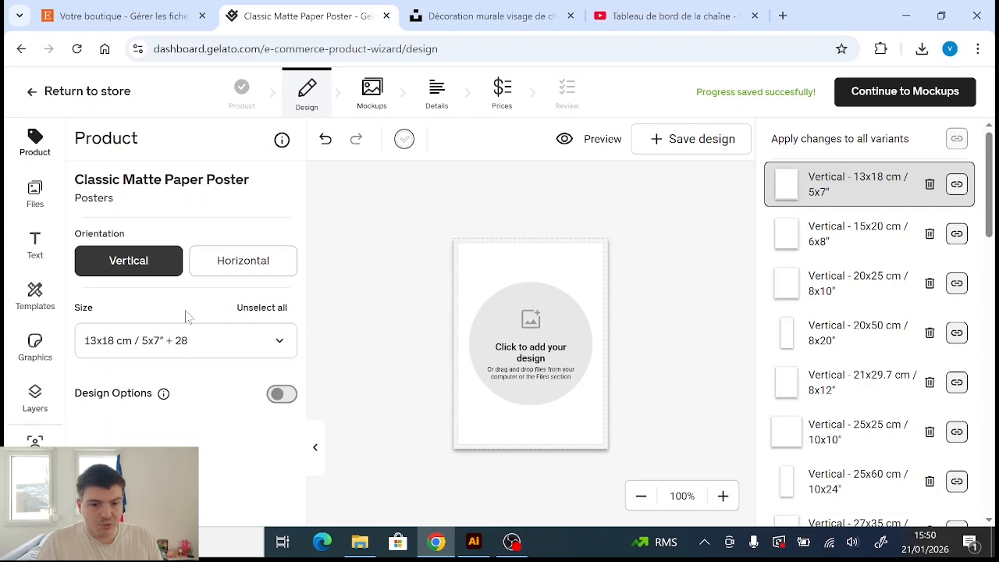
Upload the downloaded wooden cat figure photo from the Téléchargements folder and place it on the poster design
click(538, 337)
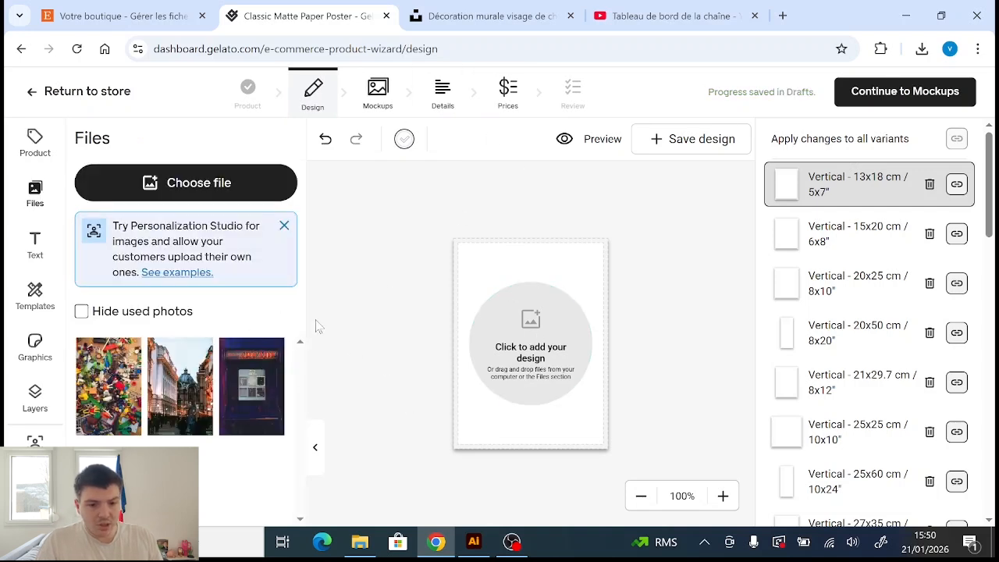
click(212, 184)
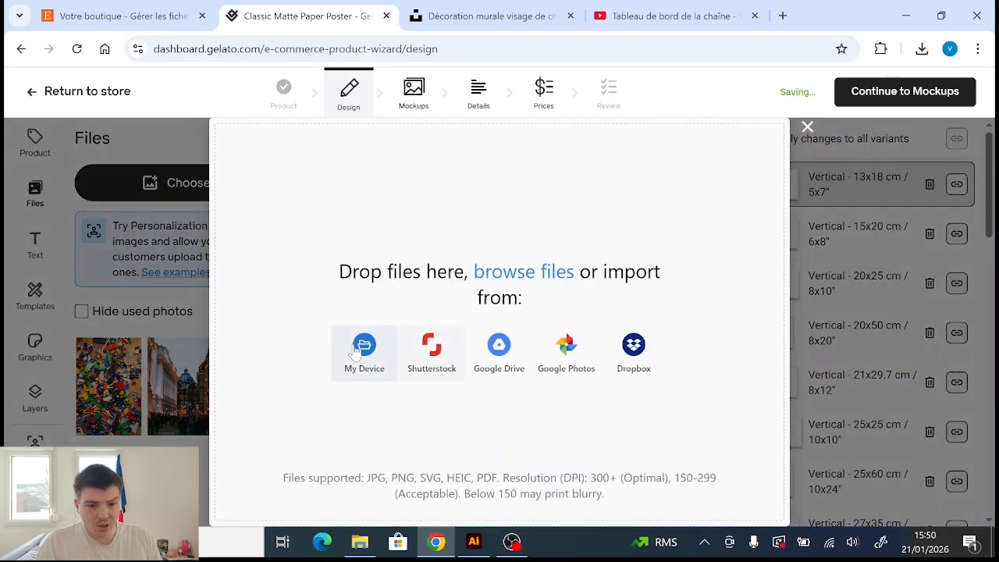
click(368, 353)
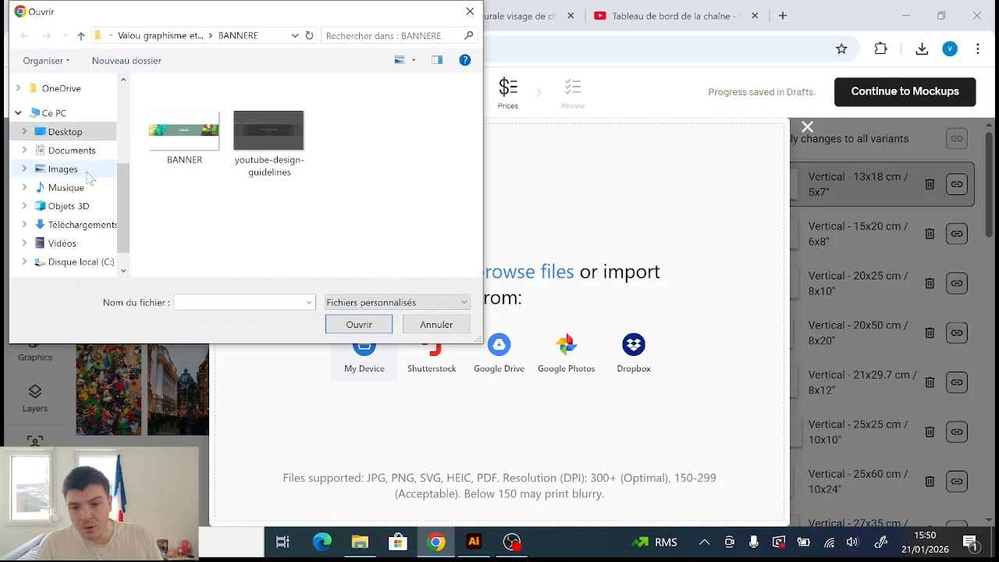
click(73, 226)
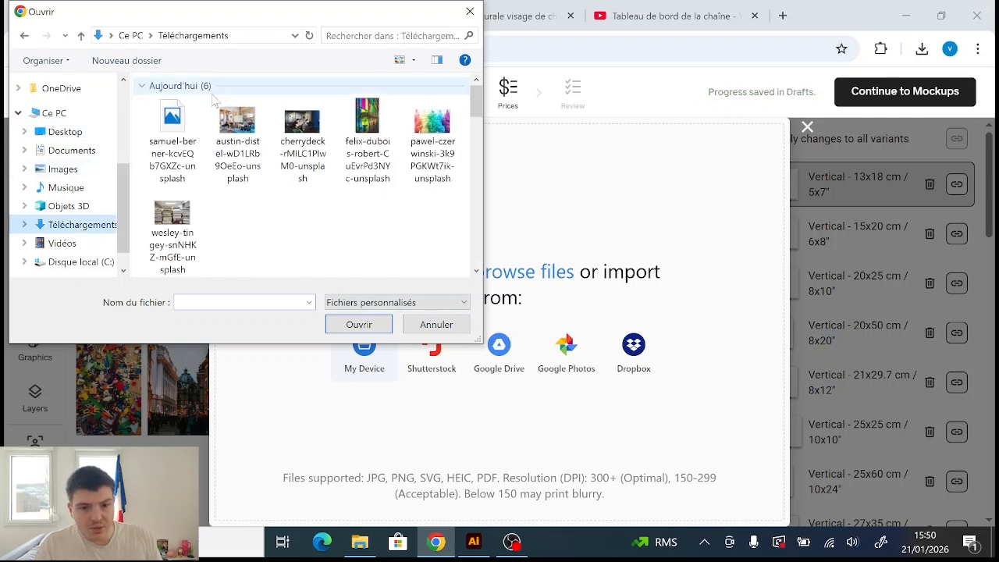
double_click(171, 134)
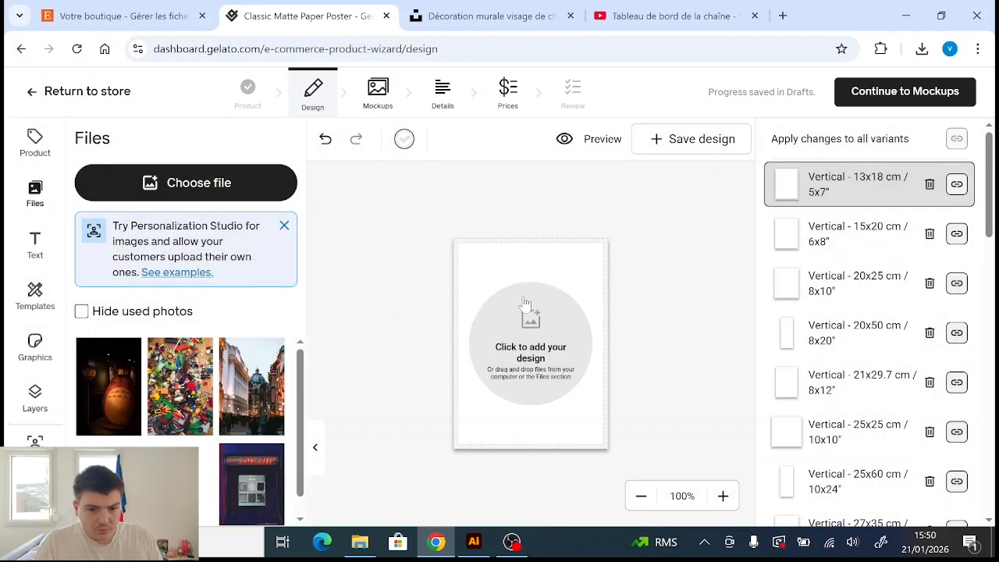
click(107, 388)
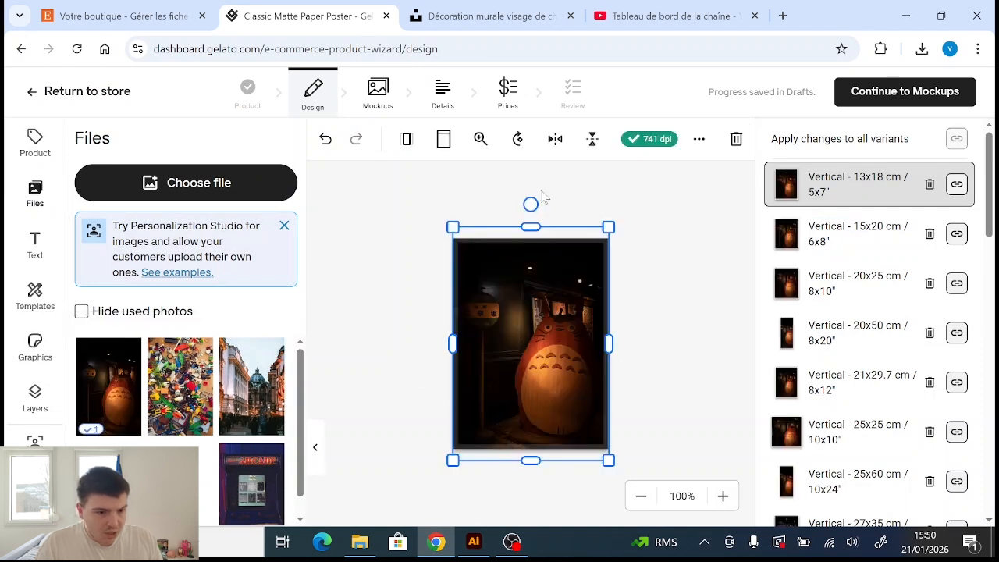
click(650, 244)
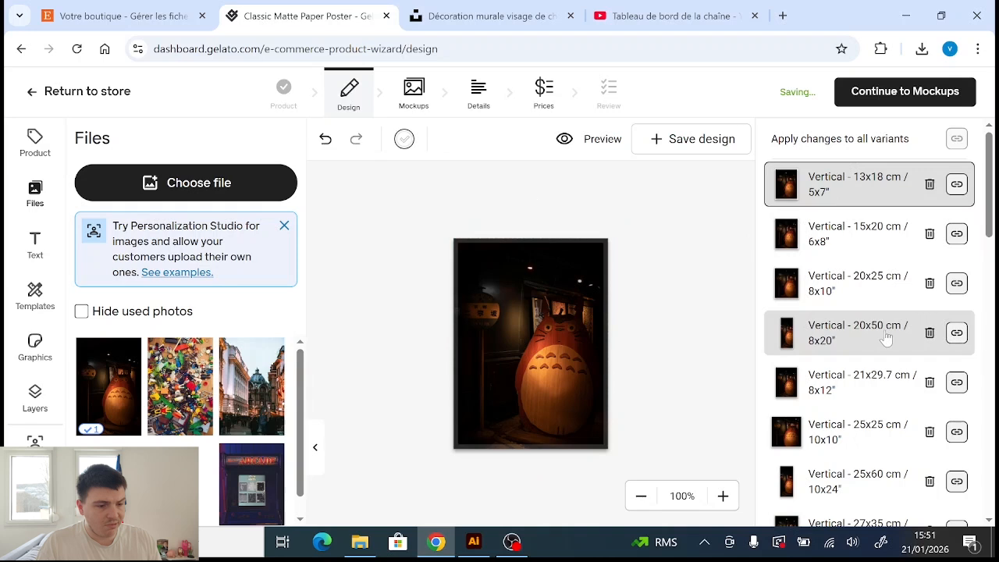
Check how the photo fits the vertical variants from 15x20 cm to 25x25 cm, ending back on 13x18 cm
click(870, 234)
click(871, 283)
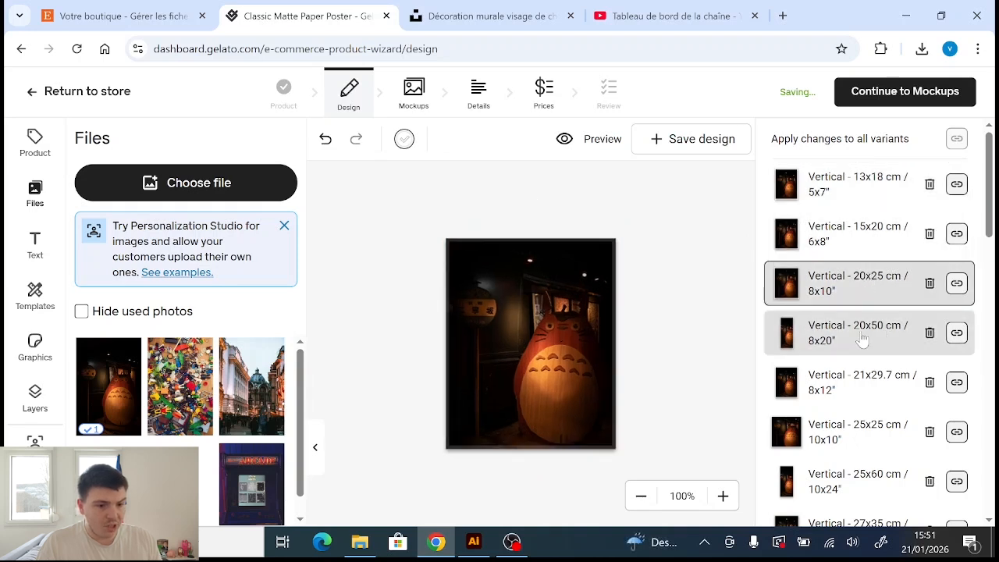
click(859, 335)
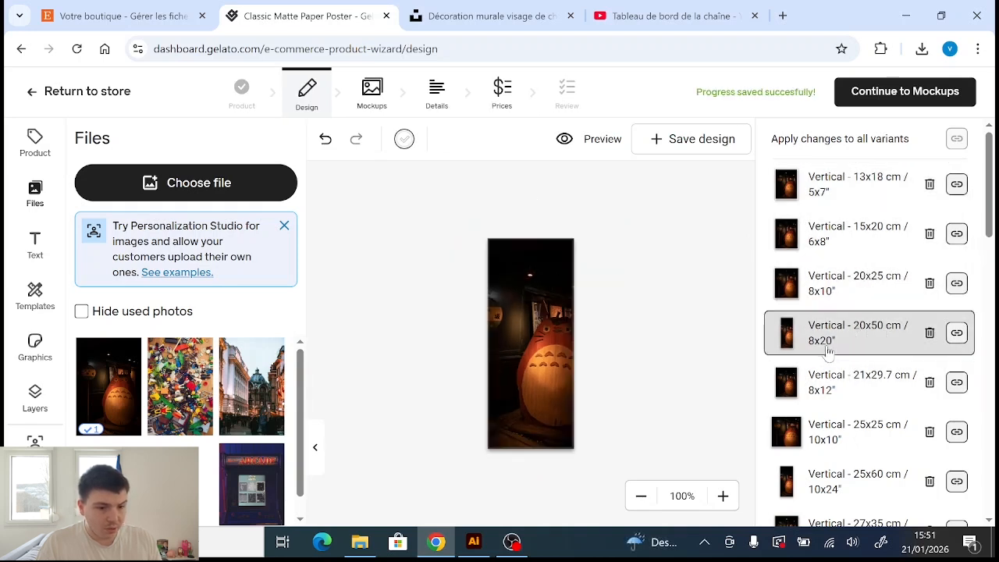
click(856, 384)
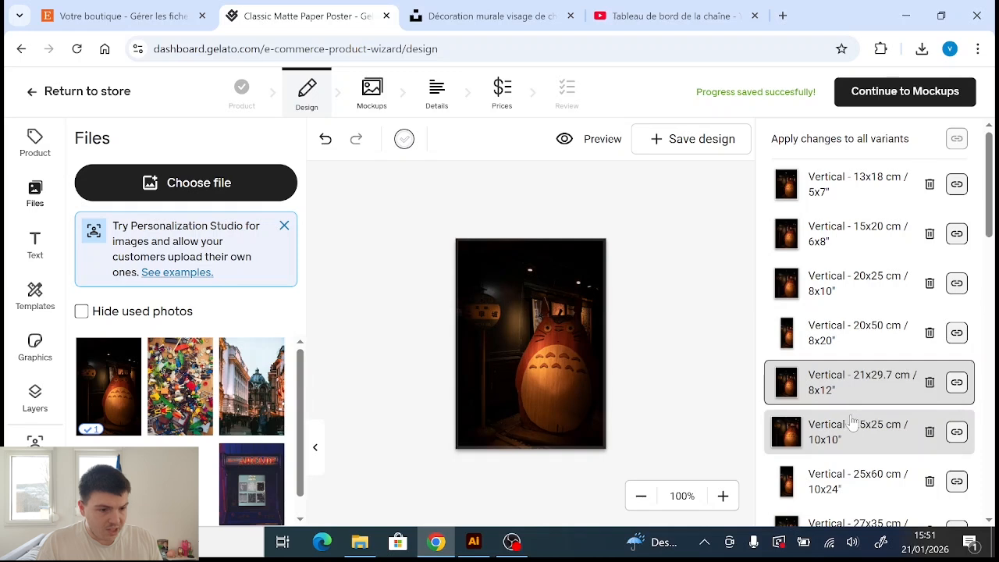
click(852, 426)
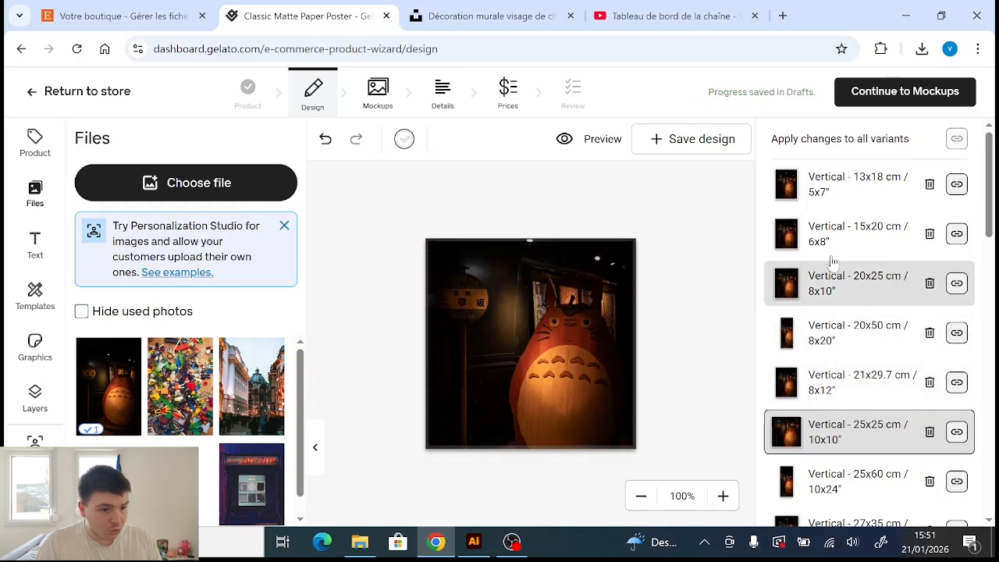
click(853, 192)
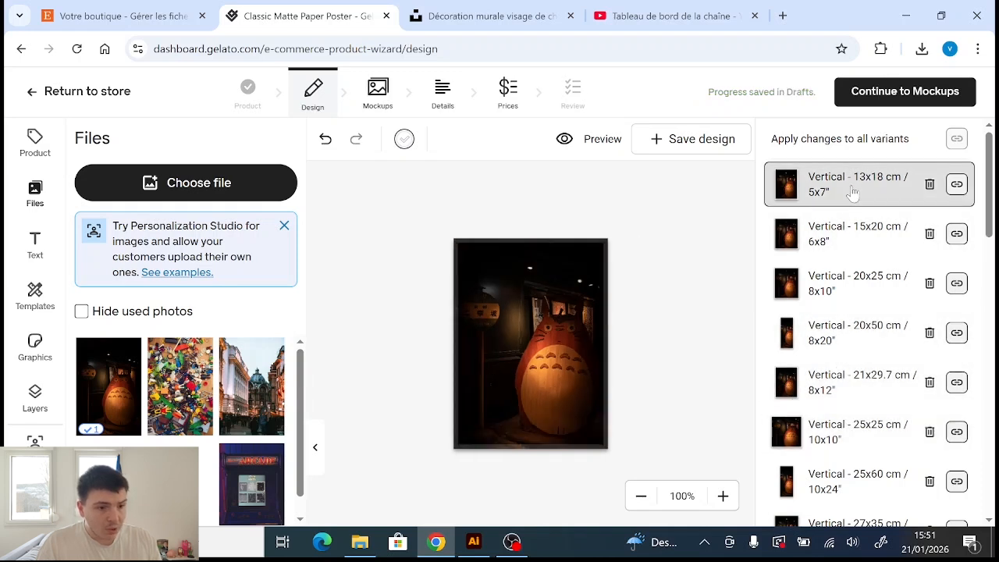
Continue to the mockups and add the plain light-grey background poster mockup to the selected images, looking over the other room mockups
click(908, 94)
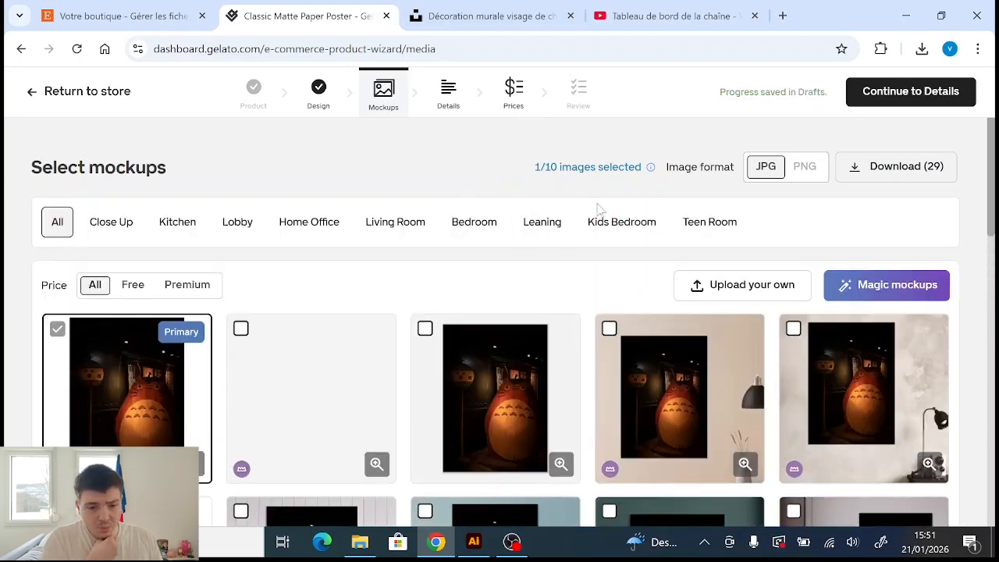
click(425, 329)
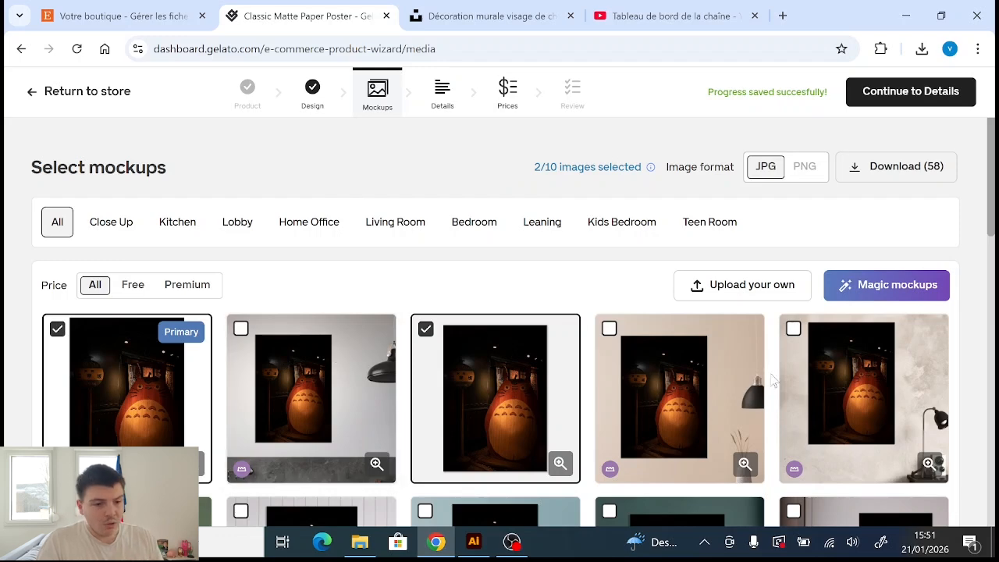
scroll(773, 381, down, 1)
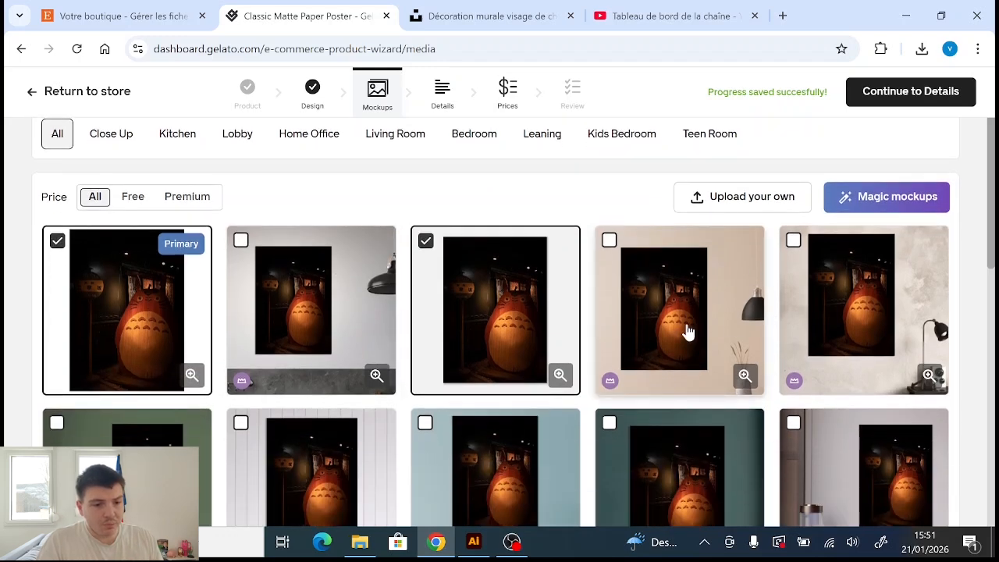
scroll(687, 332, down, 1)
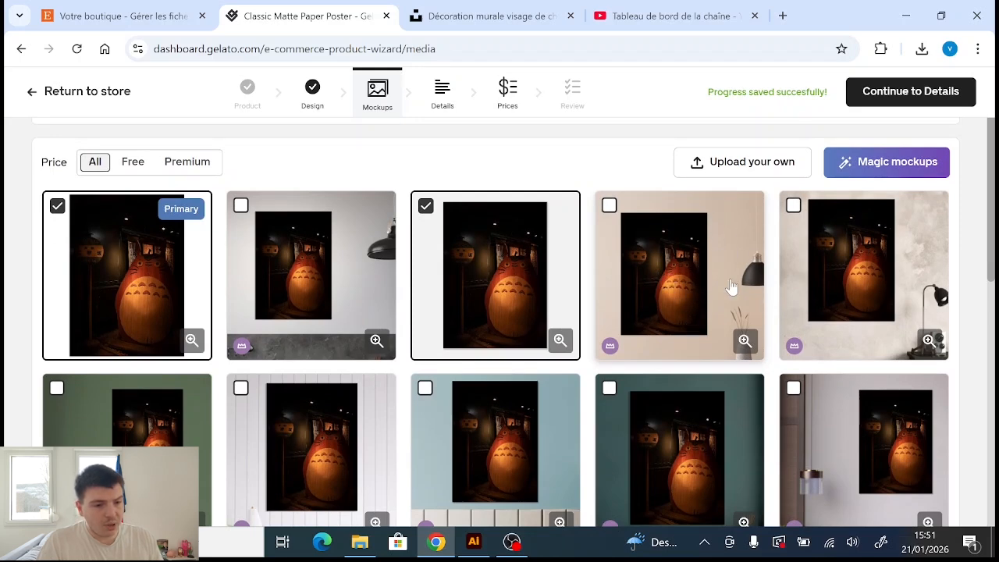
scroll(879, 276, down, 2)
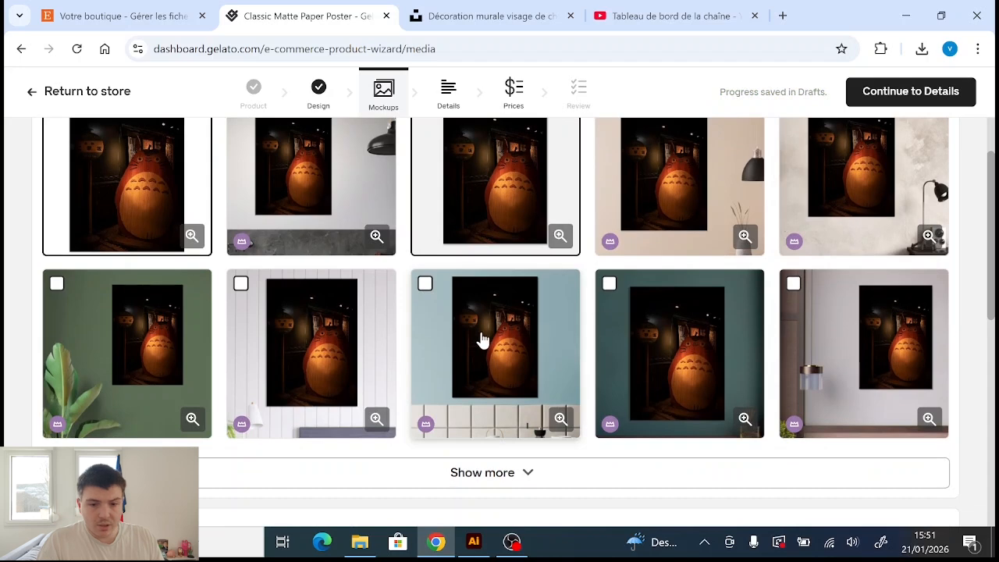
scroll(640, 287, up, 3)
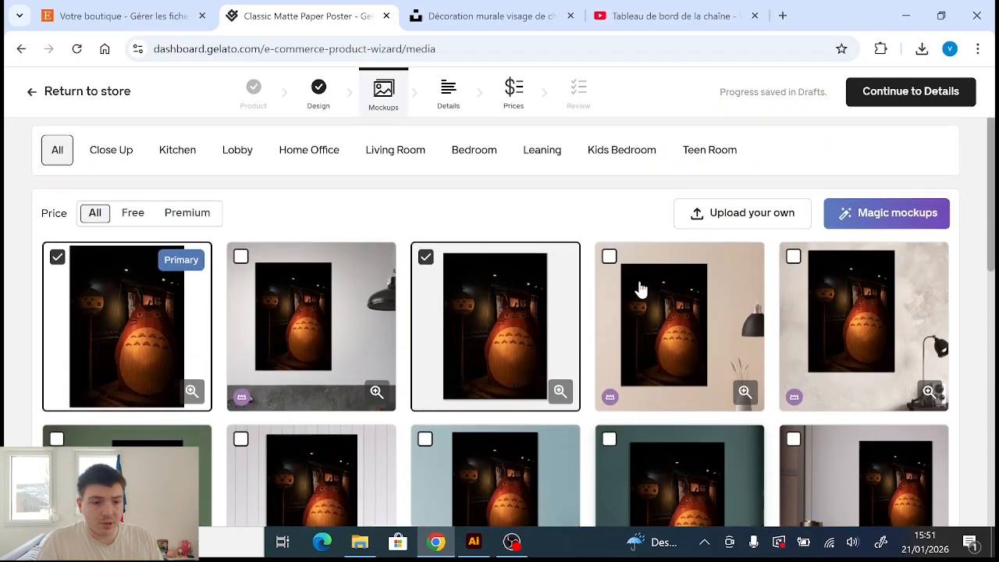
scroll(640, 289, up, 2)
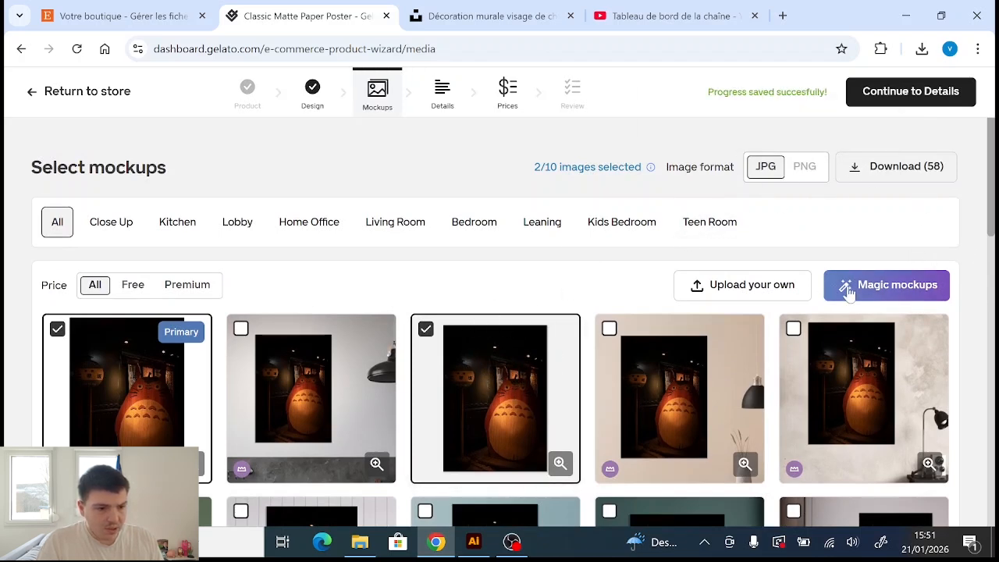
Continue to the product details and read through the default poster description
click(912, 94)
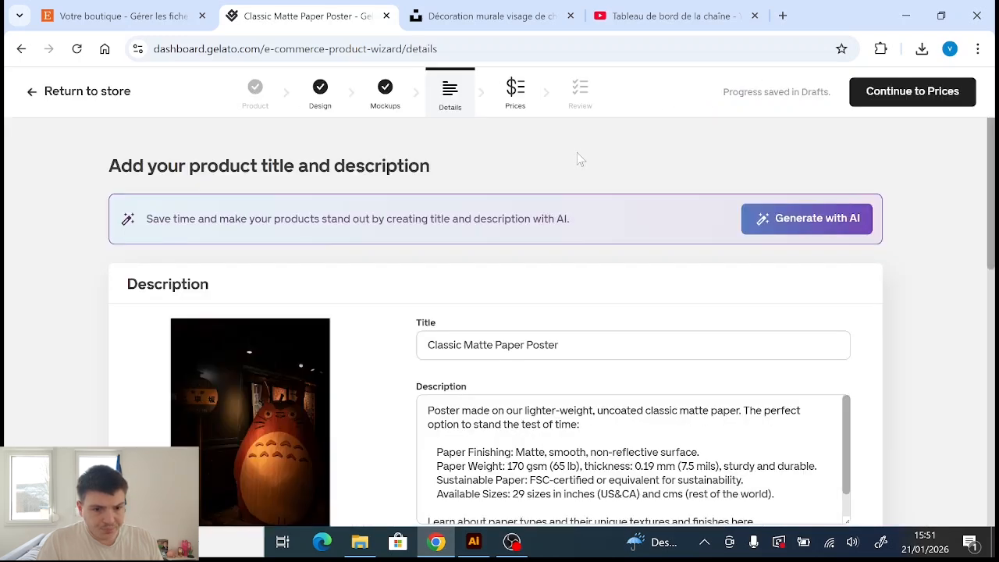
scroll(630, 459, down, 1)
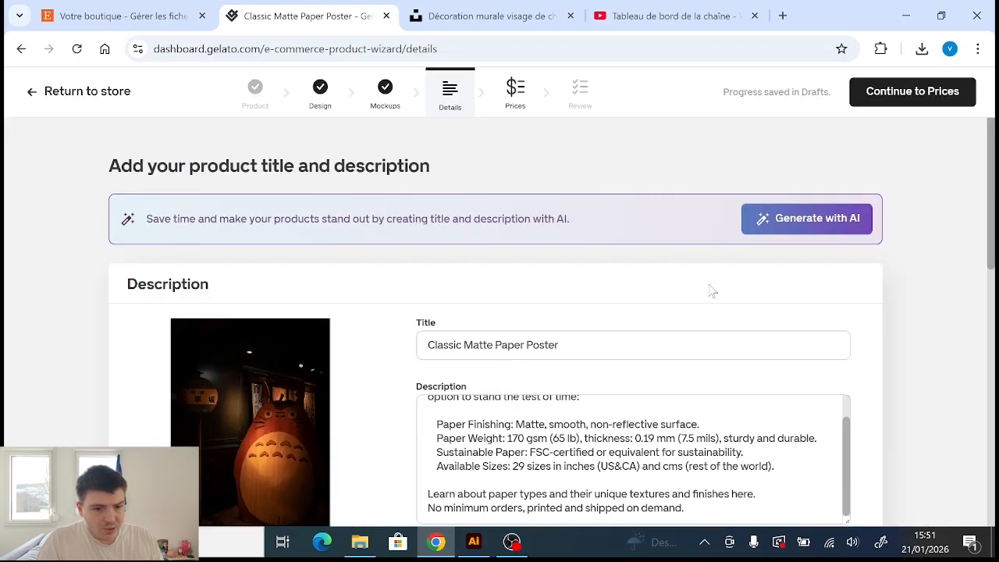
scroll(709, 290, down, 1)
scroll(709, 290, up, 1)
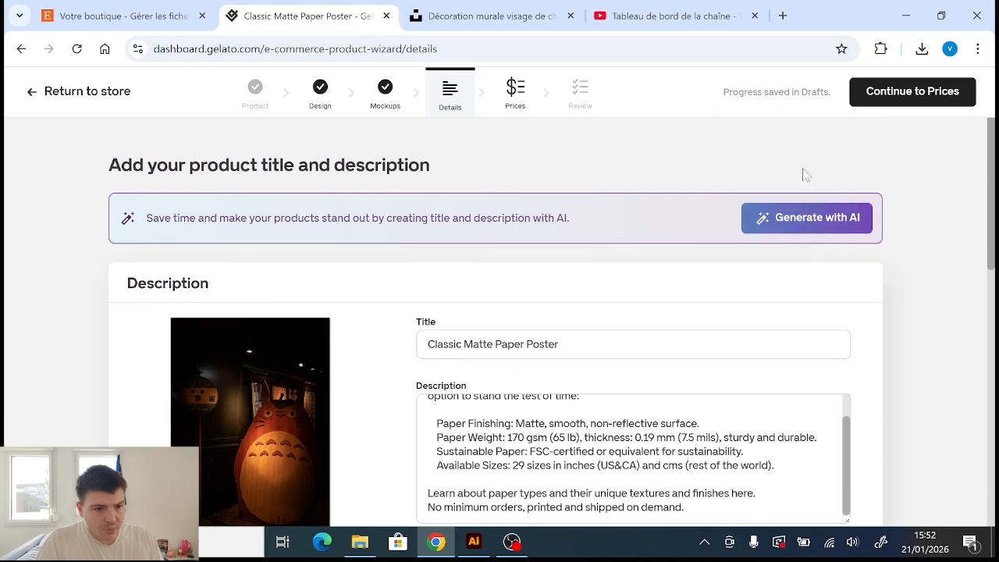
Generate the product title, description and tags with AI from the prompt "image de poster issu de l'univers de l'artiste Miyazaki"
click(812, 226)
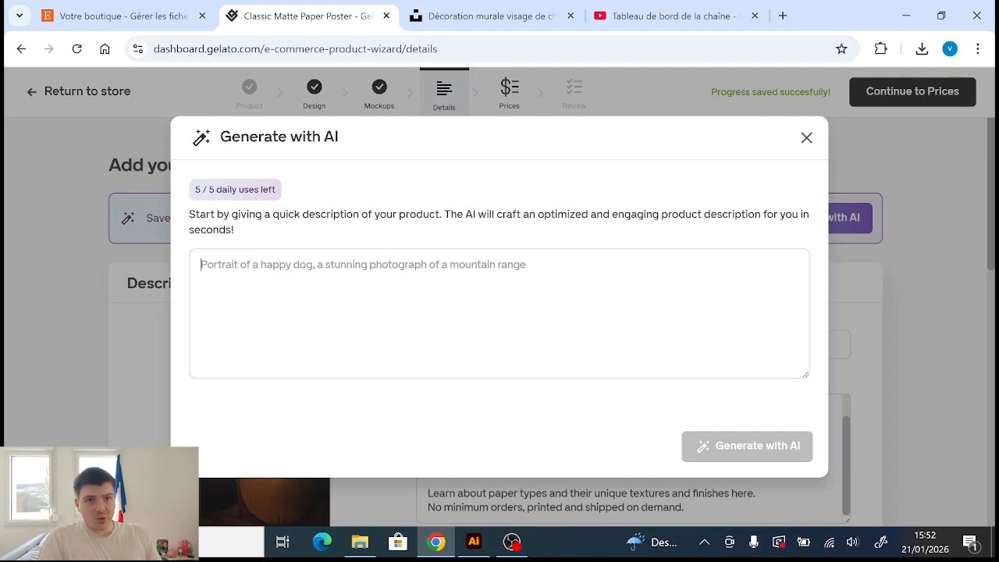
text(po)
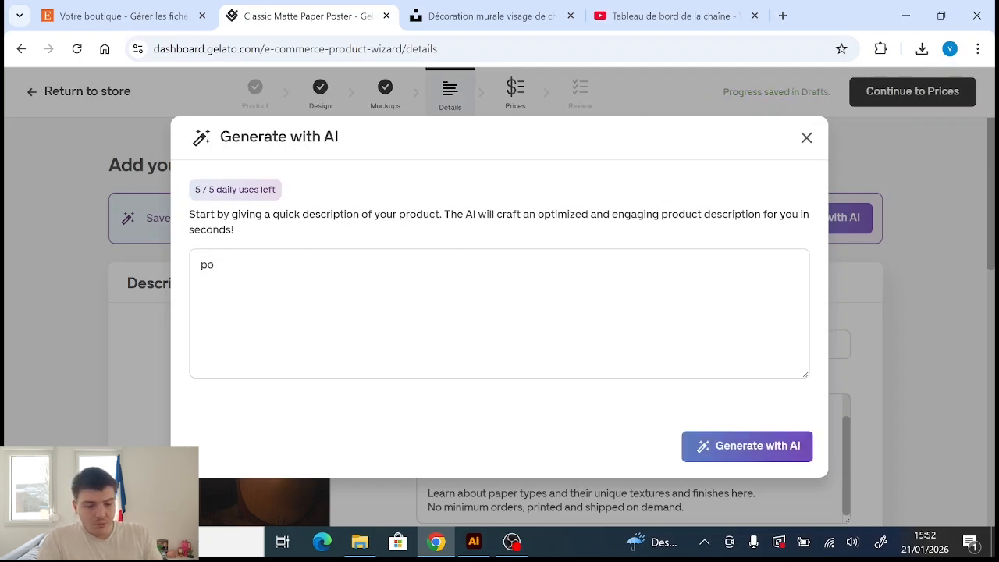
key(BackSpace)
key(BackSpace)
text(imag)
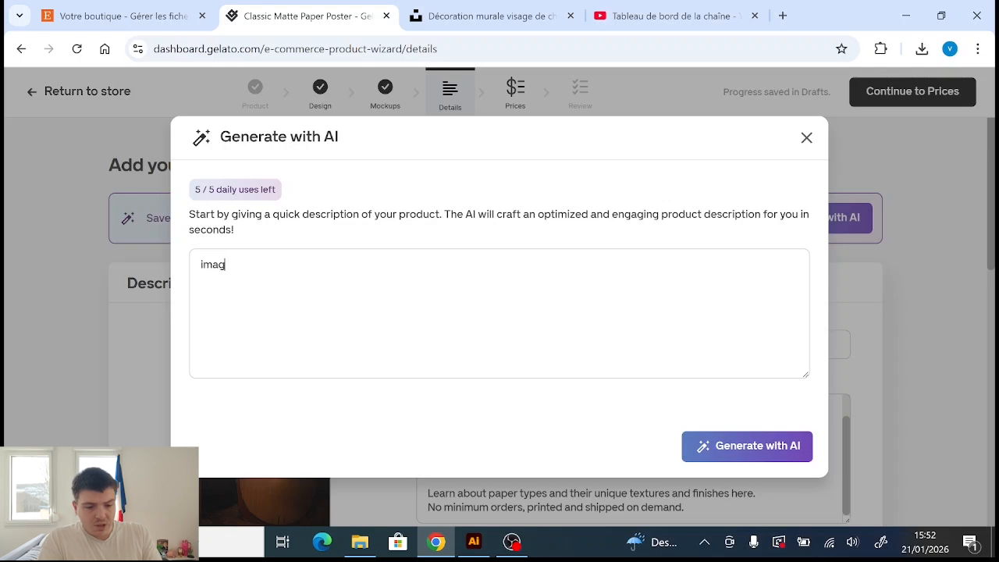
text(e de poster )
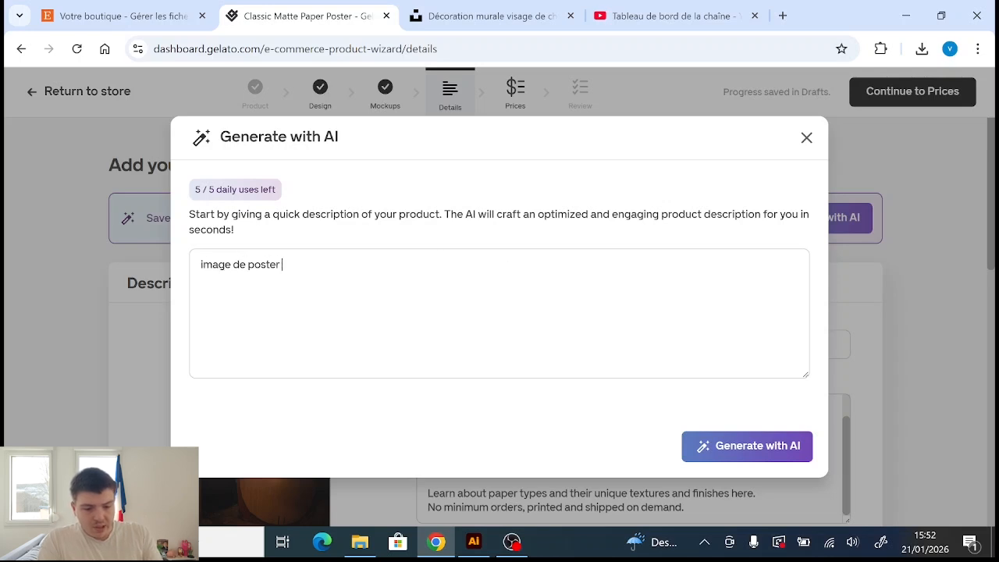
text(issu de l'u)
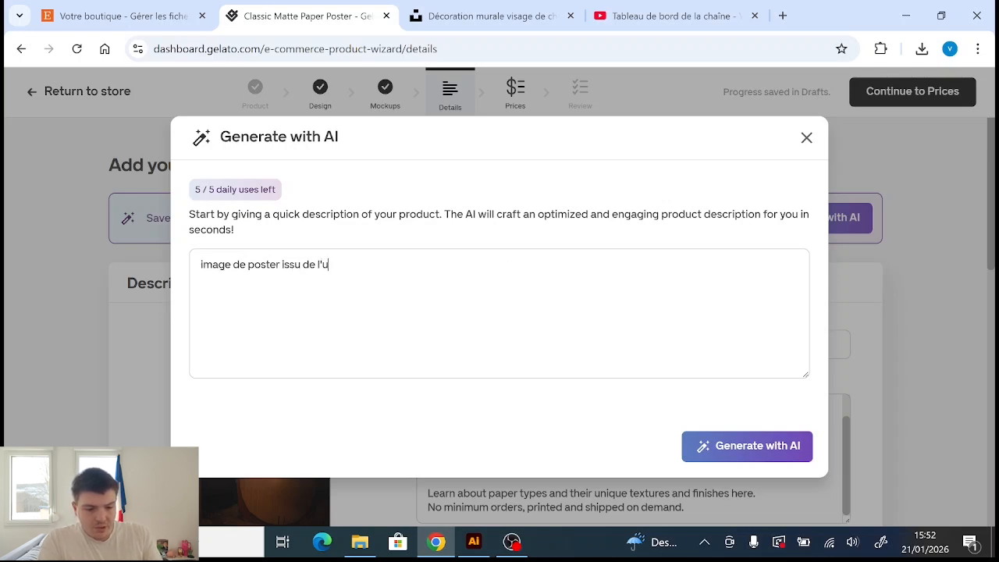
text(nivers de l')
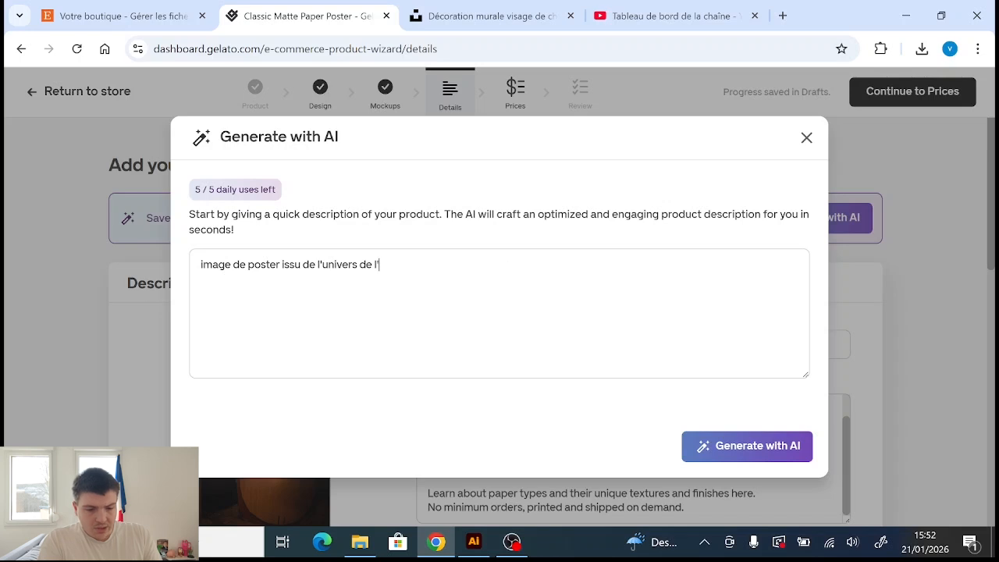
text(ar)
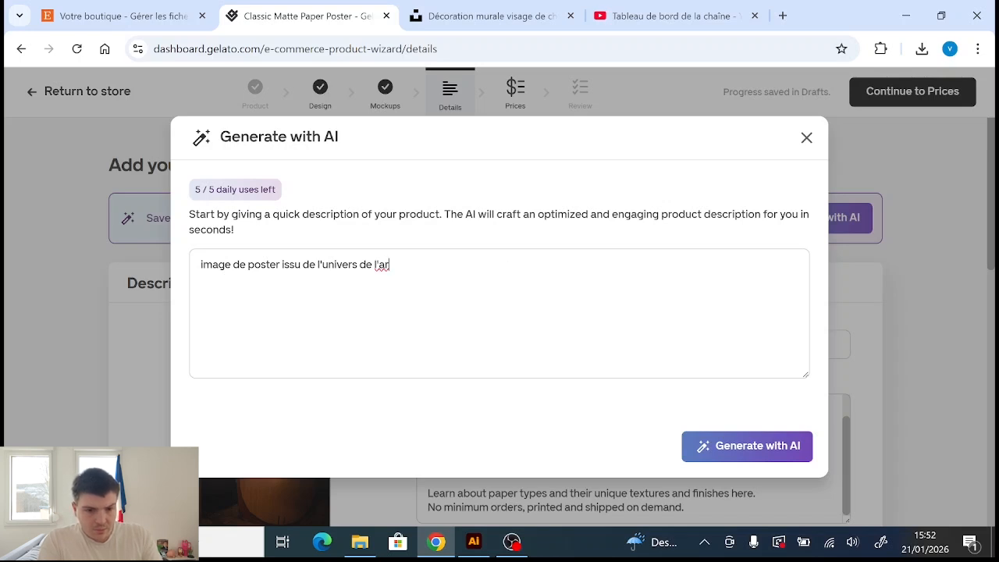
text(tiste )
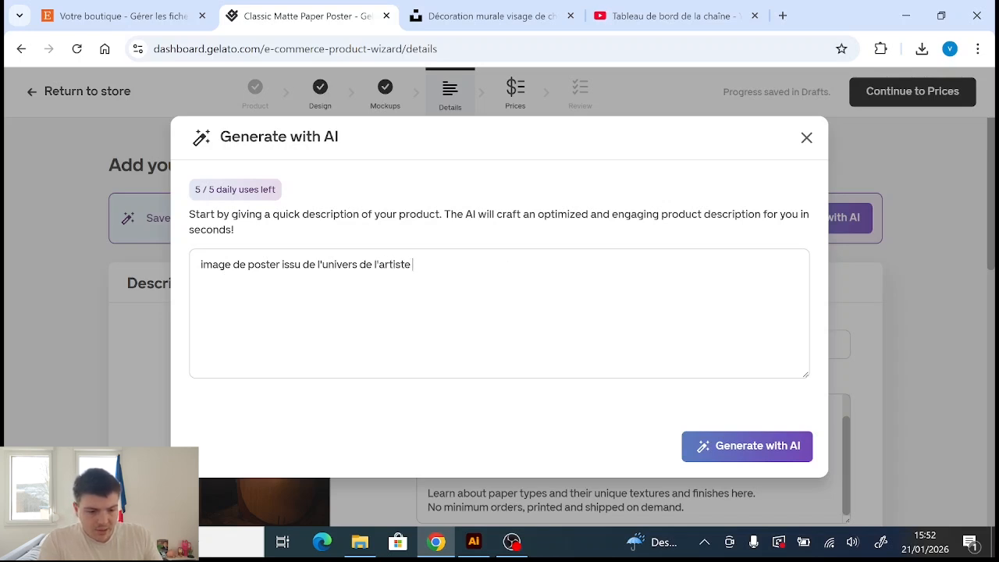
text(Miya)
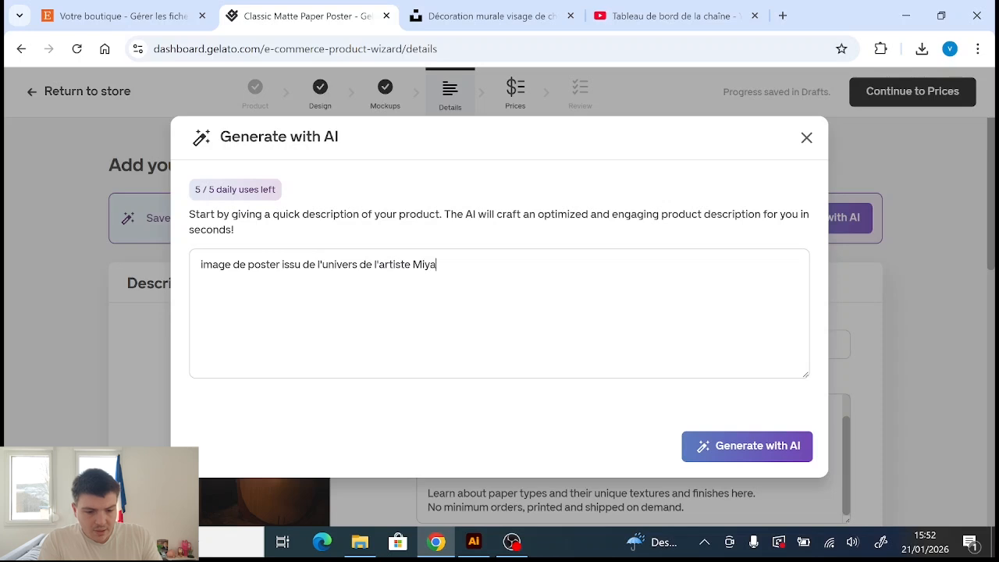
text(zaki)
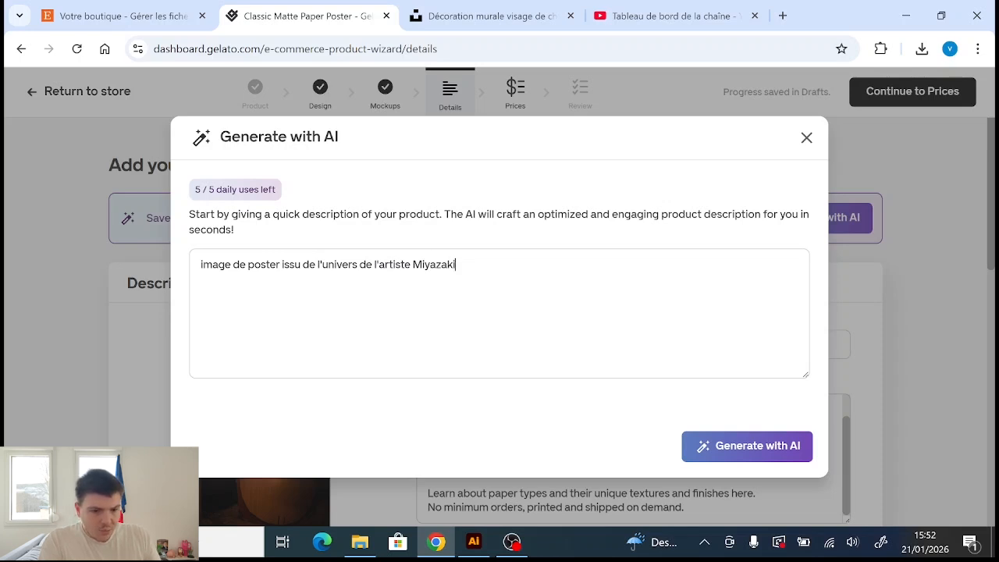
click(745, 456)
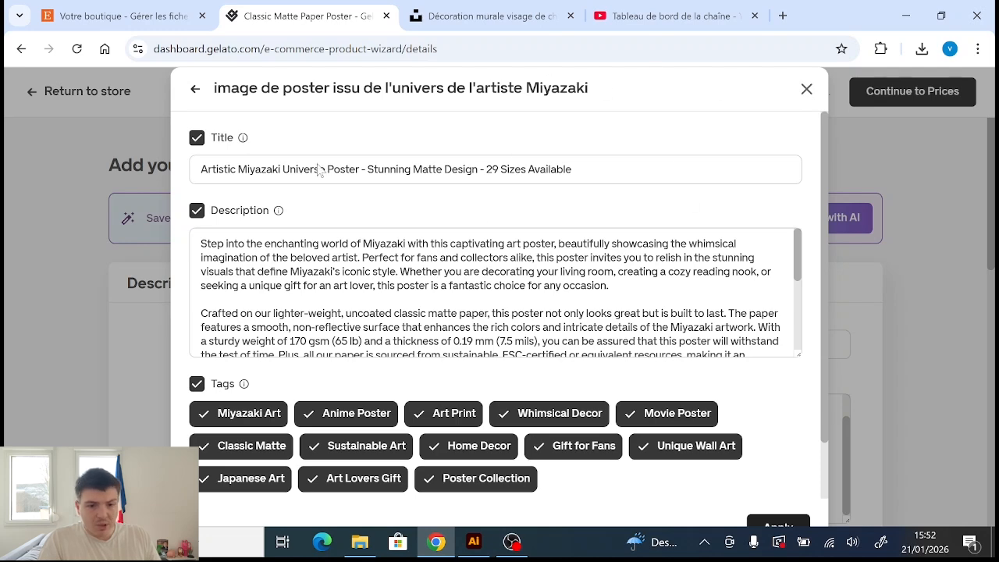
Read through the AI-generated description and apply the generated title, description and all tags to the product
scroll(497, 292, down, 5)
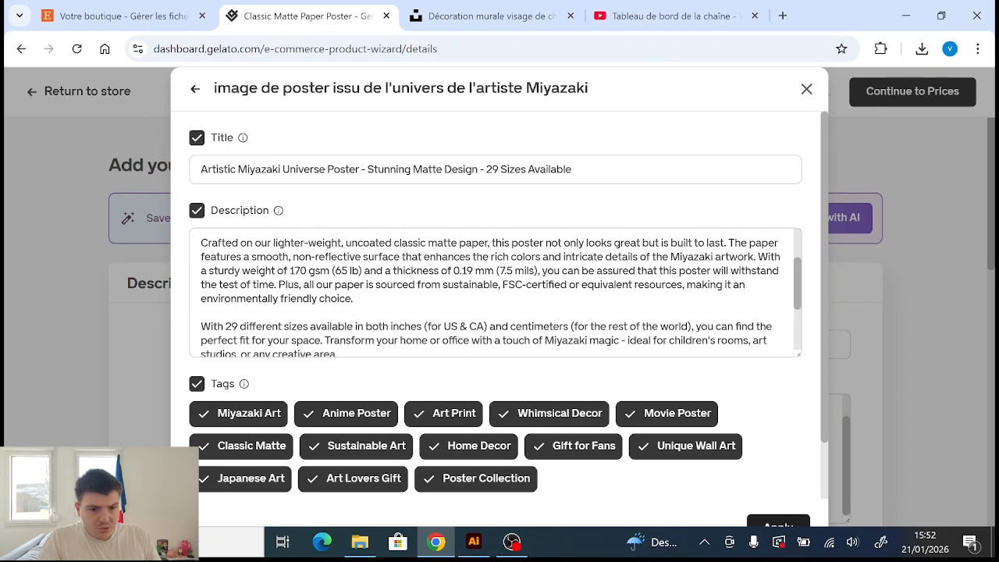
scroll(497, 293, down, 1)
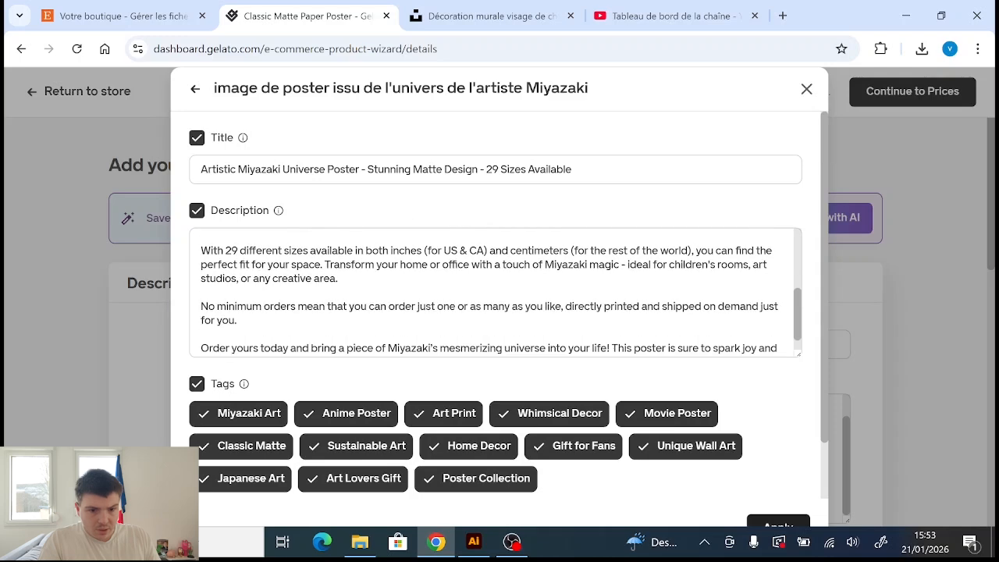
scroll(496, 293, down, 1)
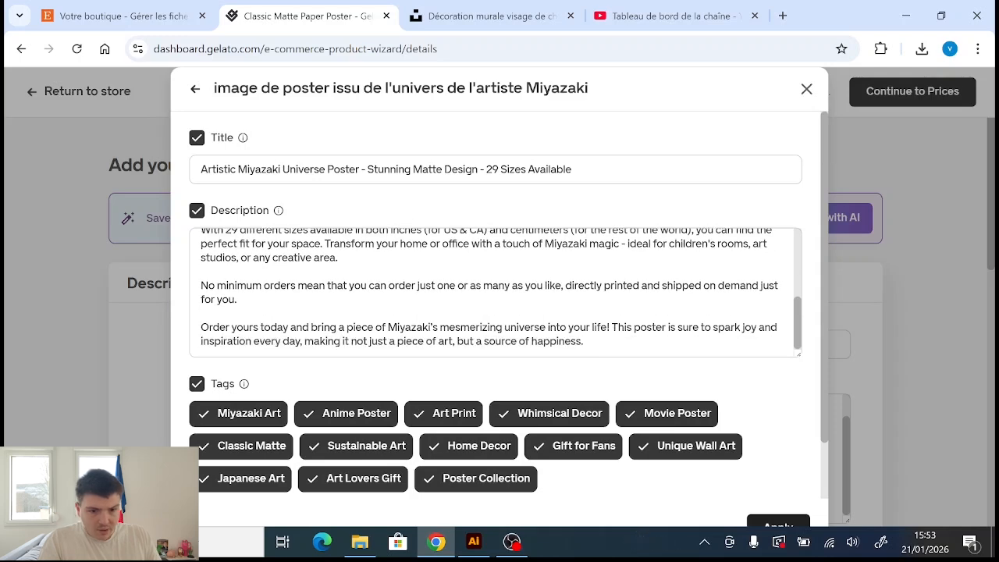
scroll(497, 293, up, 2)
scroll(496, 292, down, 2)
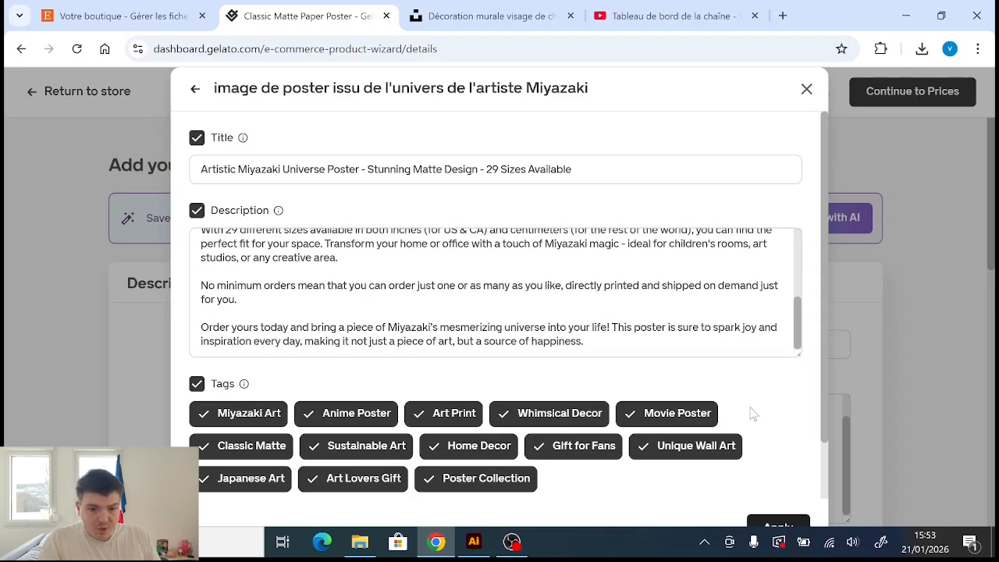
scroll(751, 414, down, 1)
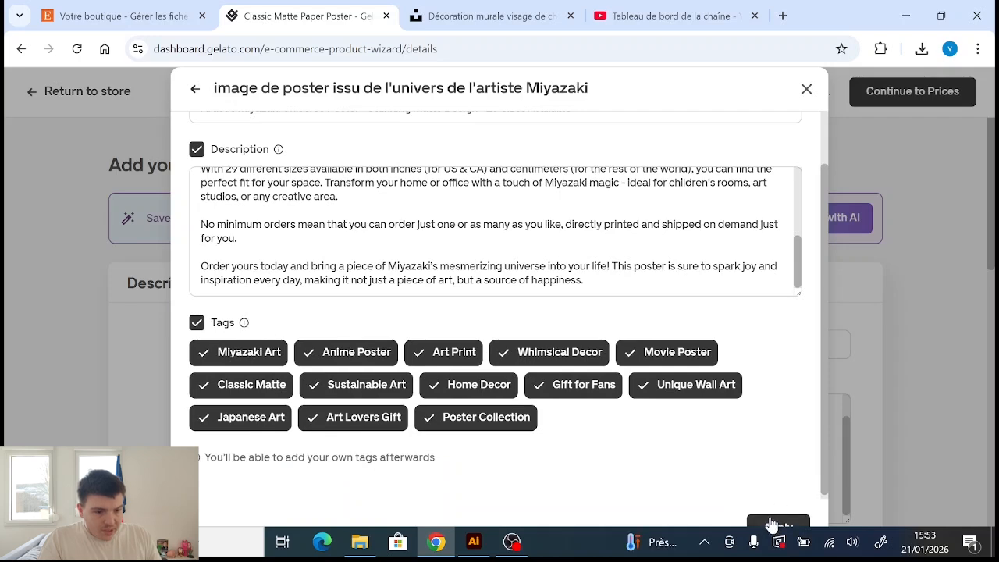
click(773, 523)
Enable showing the product to store visitors in the product settings
scroll(738, 328, down, 2)
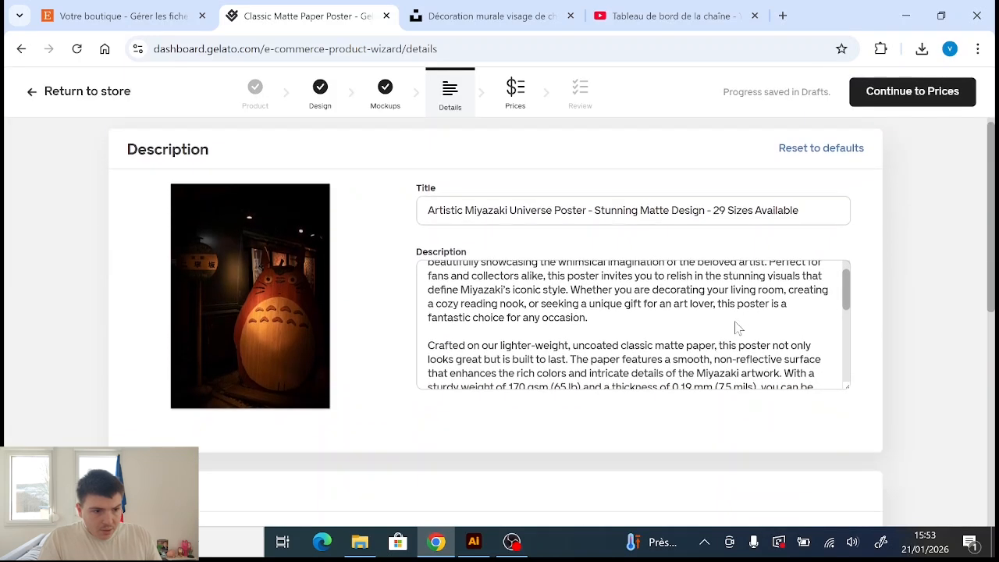
scroll(738, 328, down, 3)
scroll(361, 363, down, 3)
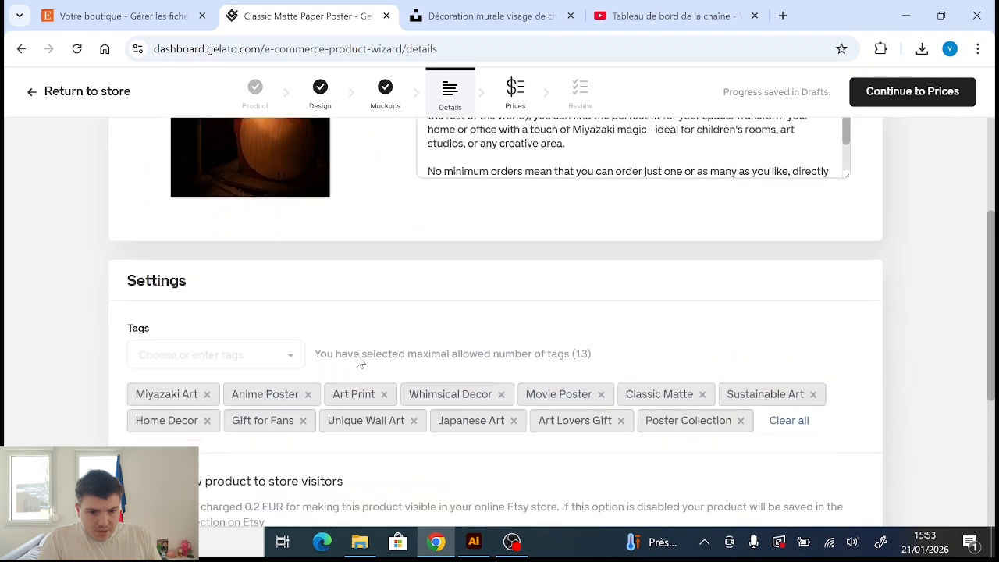
scroll(361, 363, down, 3)
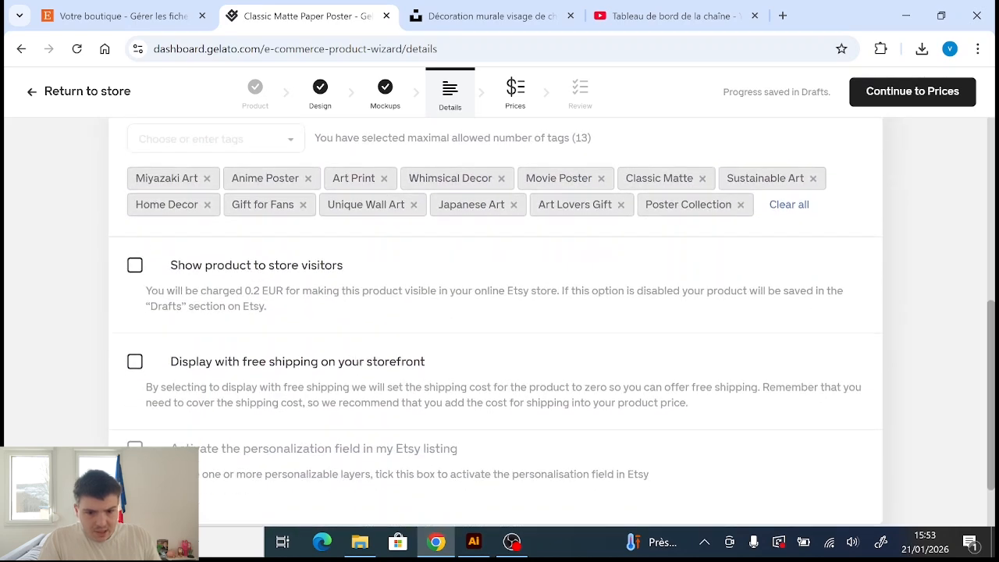
click(135, 266)
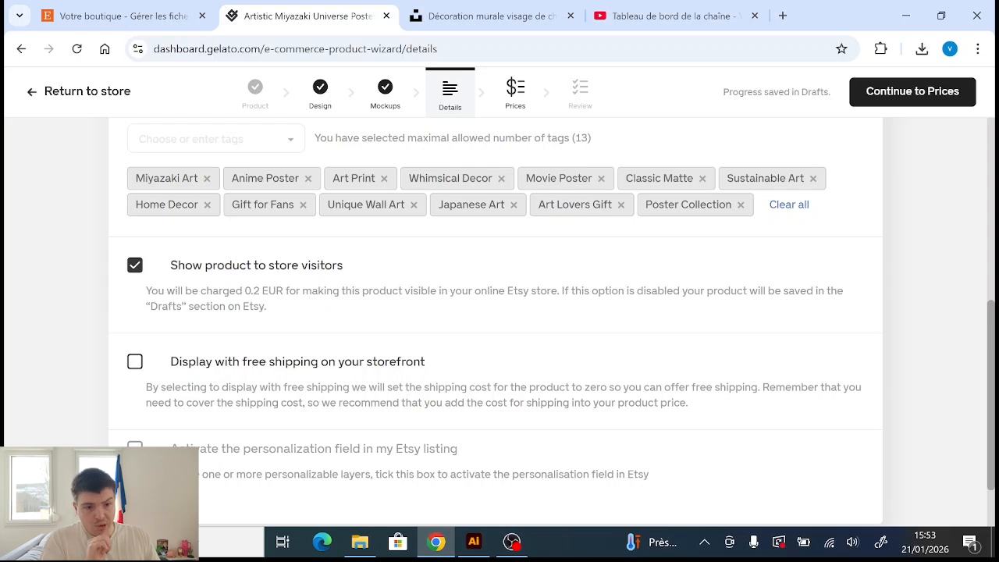
Check the tags and storefront visibility and shipping settings, and continue to the price setup
scroll(672, 408, up, 2)
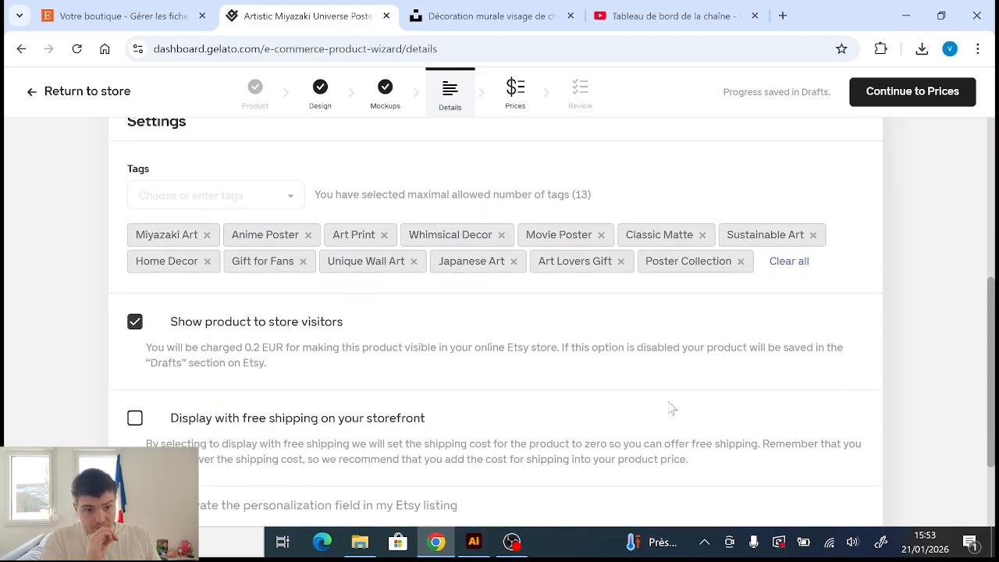
scroll(671, 407, up, 1)
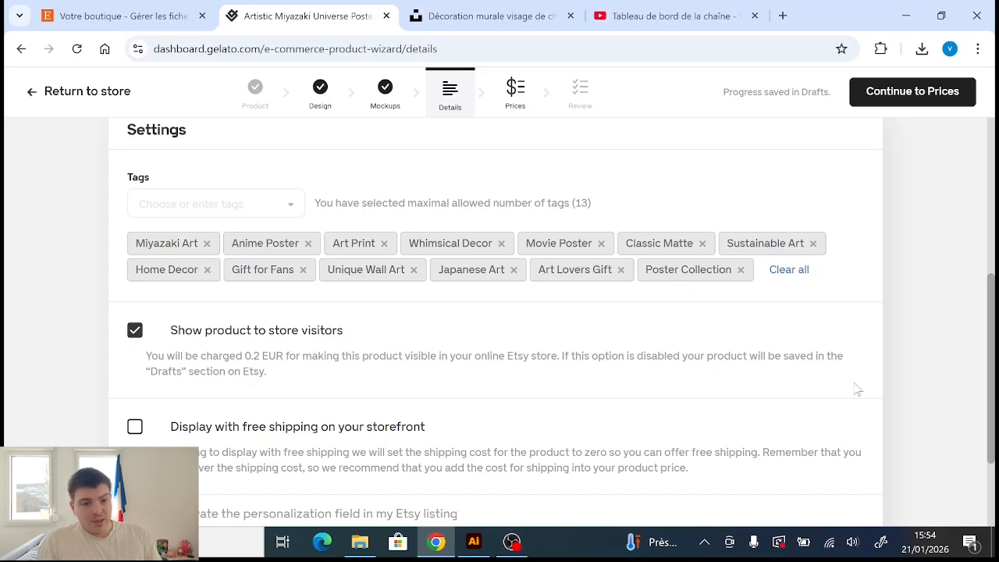
scroll(856, 388, down, 1)
scroll(858, 390, down, 1)
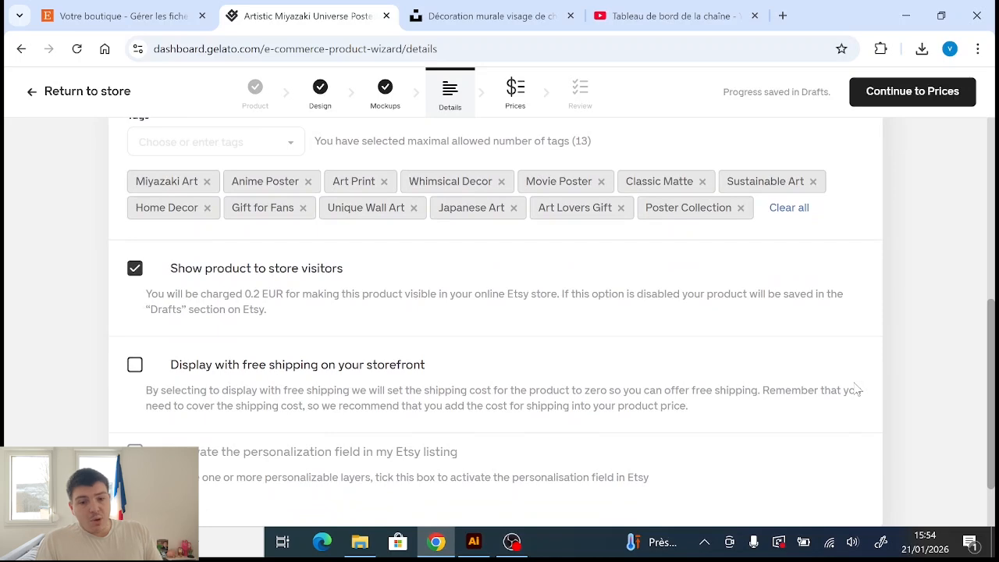
scroll(994, 383, up, 4)
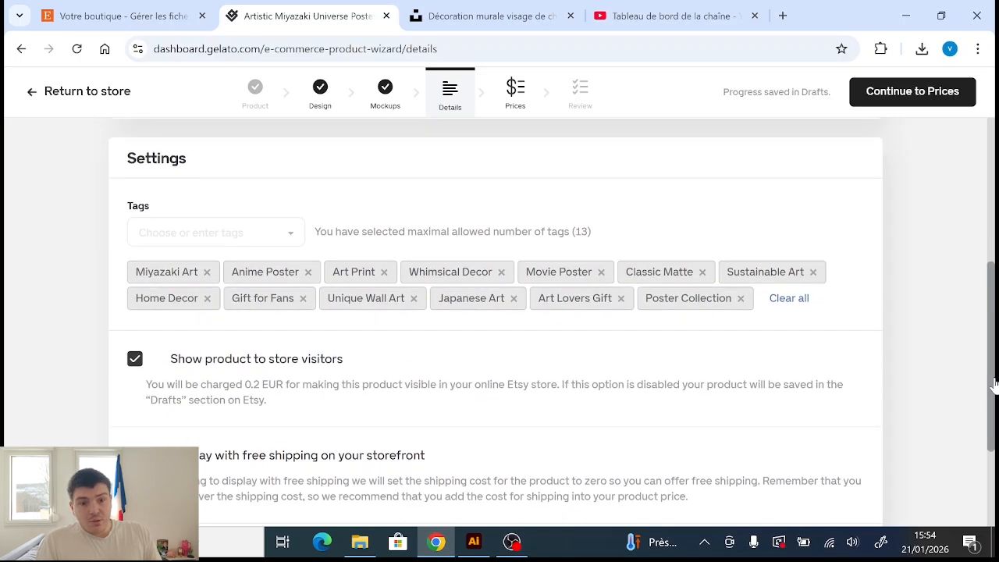
scroll(995, 382, up, 3)
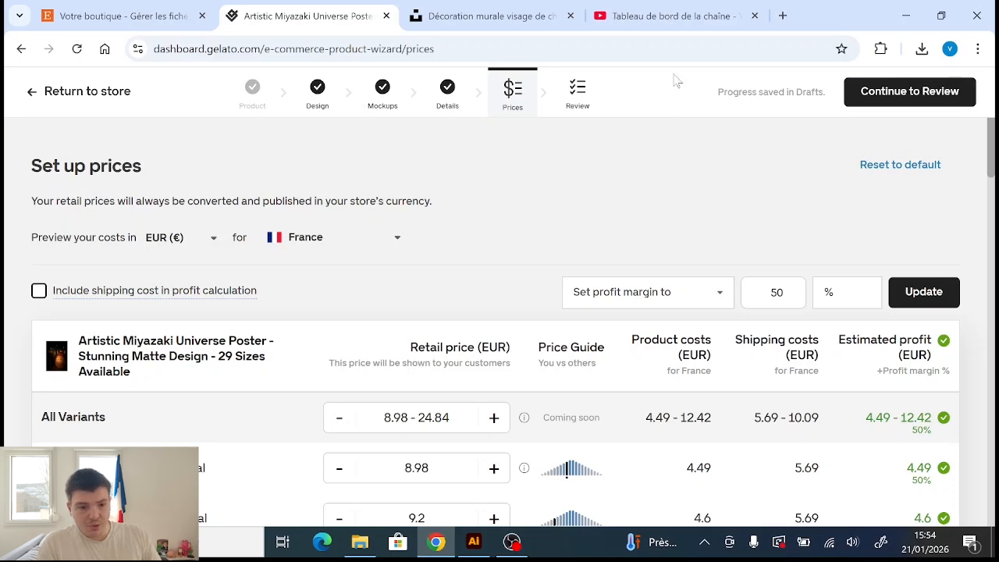
Set the retail price of the 20x50 cm vertical variant to 13.99 EUR
scroll(570, 239, down, 2)
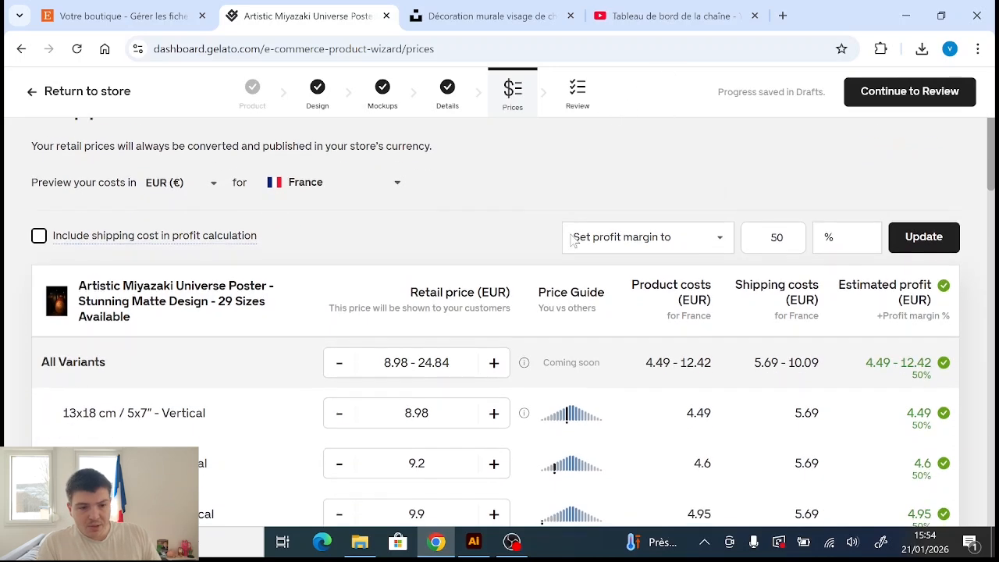
scroll(570, 239, down, 2)
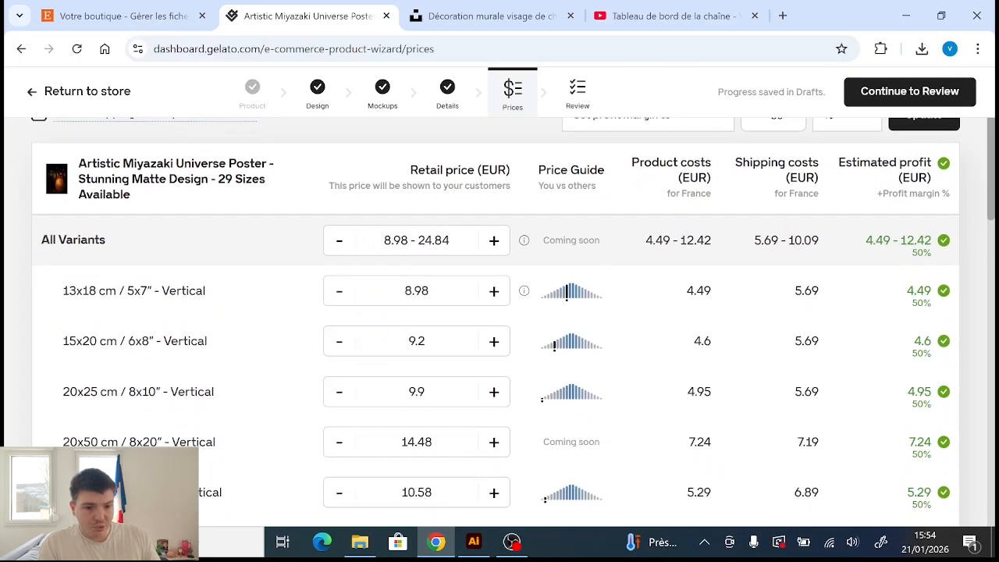
scroll(435, 317, down, 1)
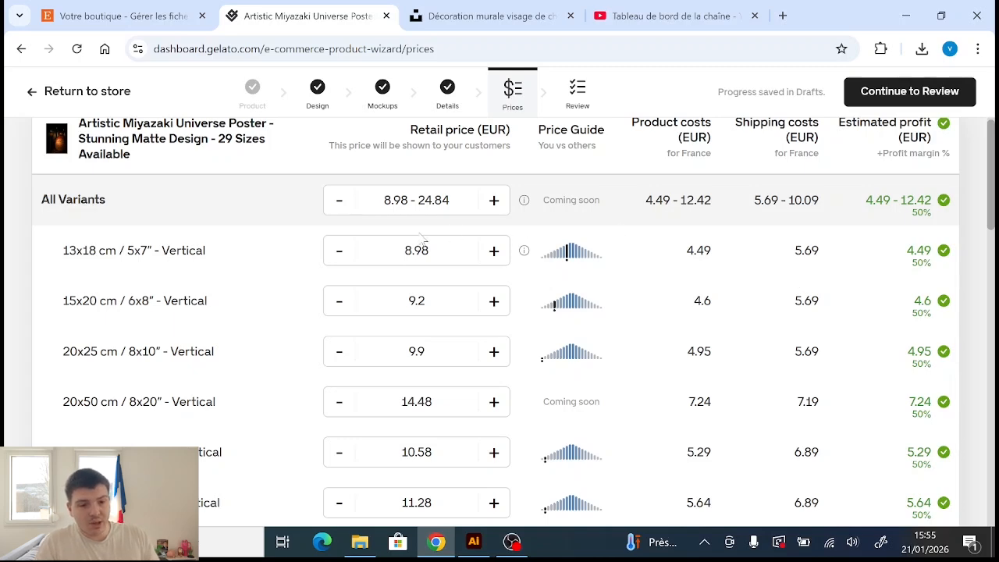
scroll(440, 303, down, 2)
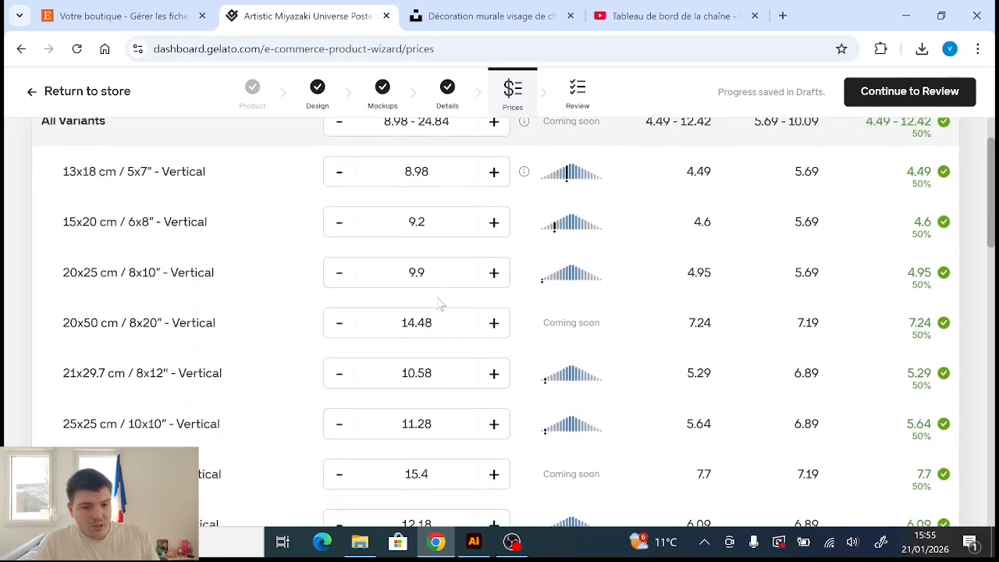
double_click(438, 279)
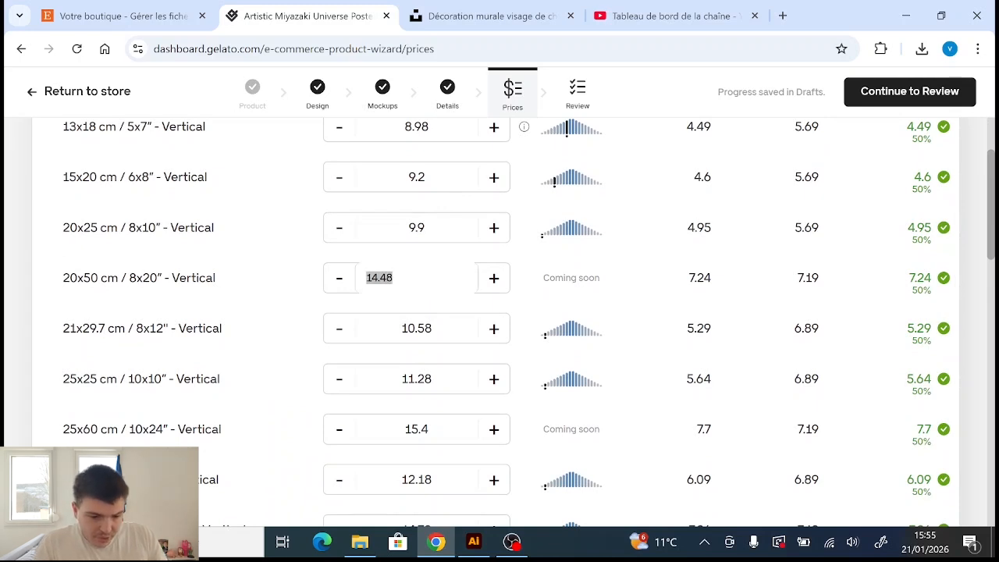
text(13)
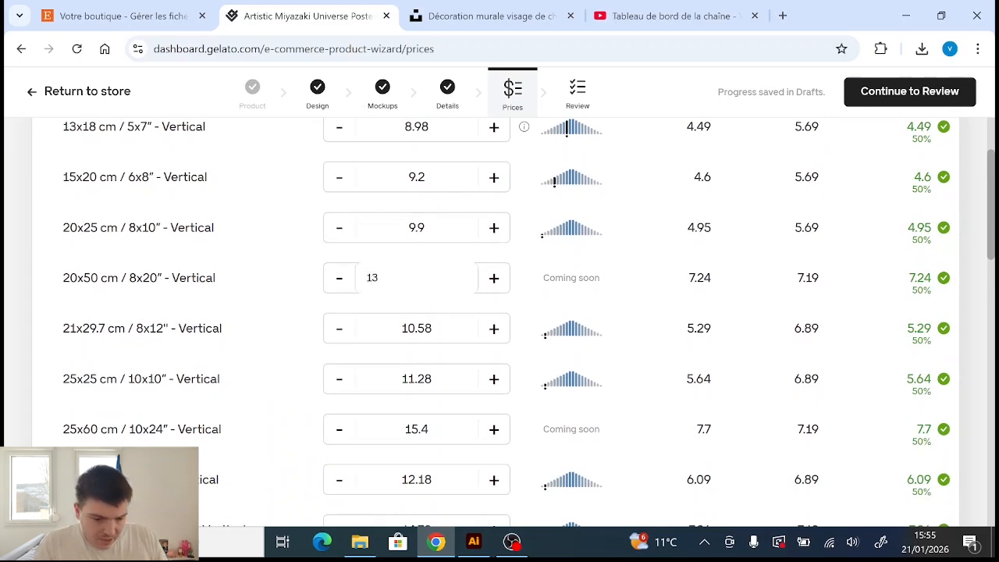
text(.99)
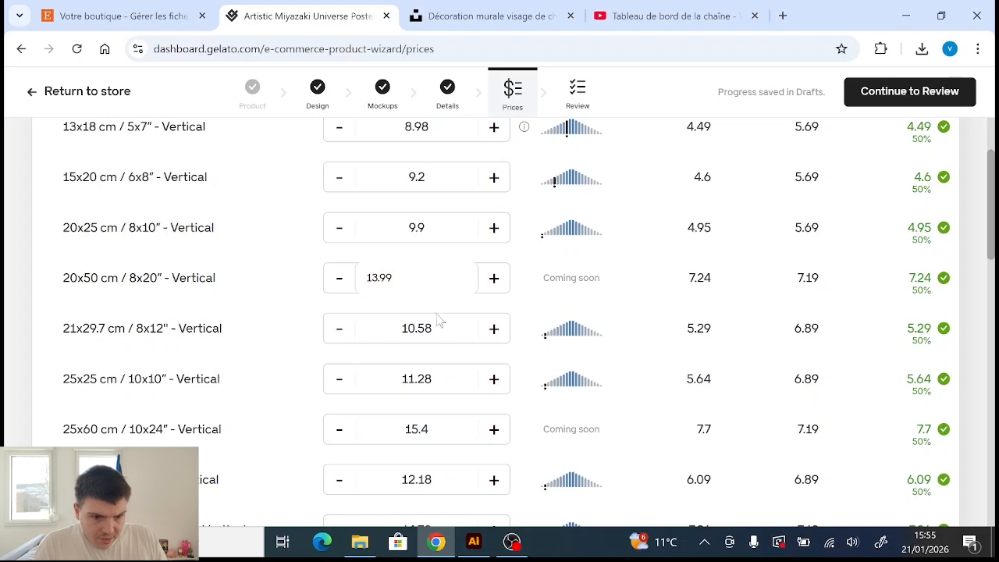
Set the retail prices of the 21x29.7 cm variant to 11.99 EUR and the 25x25 cm variant to 9.99 EUR
click(431, 339)
key(ctrl+a)
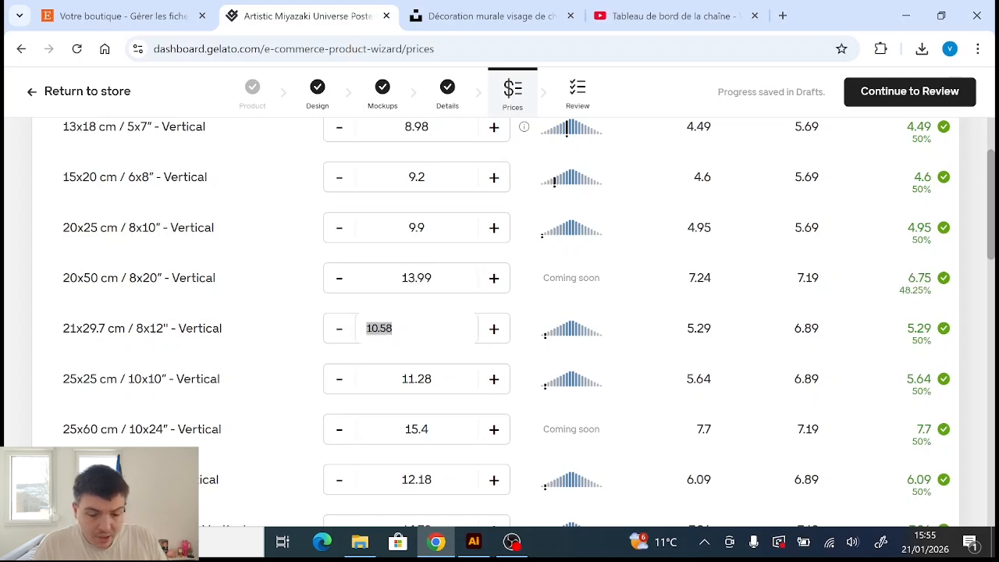
text(11.)
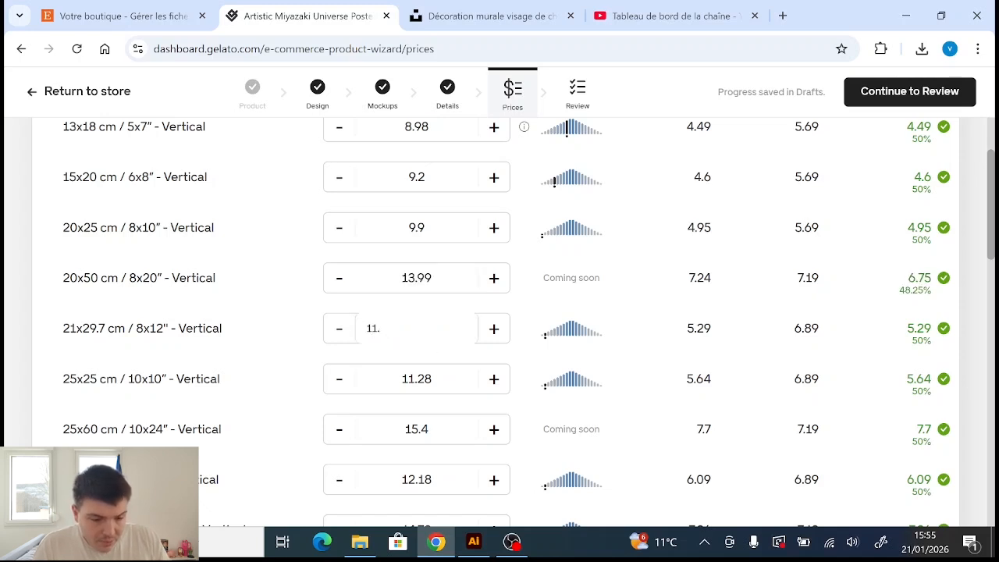
text(99)
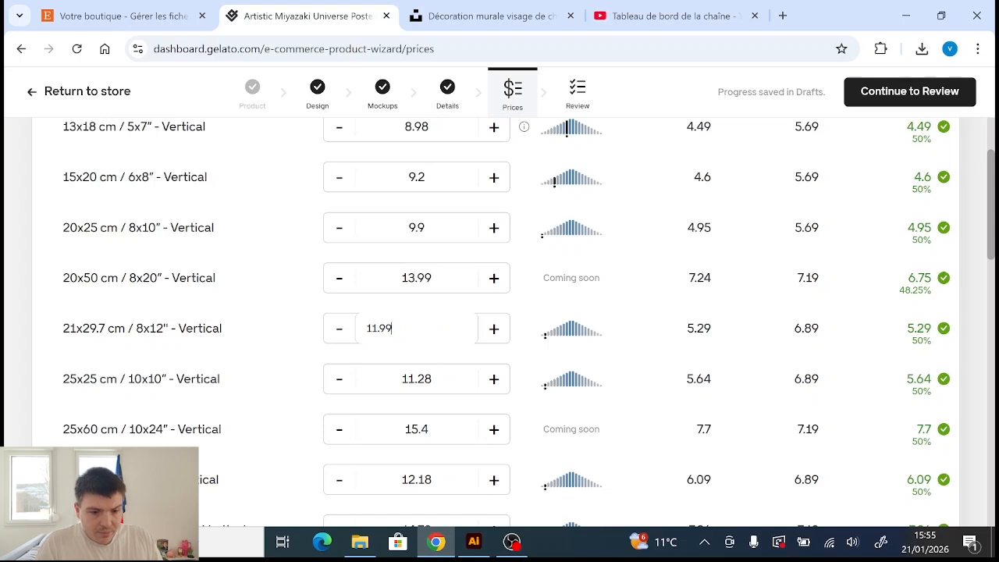
key(Tab)
text(9)
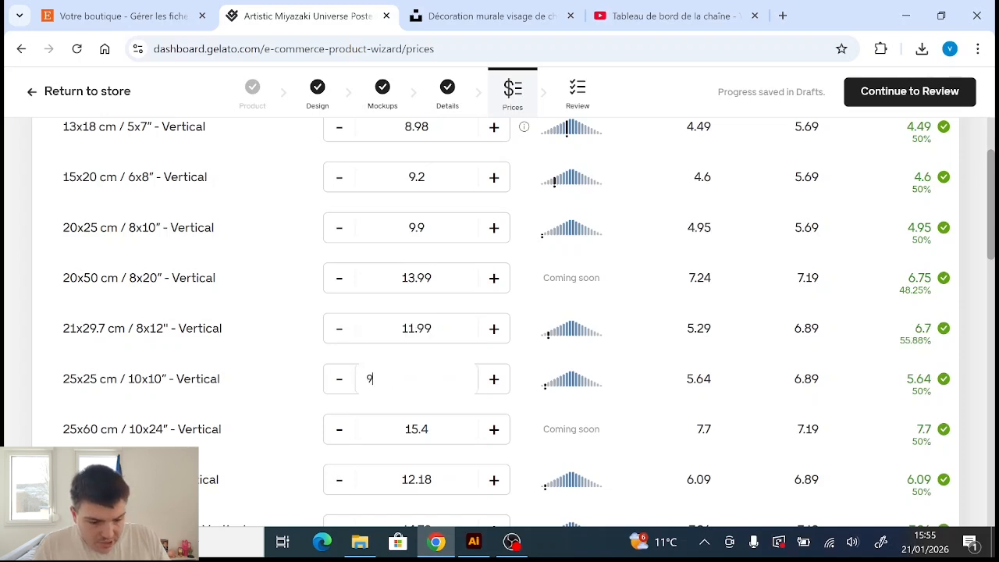
text(.99)
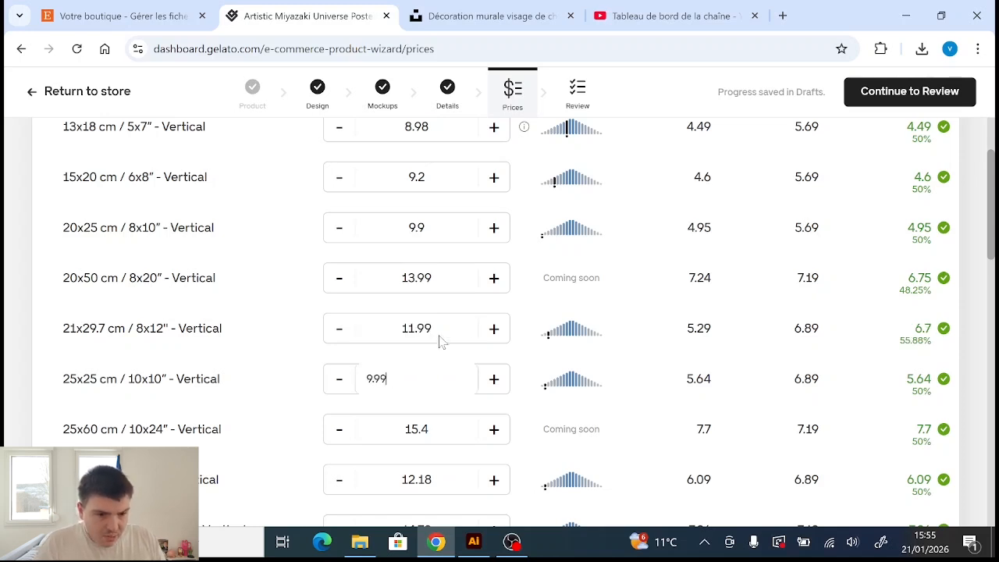
Set the retail price of the 25x60 cm vertical variant to 13.99 EUR
click(438, 429)
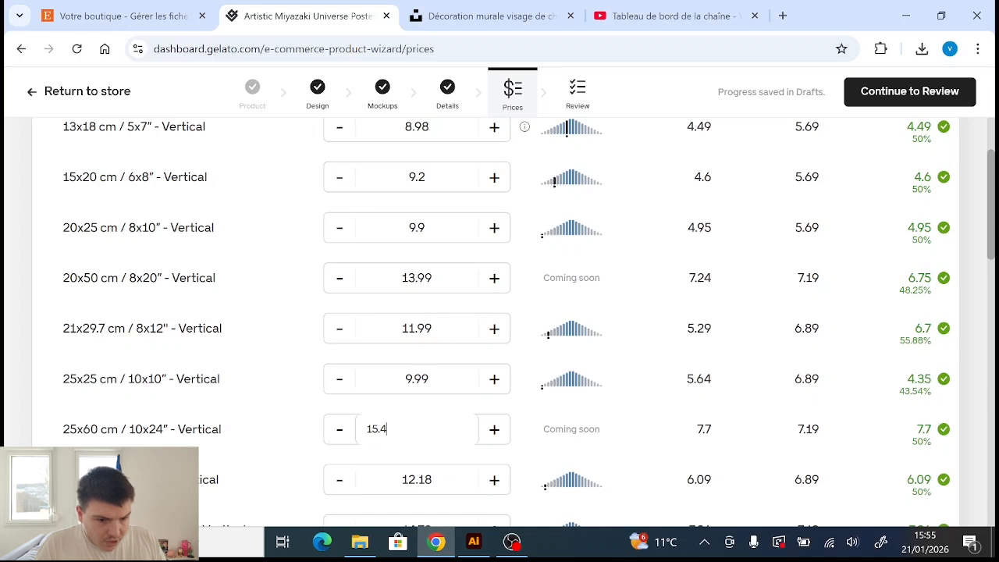
key(ctrl+a)
text(13)
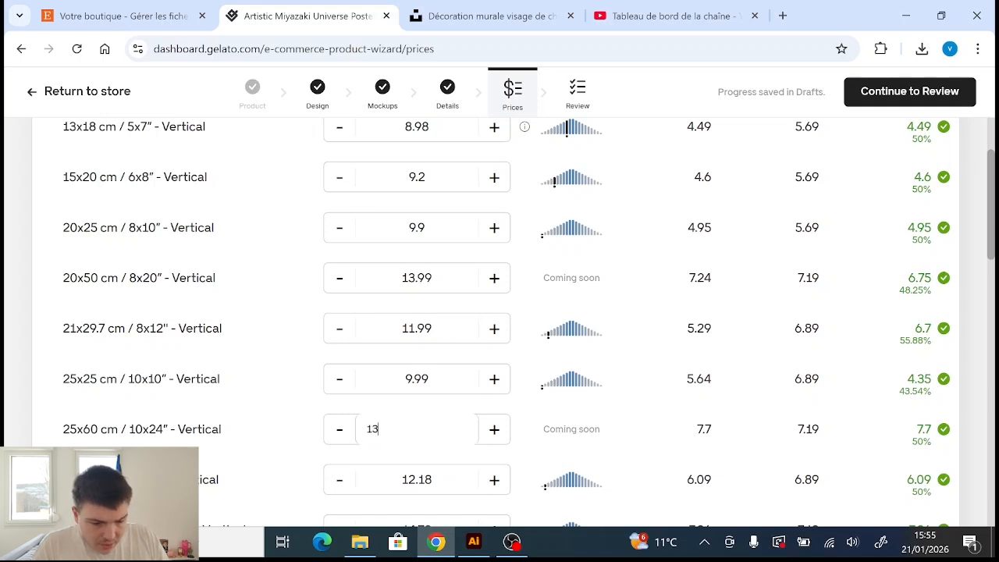
text(.99)
Set the retail price of the 27x35 cm vertical variant to 13.99 EUR
click(442, 489)
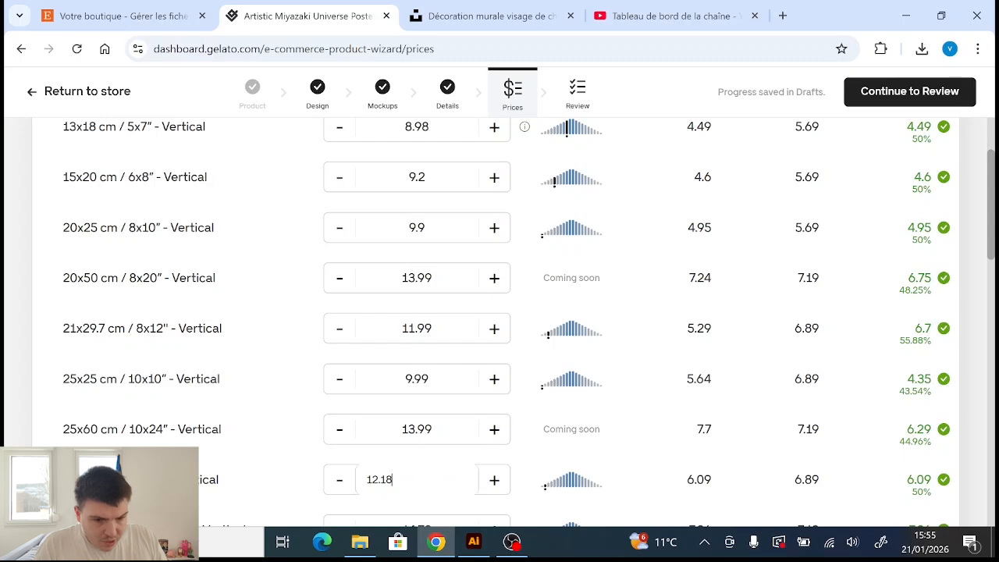
right_click(442, 489)
click(427, 489)
double_click(428, 489)
text(1)
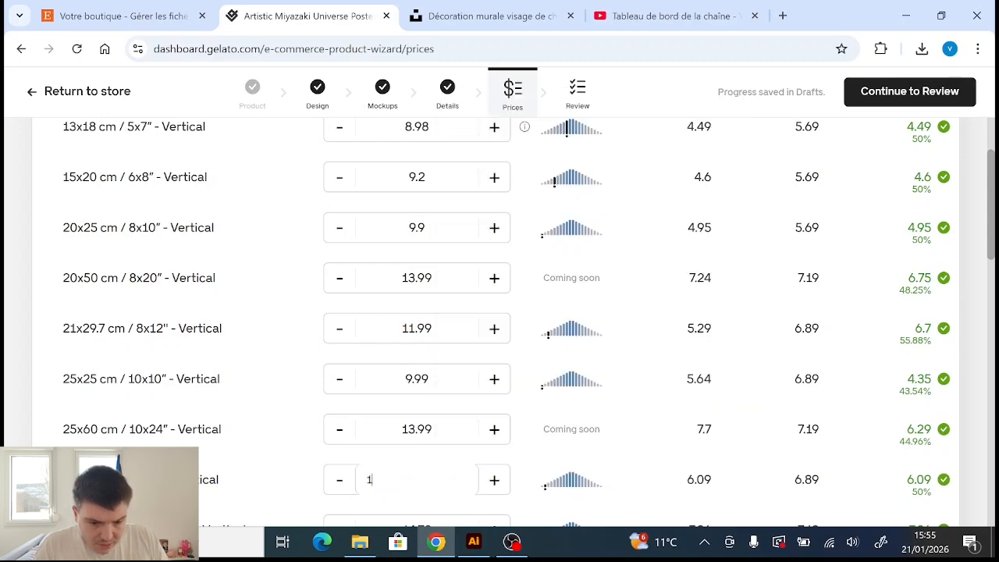
text(3.99)
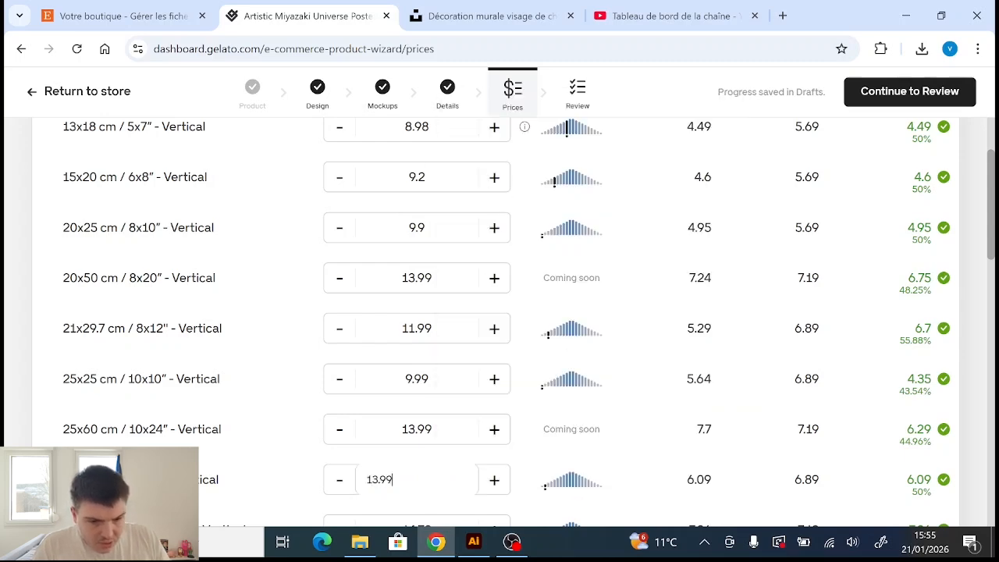
Set the retail prices of the 28x43 cm XL and A3 vertical variants to 13.99 EUR each
scroll(426, 492, down, 4)
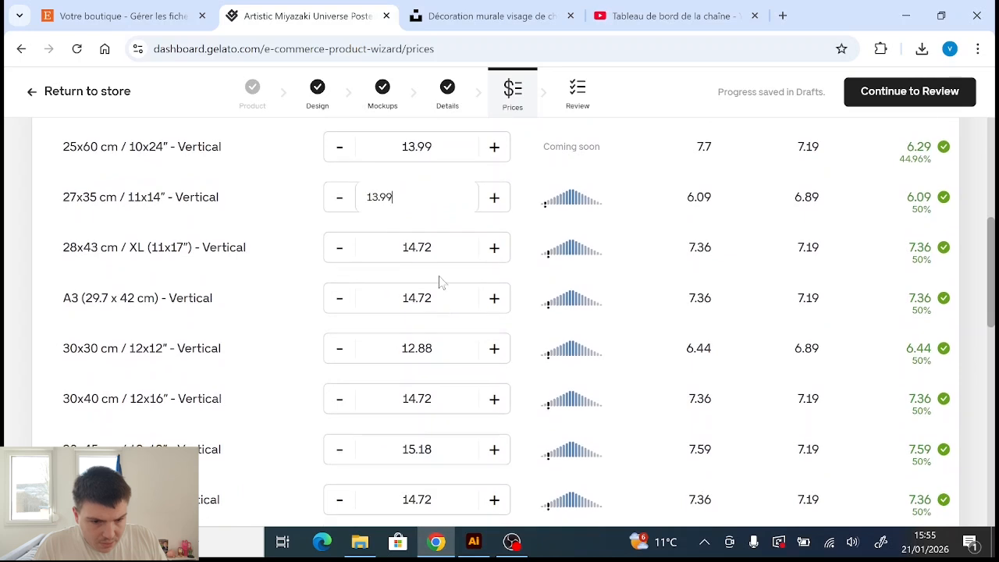
double_click(434, 248)
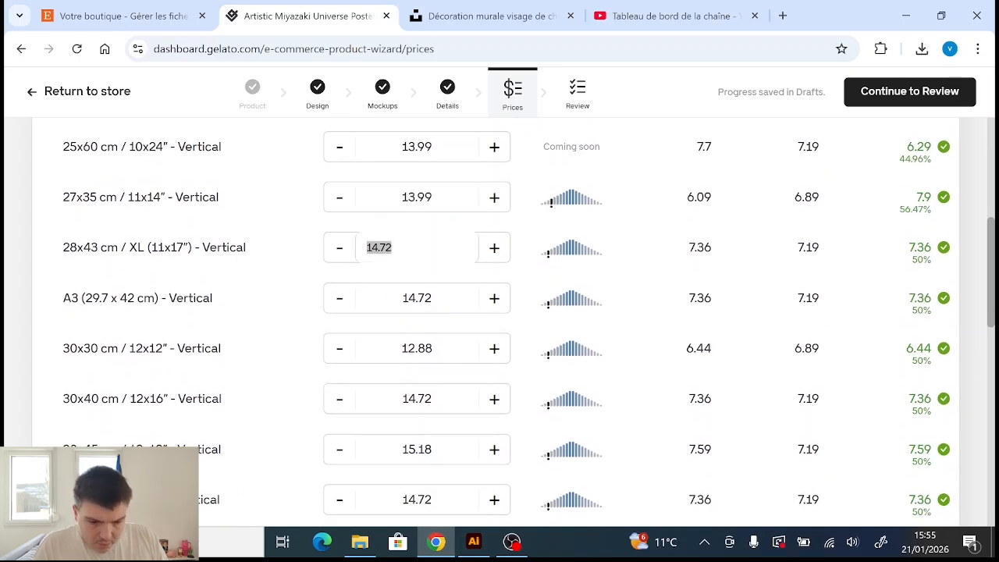
text(13.99)
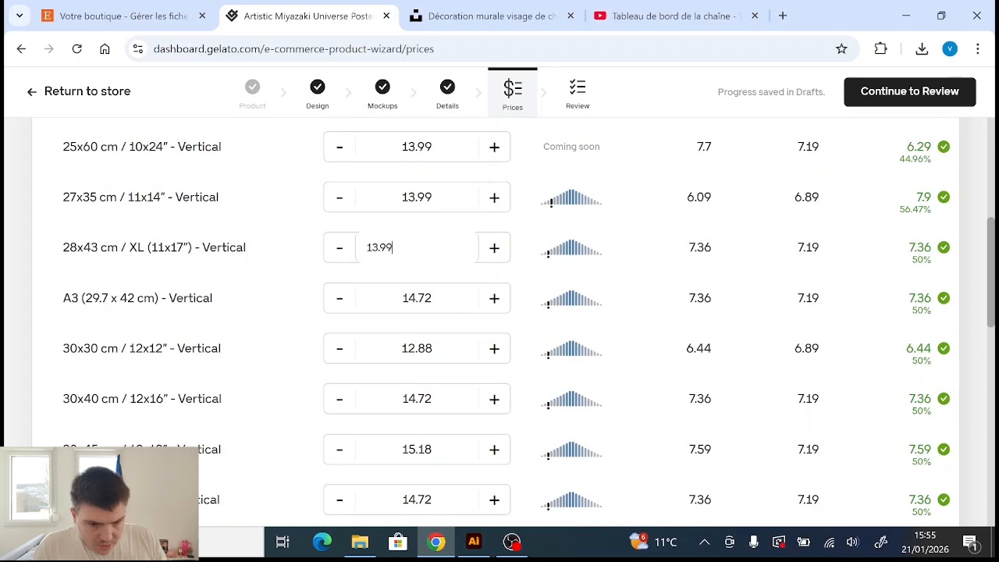
double_click(438, 299)
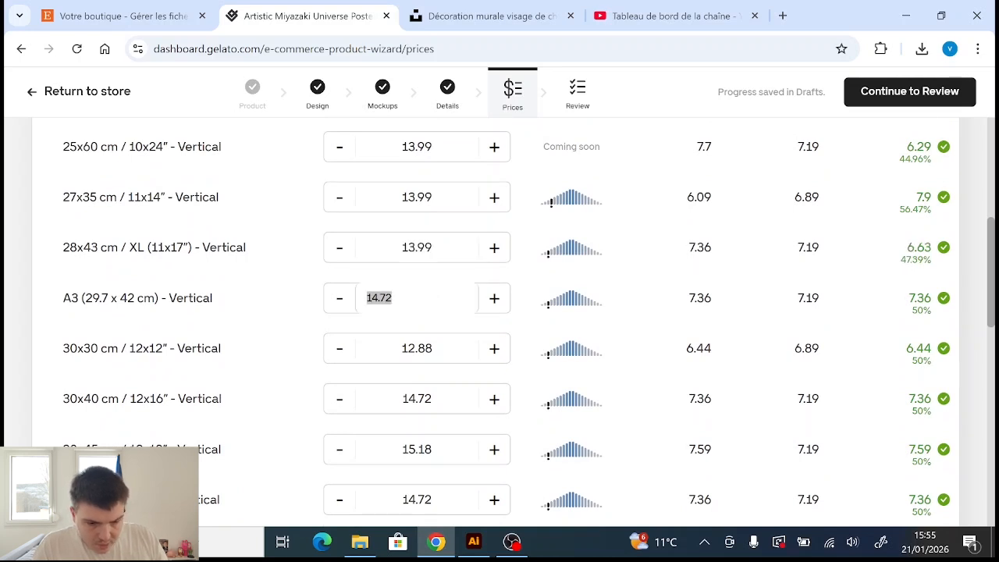
text(13.99)
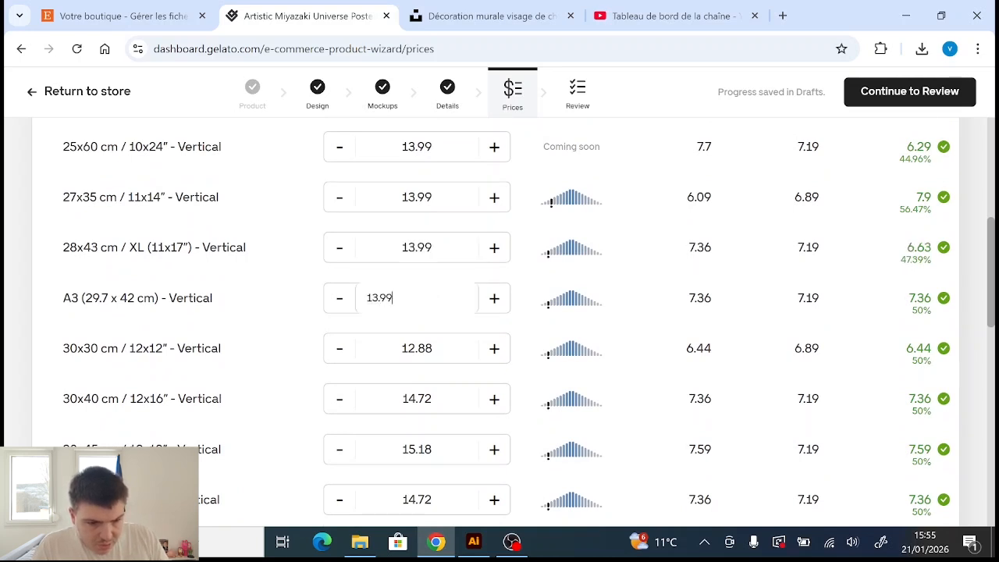
Set the retail prices of the 30x30 cm and 30x40 cm vertical variants to 13.99 EUR each
double_click(429, 348)
text(1)
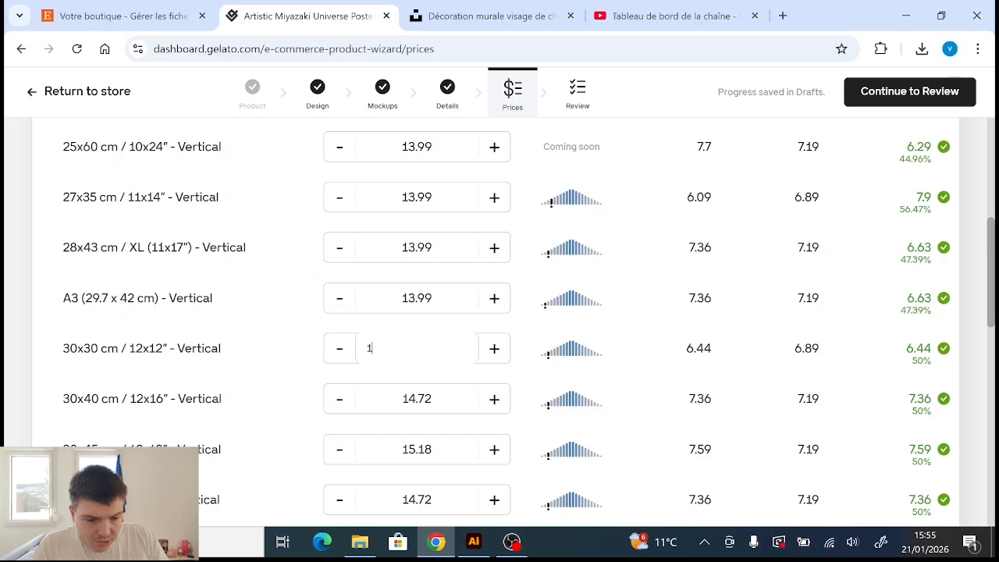
text(3.99)
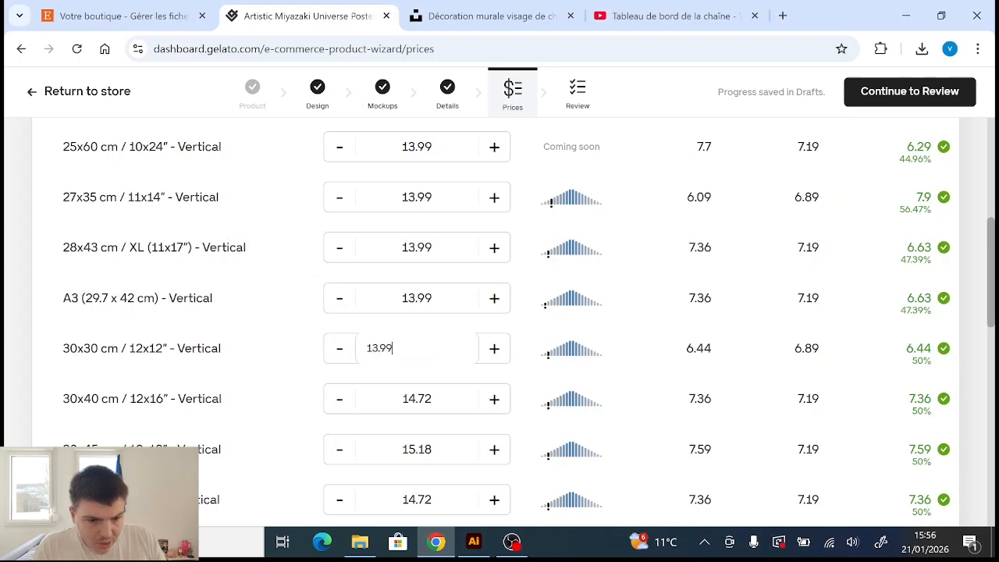
double_click(428, 399)
text(13)
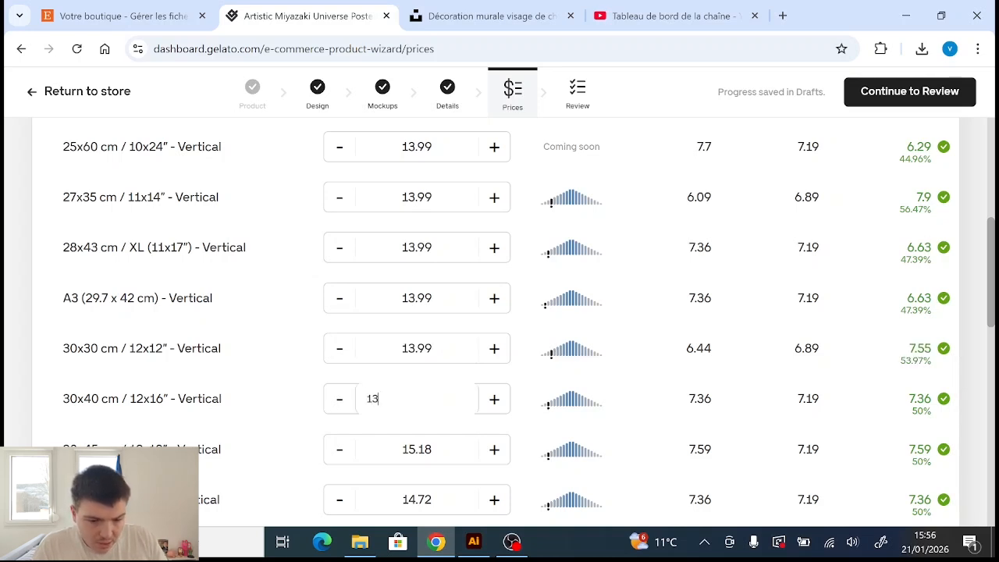
text(.99)
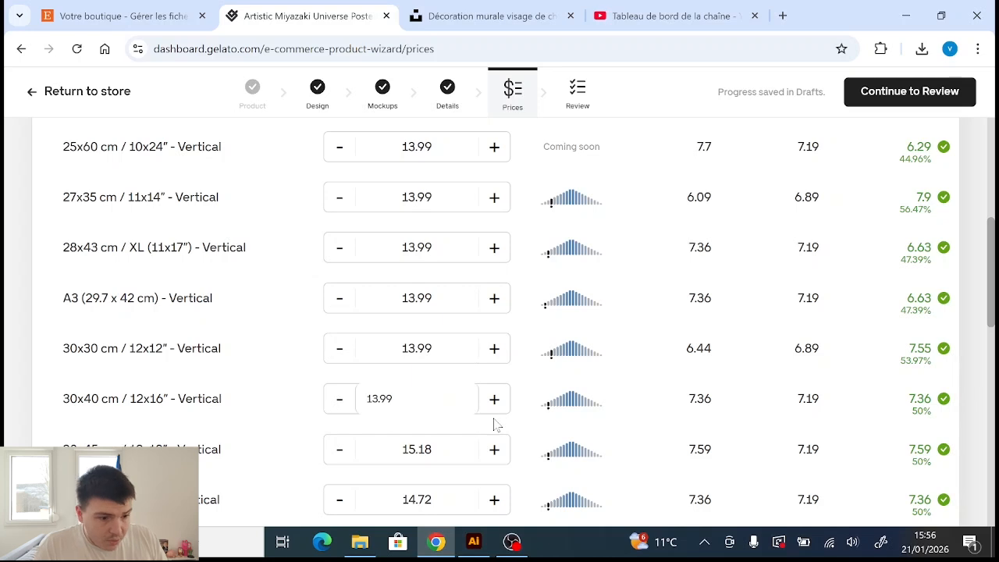
Set the retail prices of the 30x45 cm and 35x35 cm vertical variants to 13.99 EUR each
double_click(436, 449)
text(1)
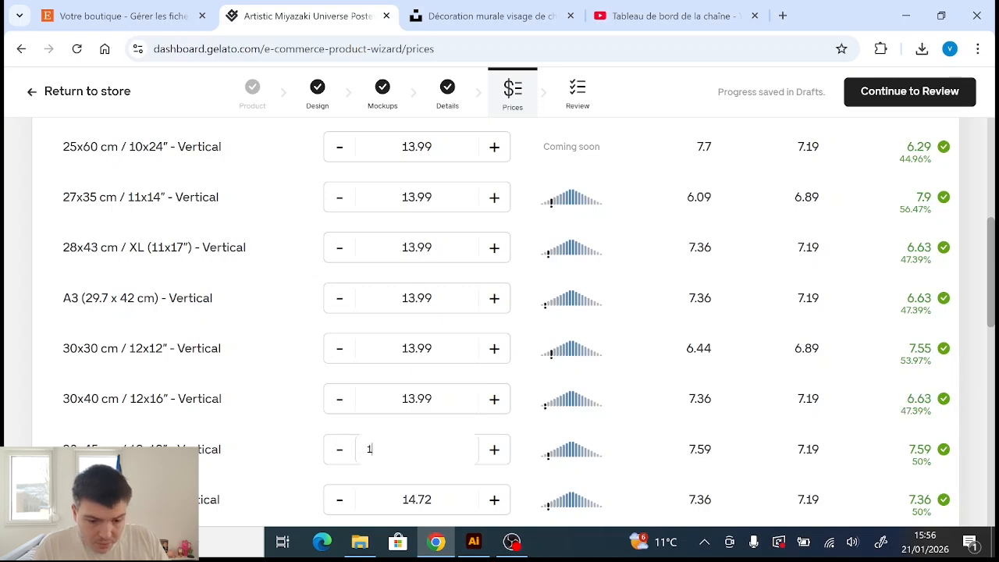
text(3.99)
scroll(437, 449, down, 1)
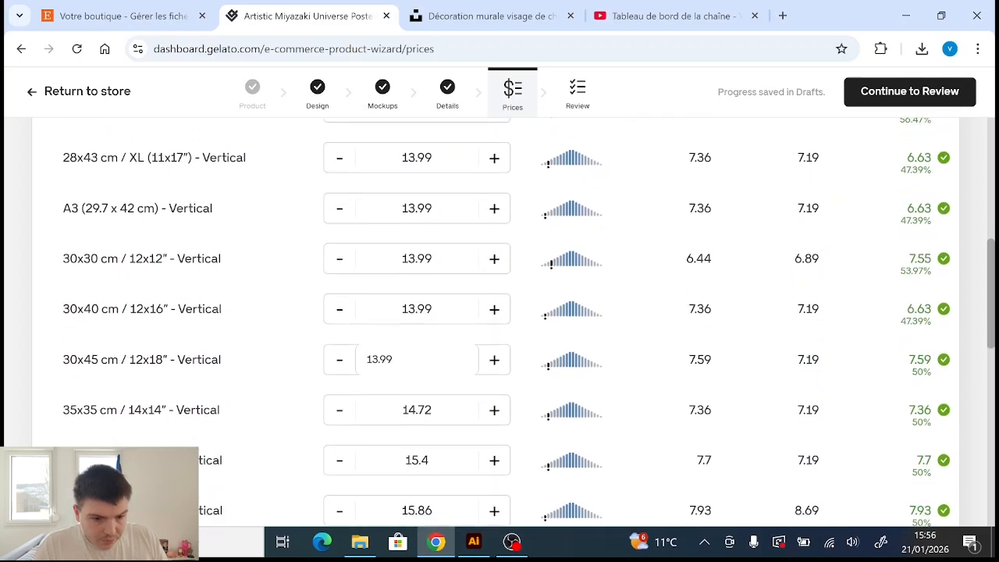
double_click(421, 399)
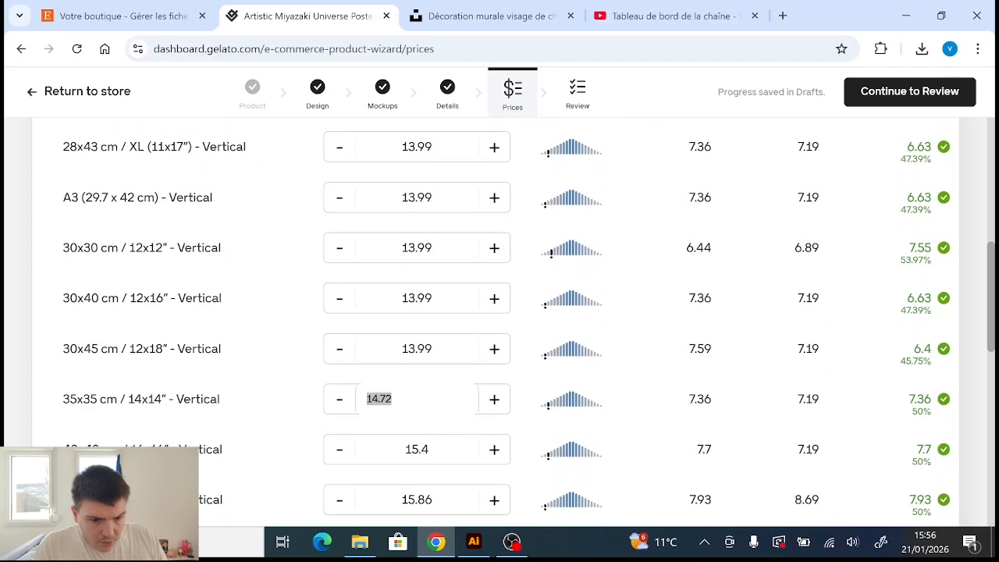
text(13.99)
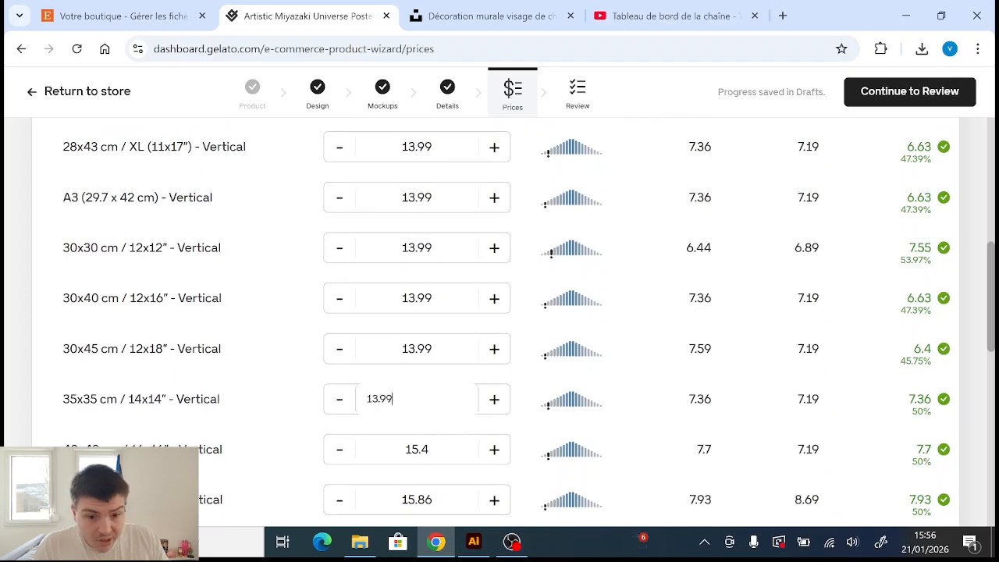
Set the retail price of the 40x40 cm vertical variant to 13.99 EUR
scroll(444, 382, down, 1)
double_click(446, 380)
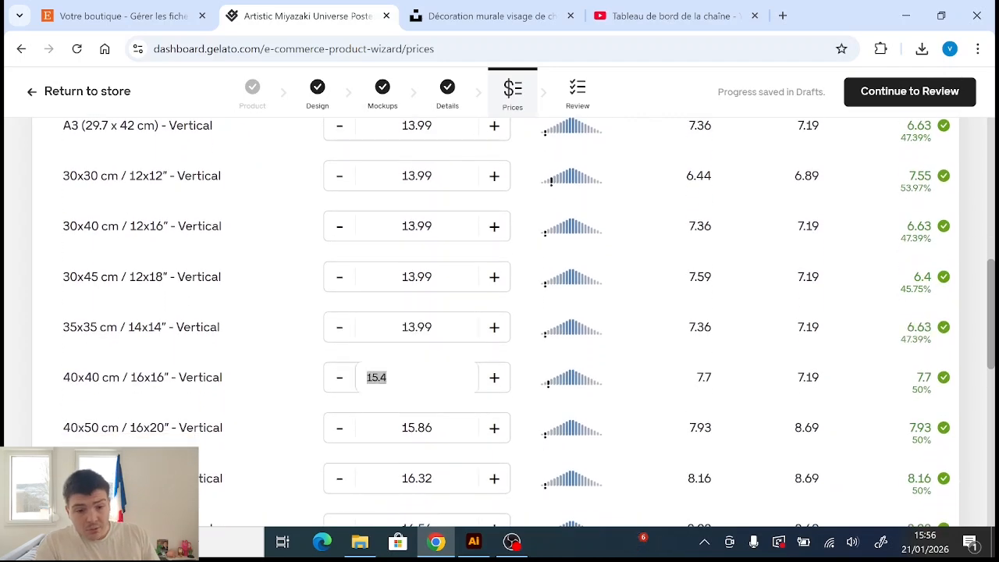
text(13.)
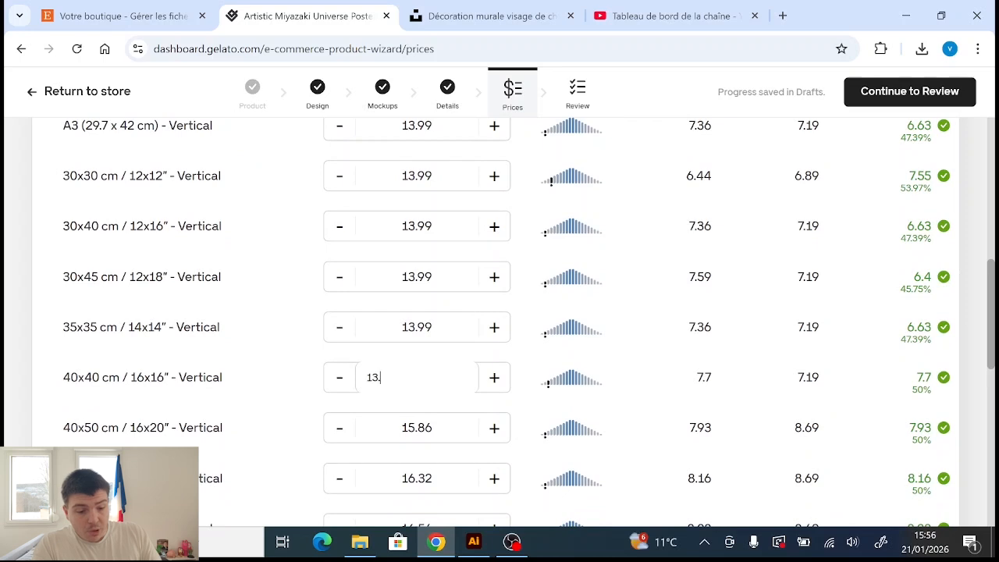
text(99)
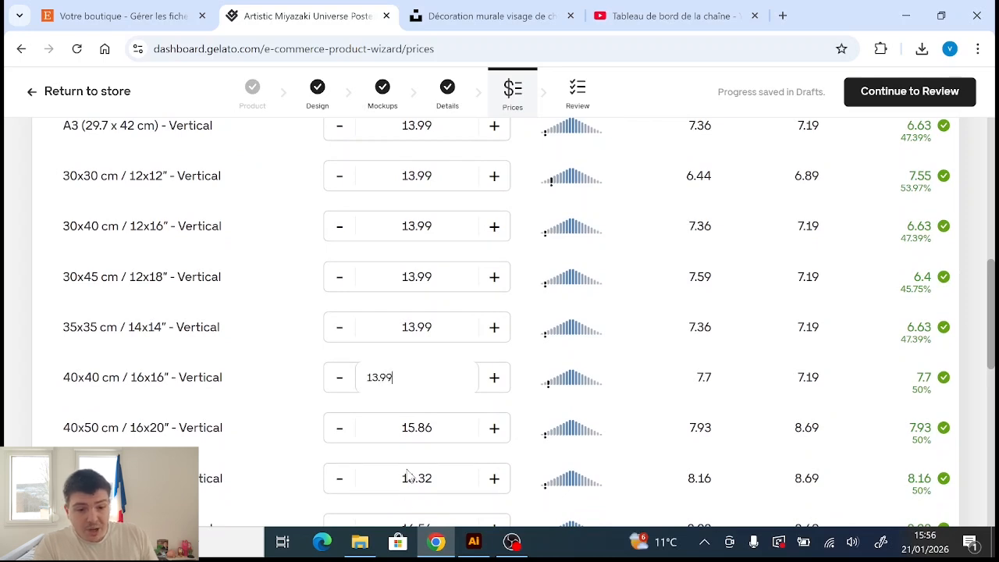
Set the retail prices of the 40x50 cm and 40x60 cm vertical variants to 14.99 EUR each
key(Tab)
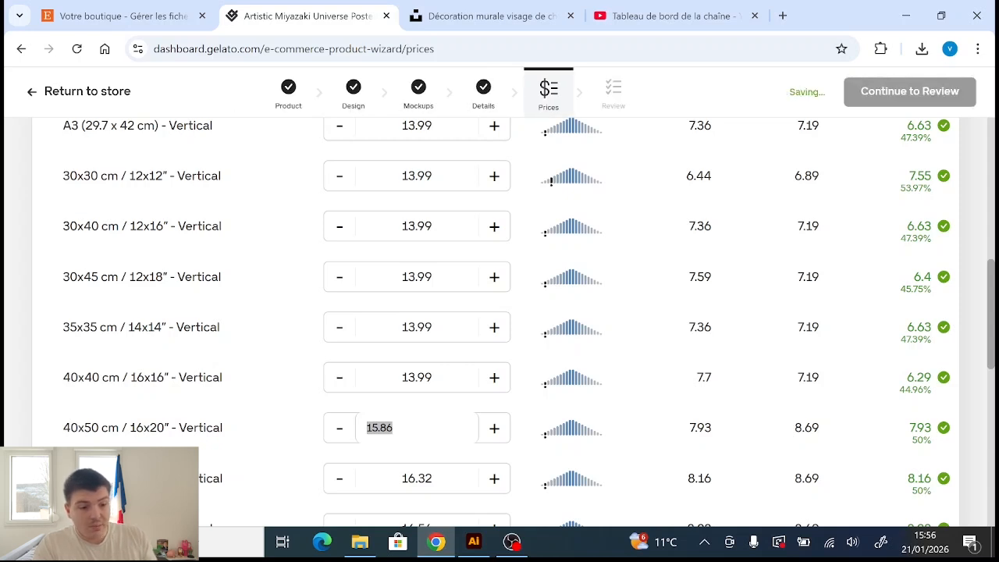
text(14.)
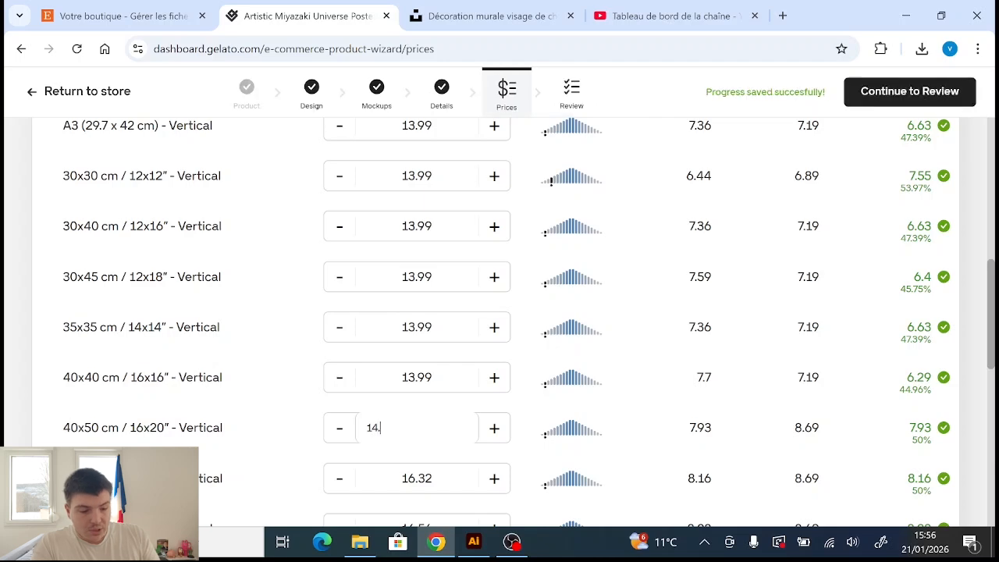
text(99)
scroll(500, 313, down, 1)
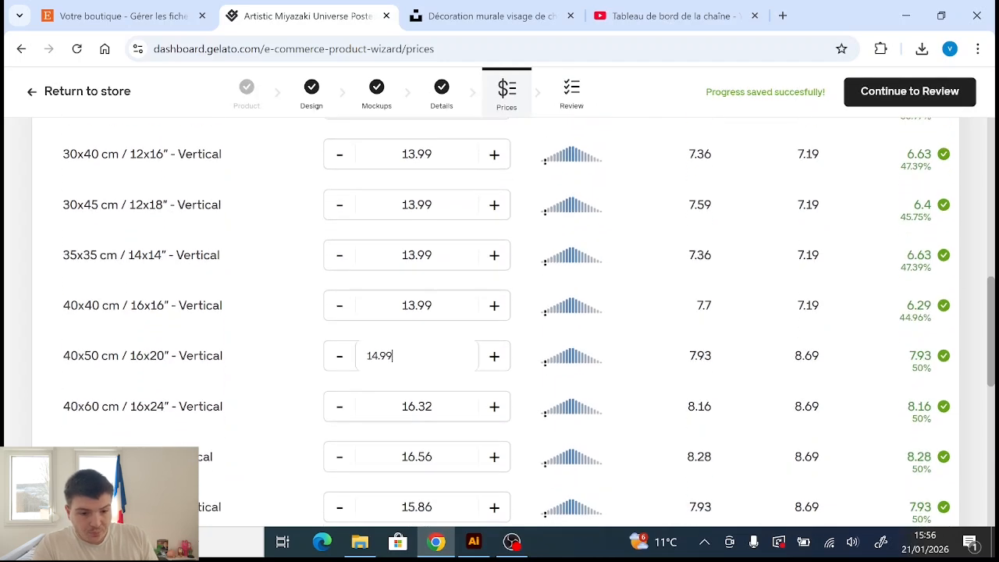
click(416, 406)
text(1)
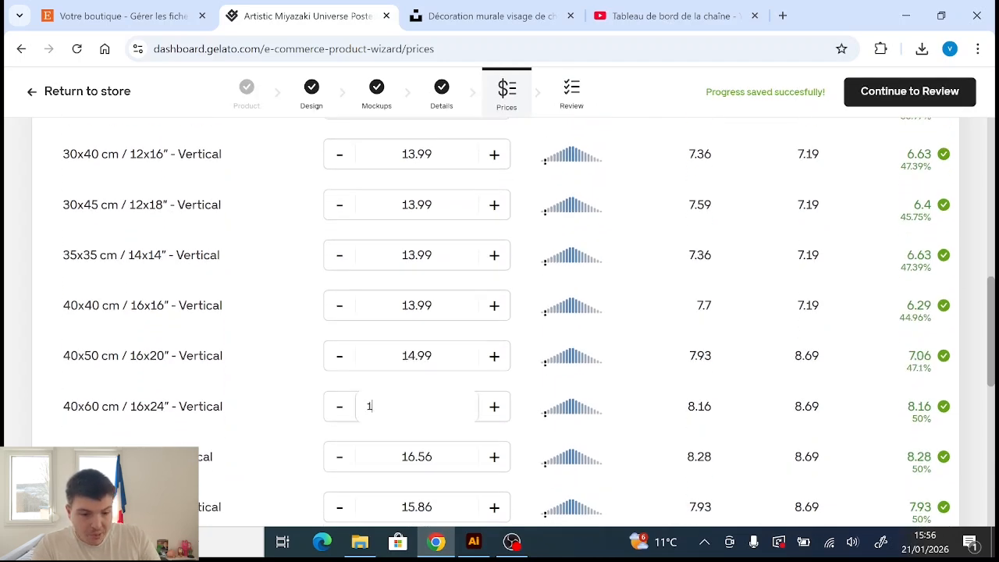
text(4.99)
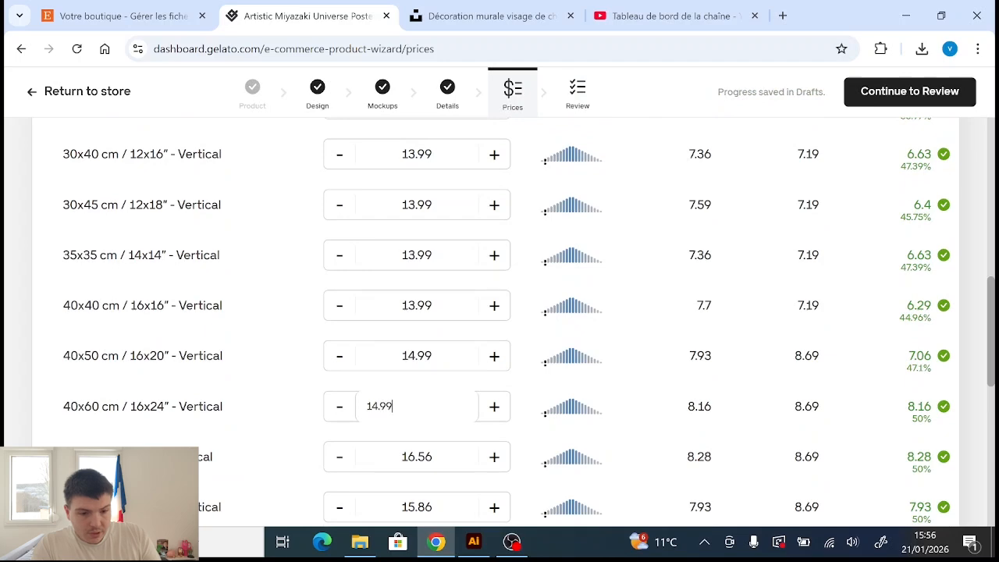
Set the retail prices of the A2 and 45x45 cm vertical variants to 14.99 EUR each
scroll(441, 464, down, 1)
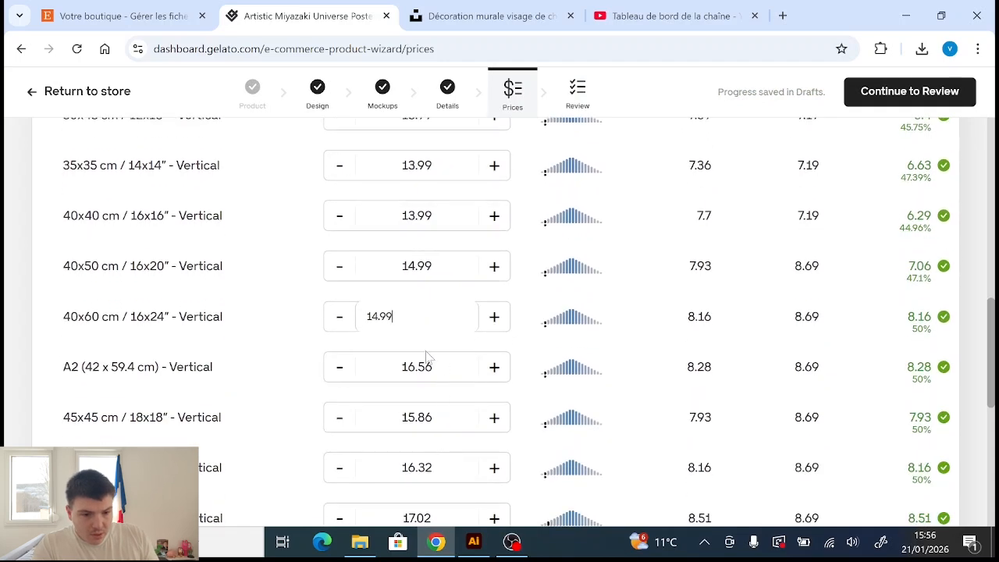
click(421, 363)
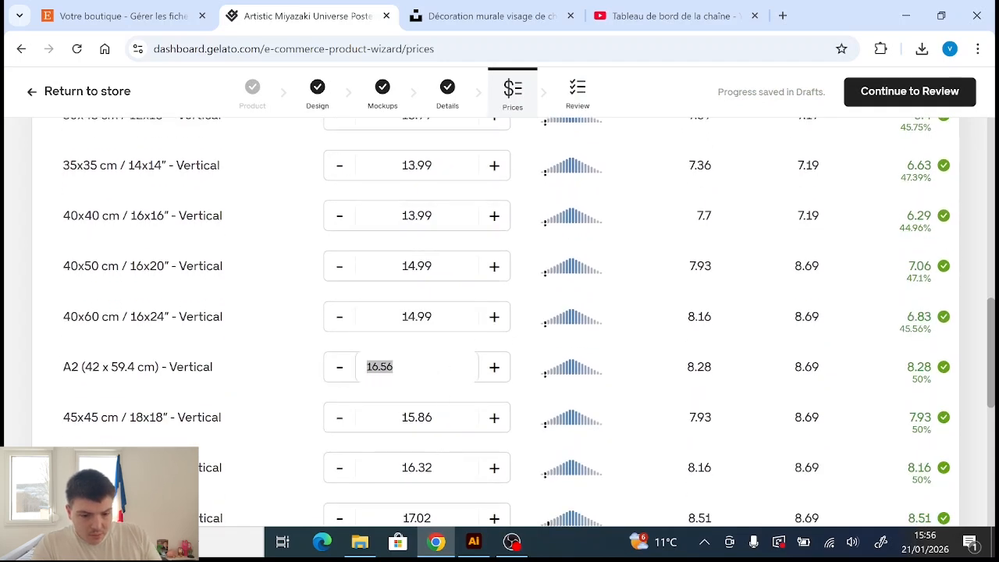
text(14.99)
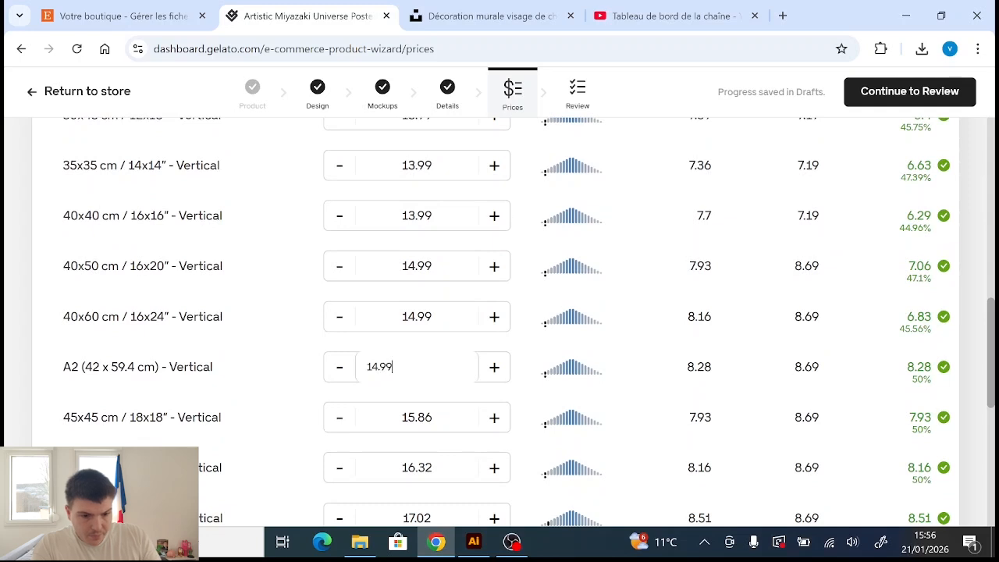
key(Tab)
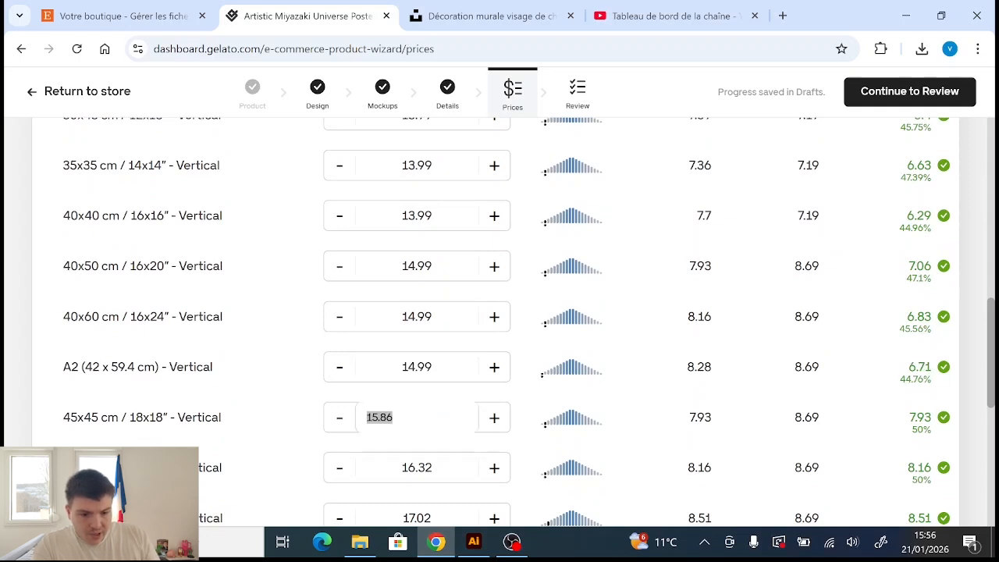
text(14.99)
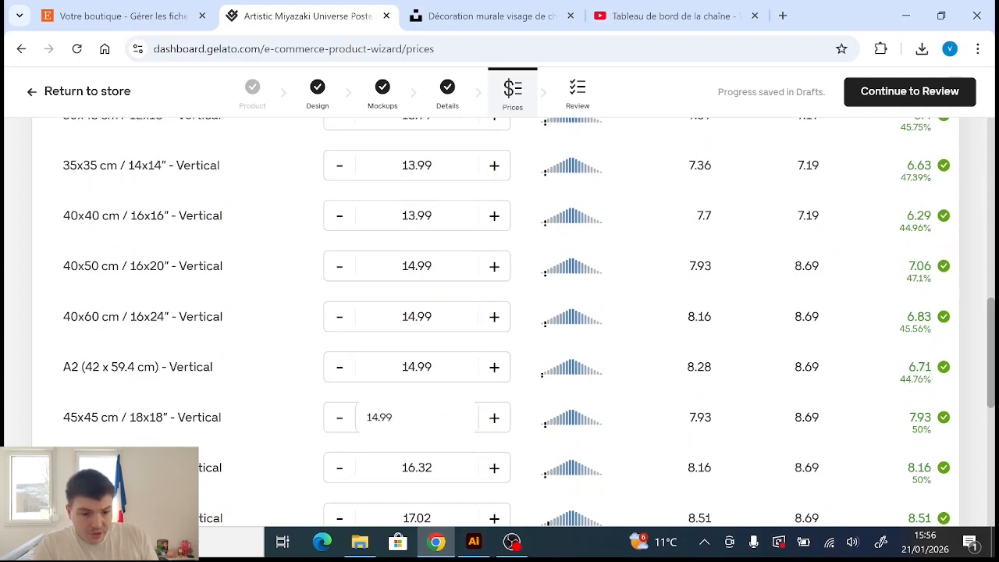
Set the retail prices of the 45x60 cm and 50x50 cm vertical variants to 14.99 EUR each
key(Tab)
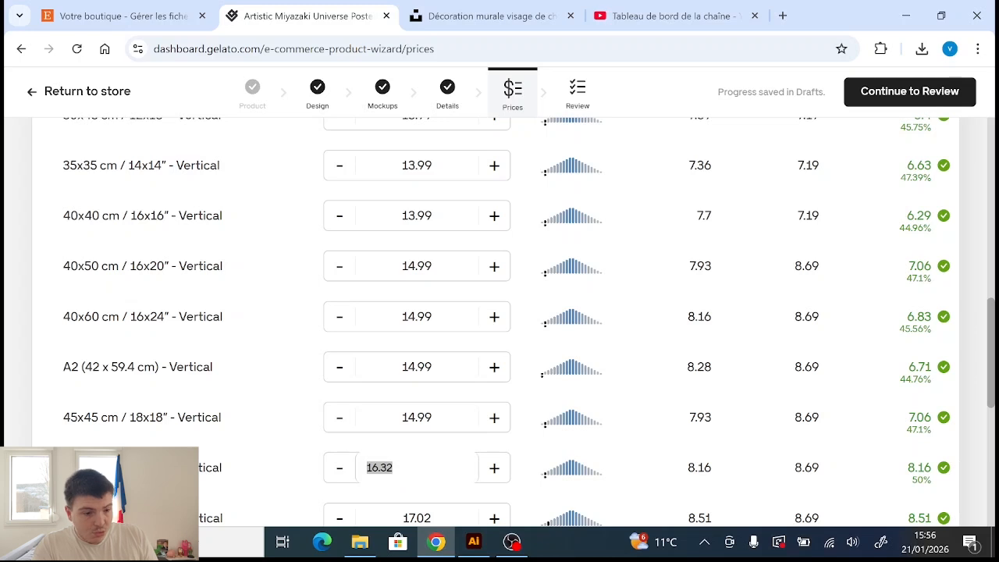
text(1)
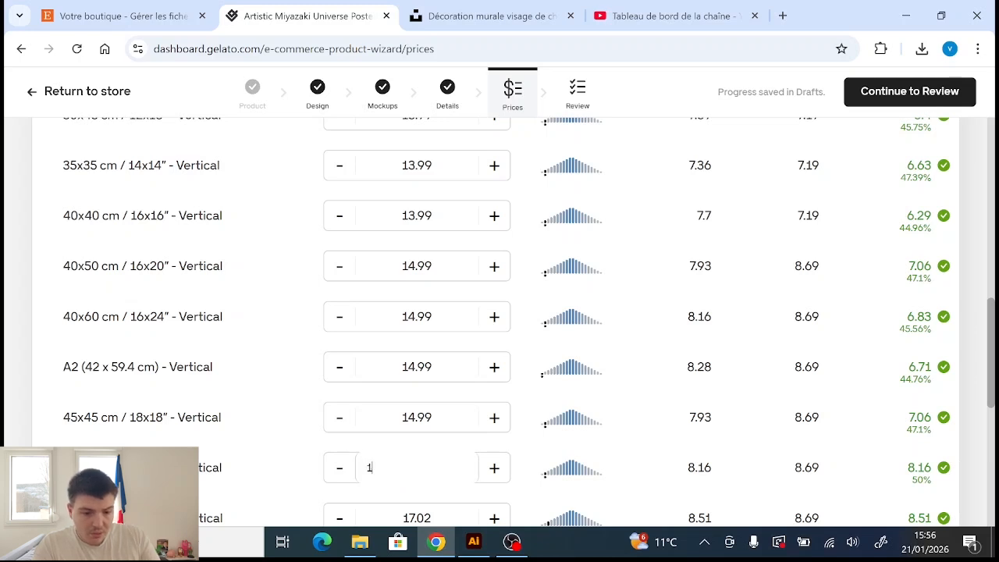
text(4.9)
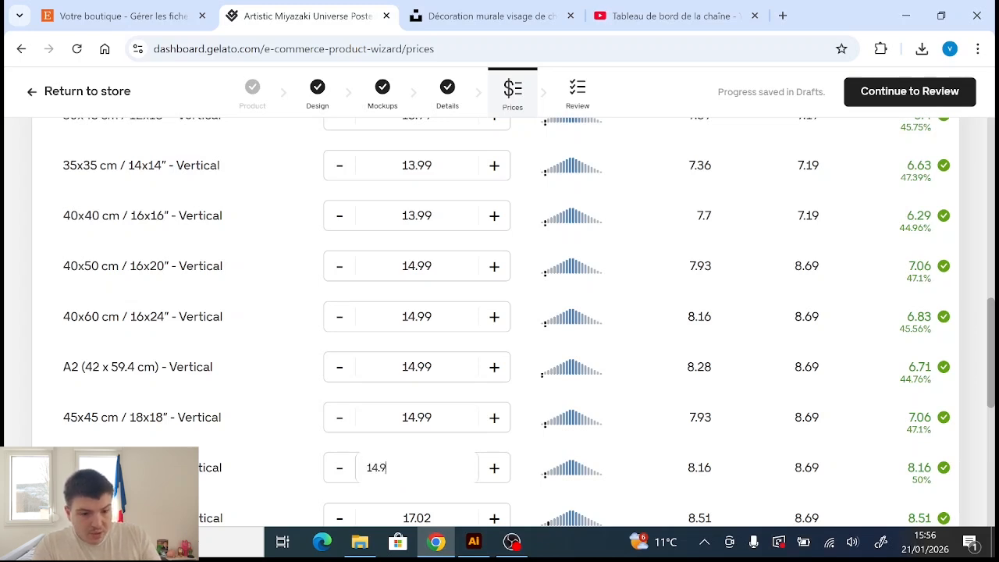
text(9)
scroll(438, 435, down, 1)
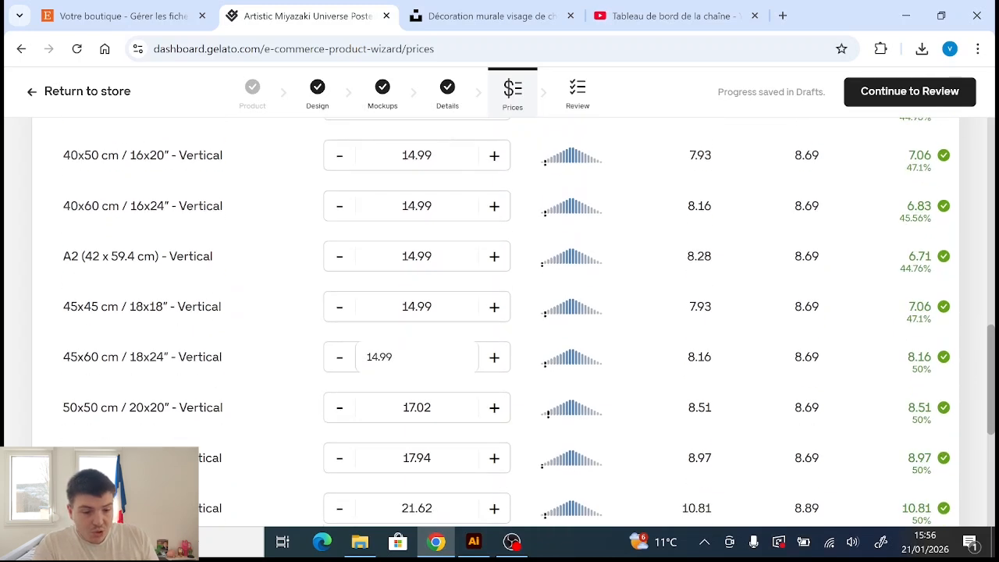
click(418, 403)
text(1)
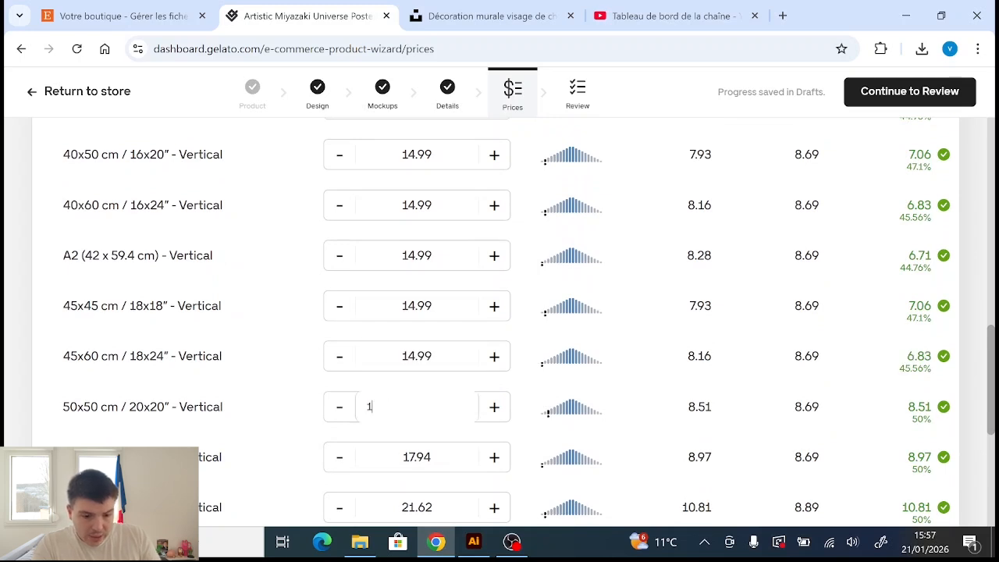
text(4.99)
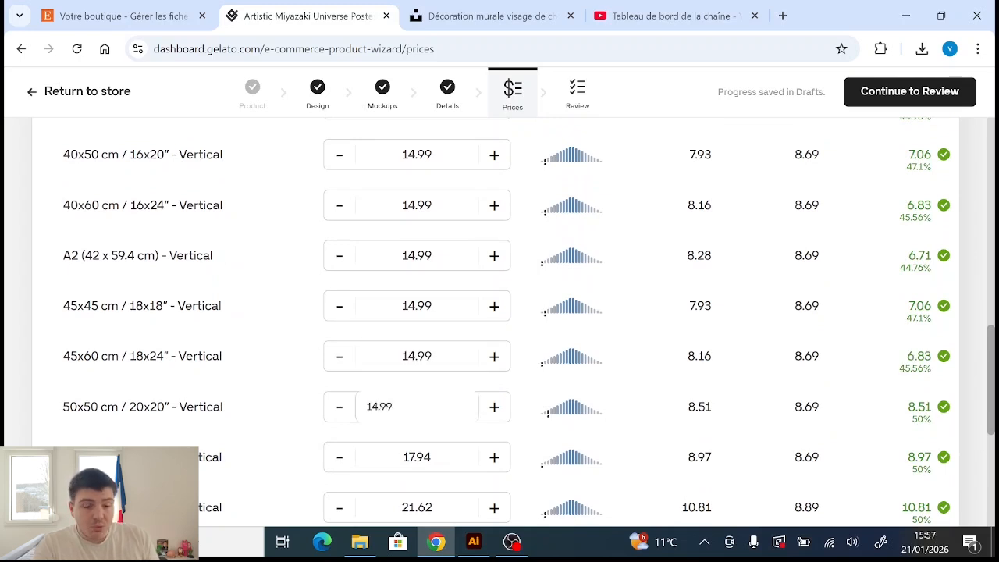
Set the retail prices of the 50x70 cm and A1 vertical variants to 16.99 EUR each
scroll(343, 486, down, 1)
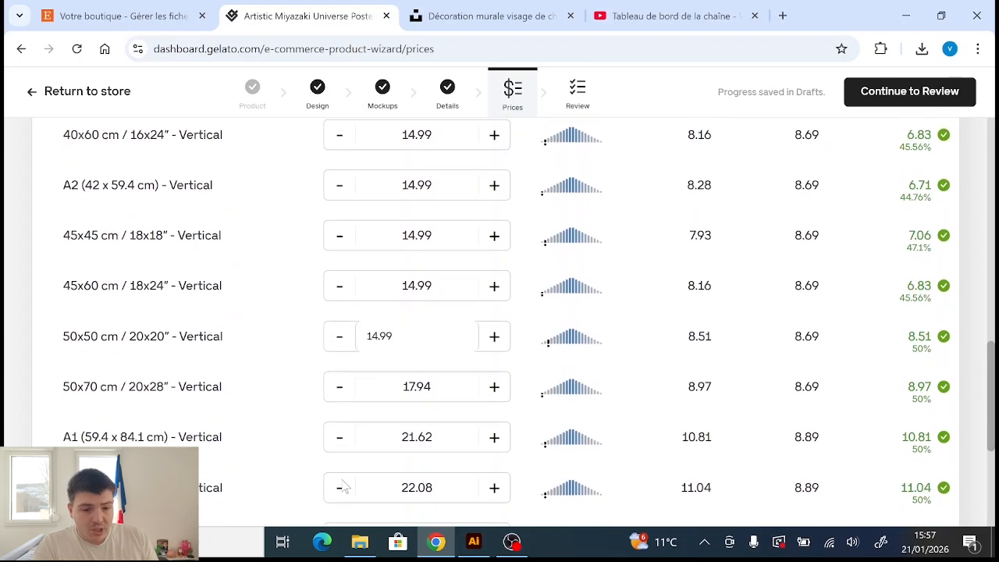
click(434, 385)
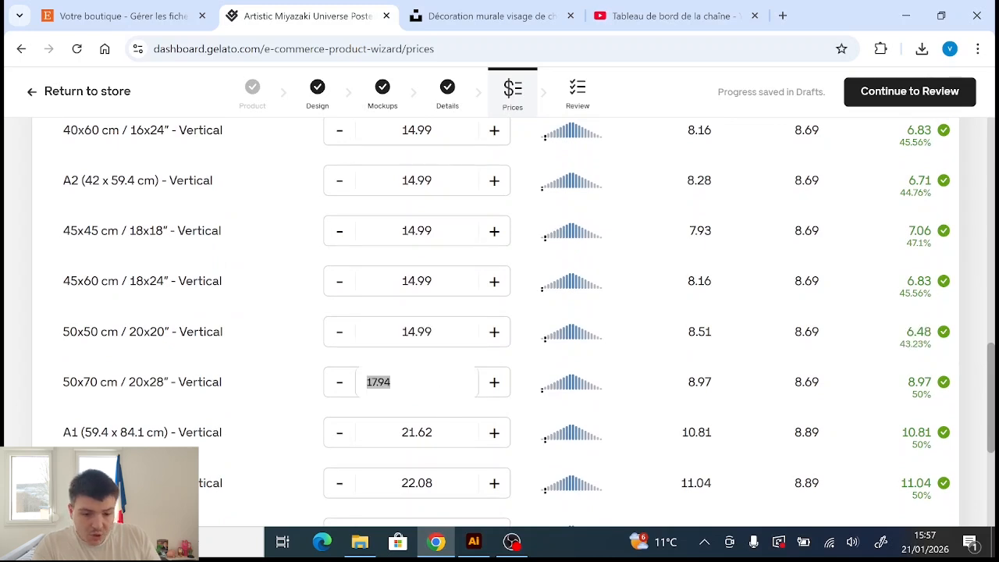
text(16.)
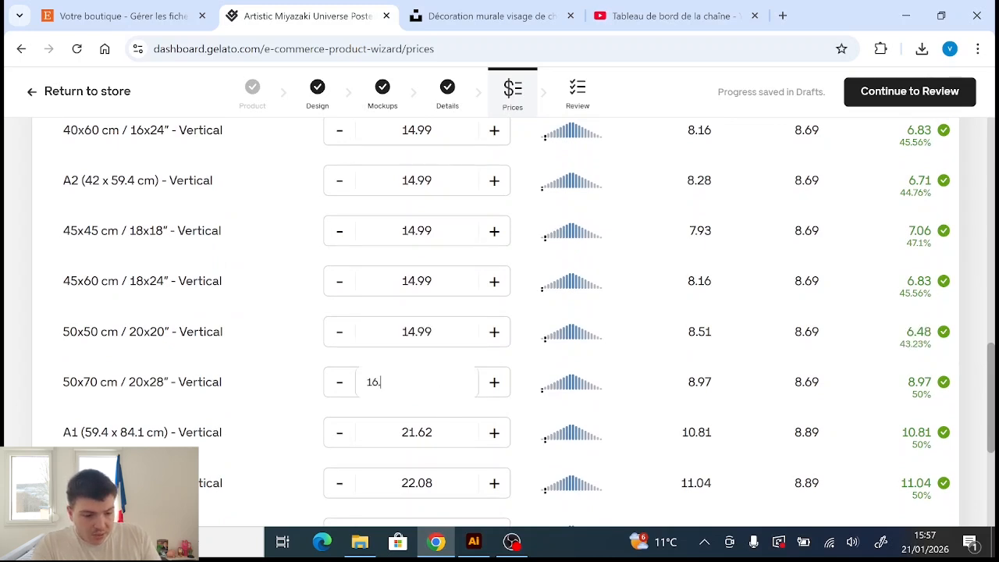
text(99)
scroll(493, 383, down, 1)
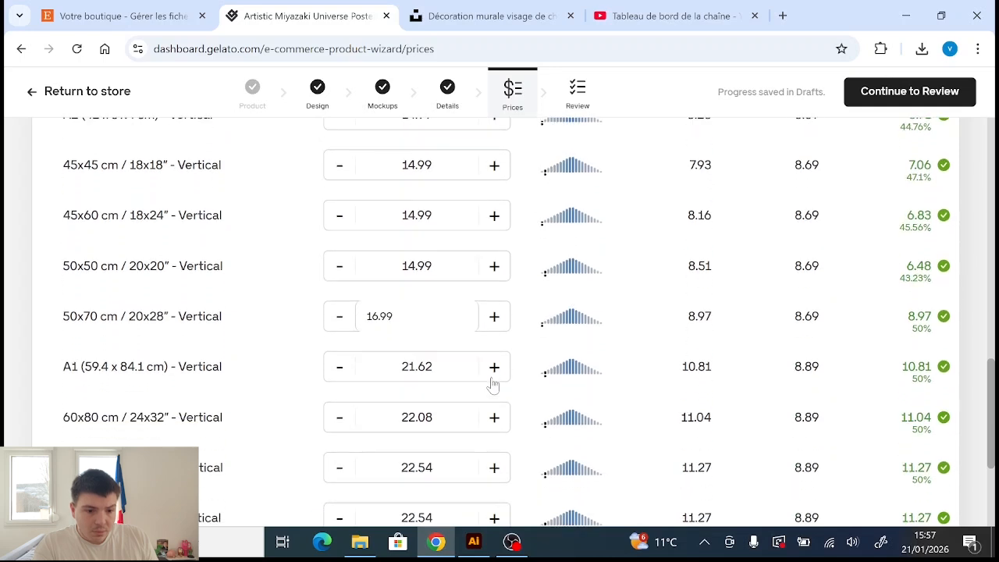
click(441, 370)
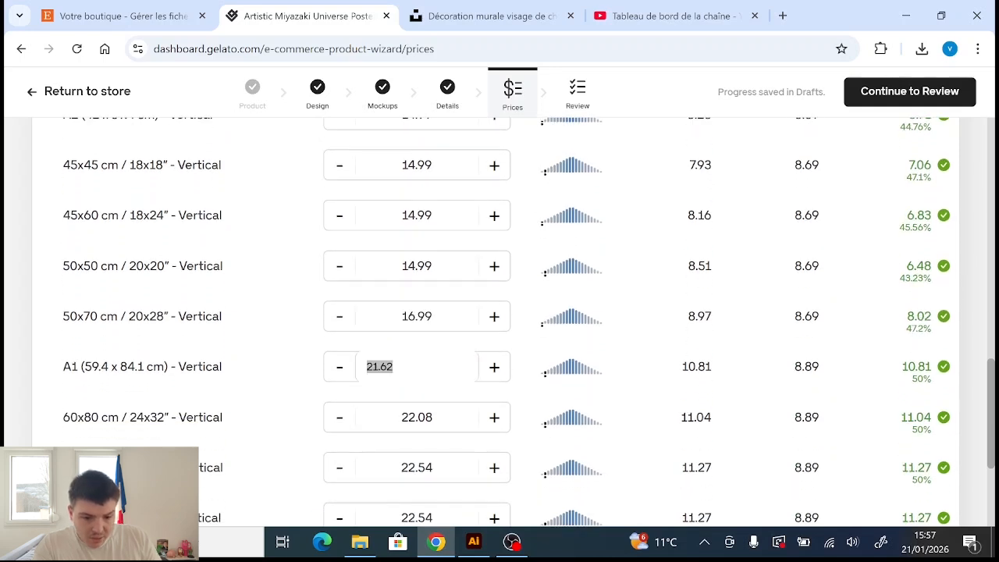
text(16.99)
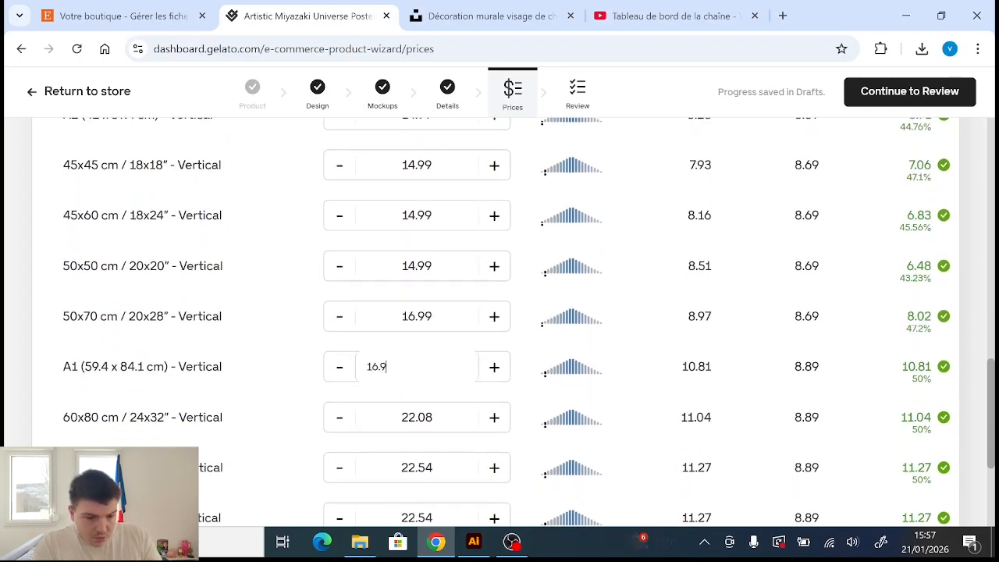
Set the retail prices of the 60x80 cm and 60x90 cm vertical variants to 17.99 EUR each
click(433, 430)
click(417, 418)
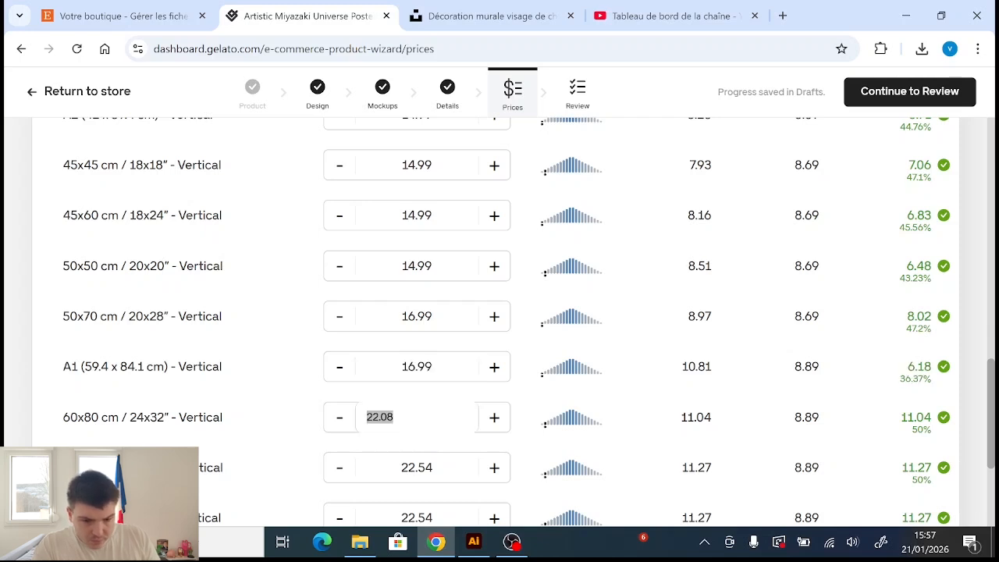
text(17.99)
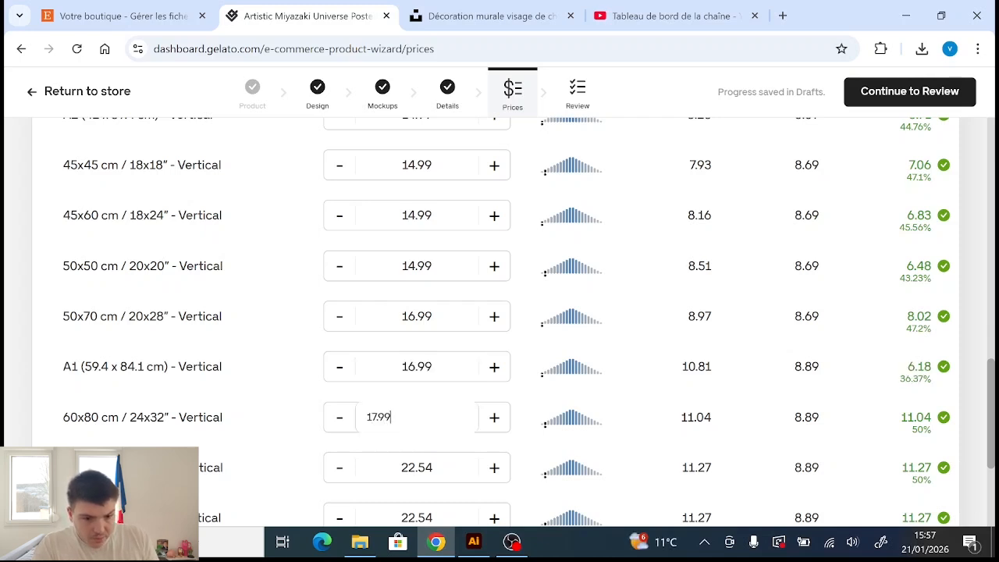
key(Tab)
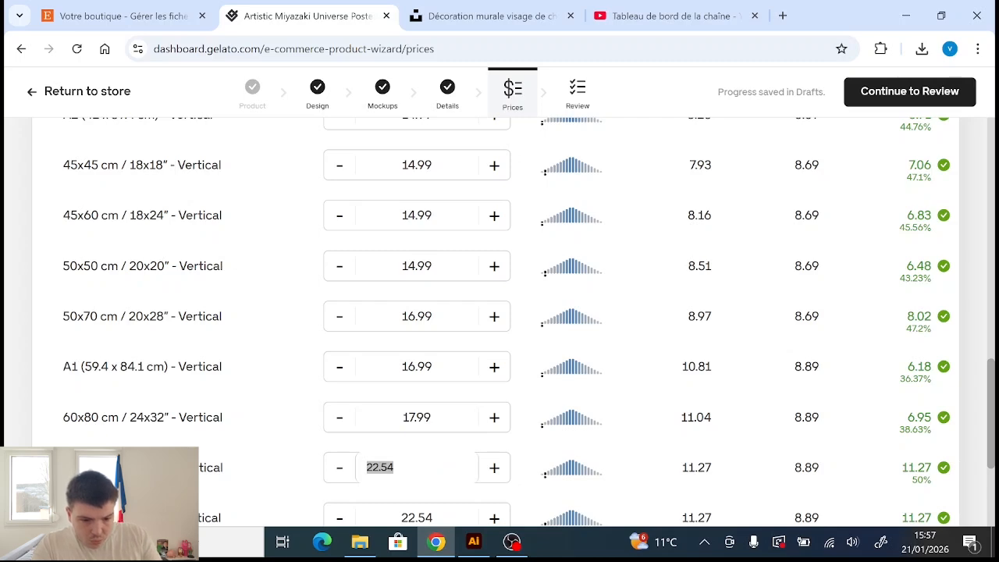
text(17.99)
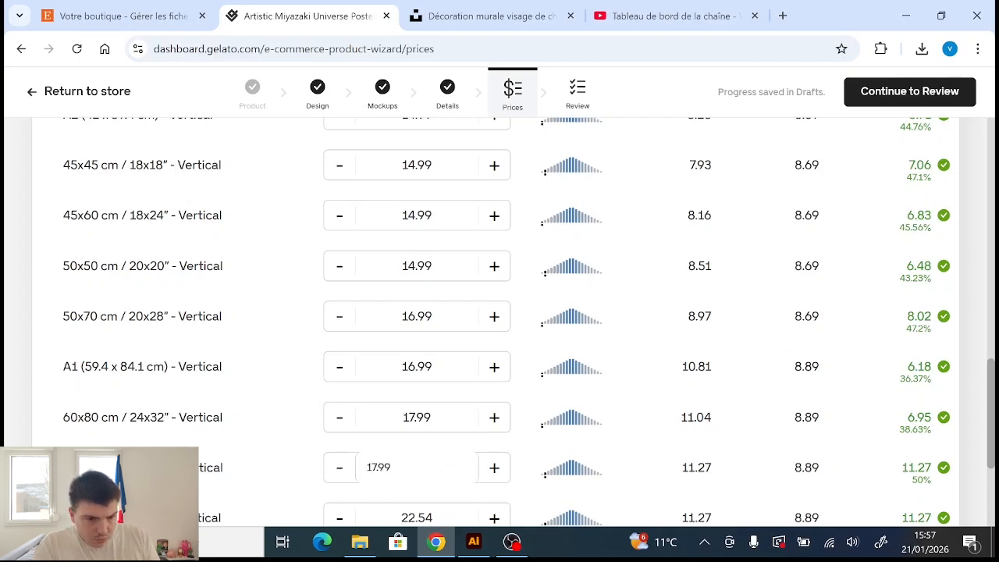
scroll(426, 441, down, 2)
key(Return)
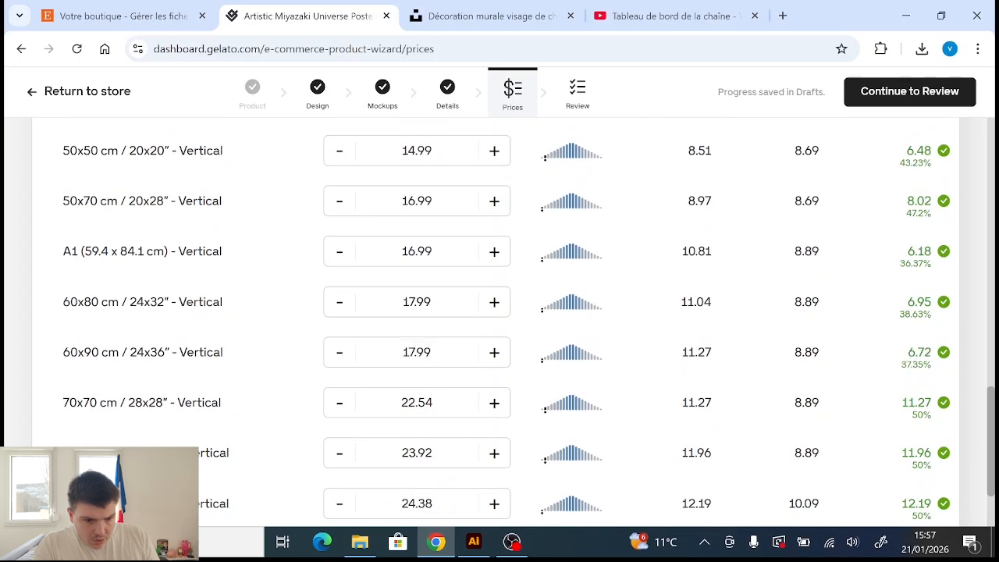
Set the retail prices of the 70x70 cm and 70x100 cm vertical variants to 19.99 EUR each
key(Tab)
text(19.)
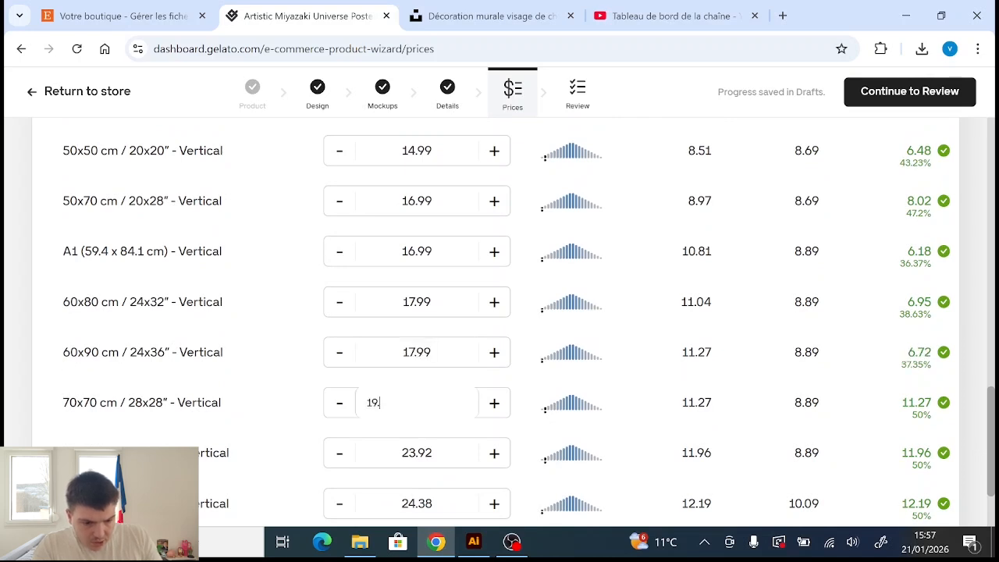
text(99)
scroll(430, 410, down, 1)
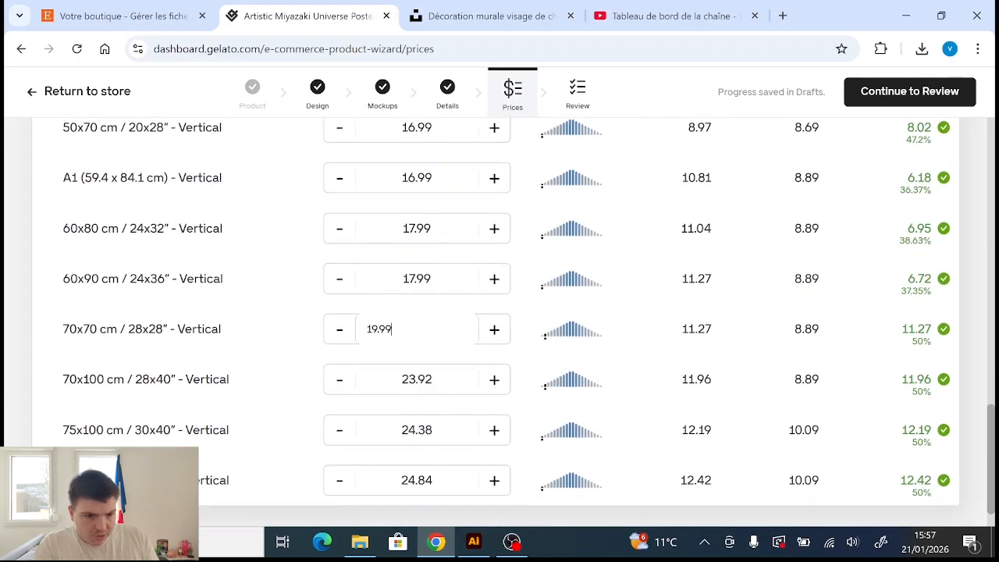
key(Tab)
text(1)
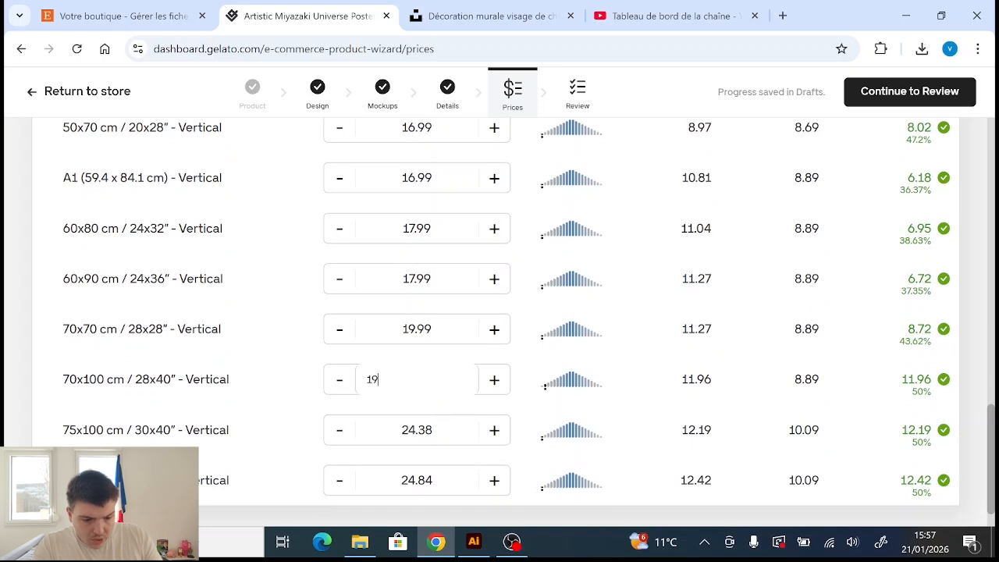
text(9.99)
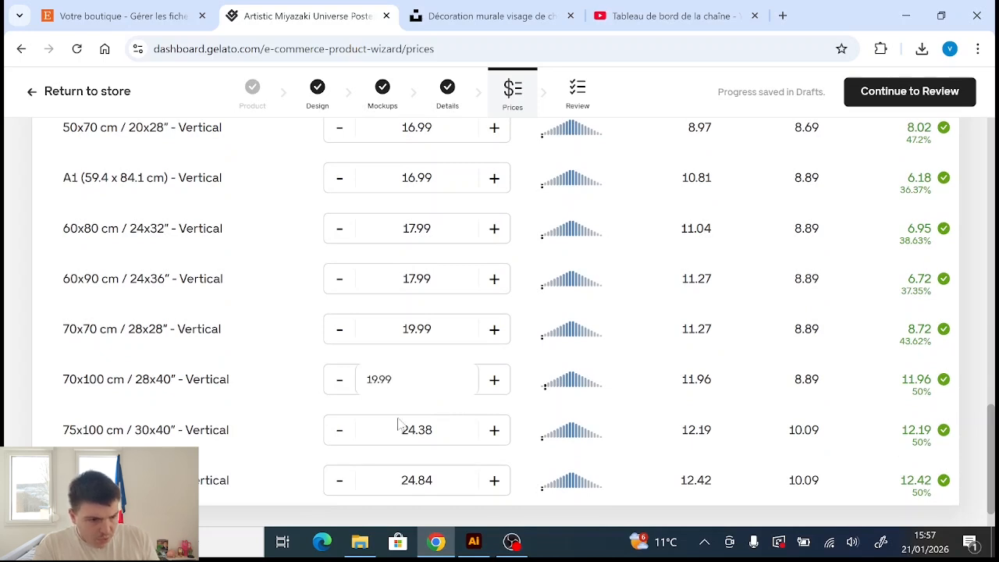
Set the retail prices of the 75x100 cm vertical variant and the last vertical variant in the list to 19.99 EUR each
key(Tab)
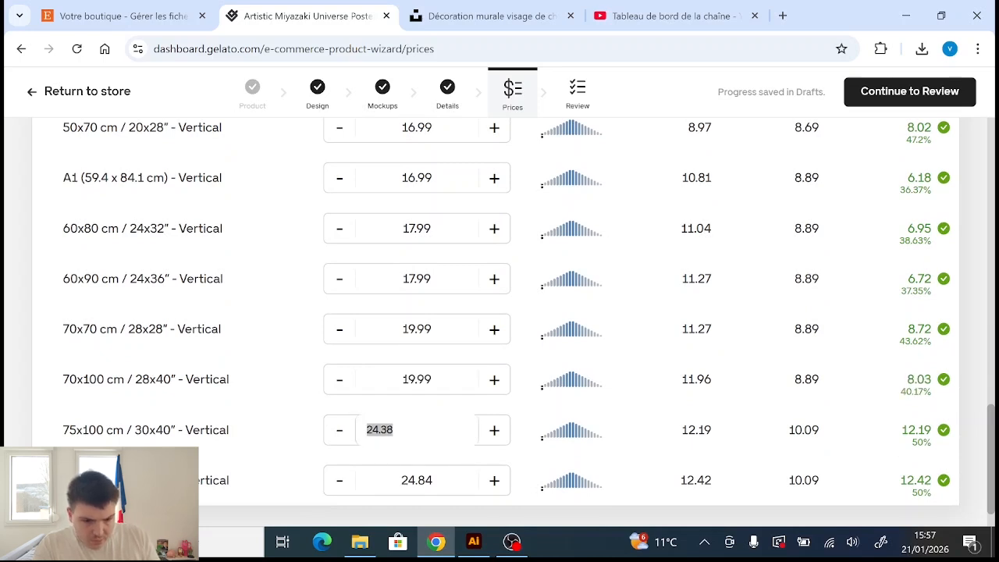
text(19.99)
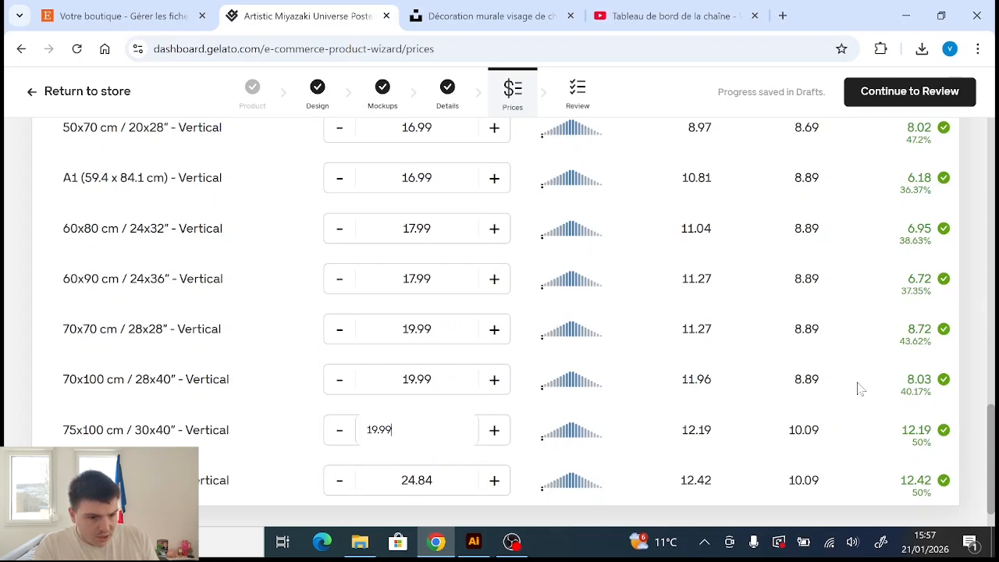
click(381, 480)
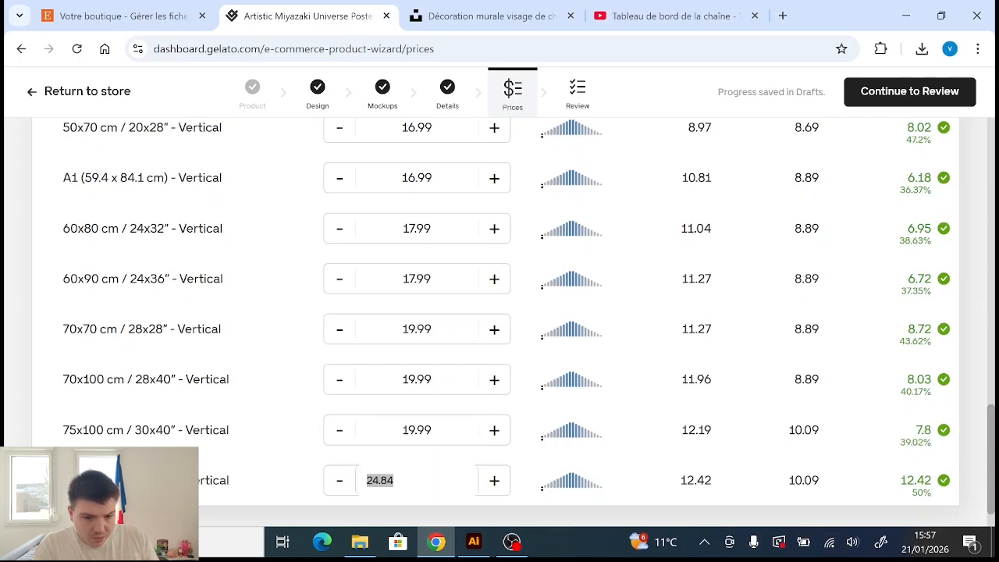
text(19.99)
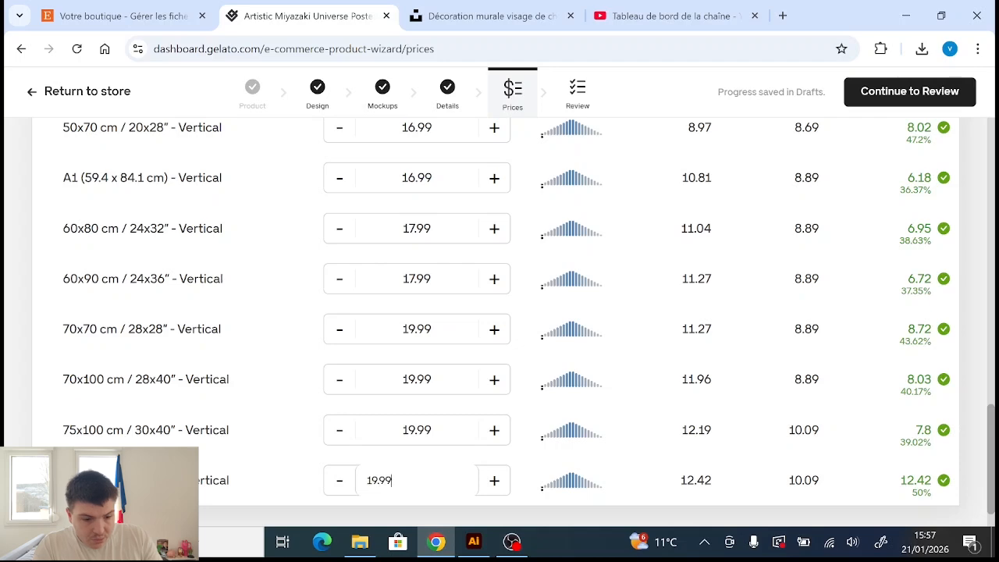
Continue to the product review and check the sizes, retail prices and delivery regions of the variants to publish
scroll(424, 486, down, 1)
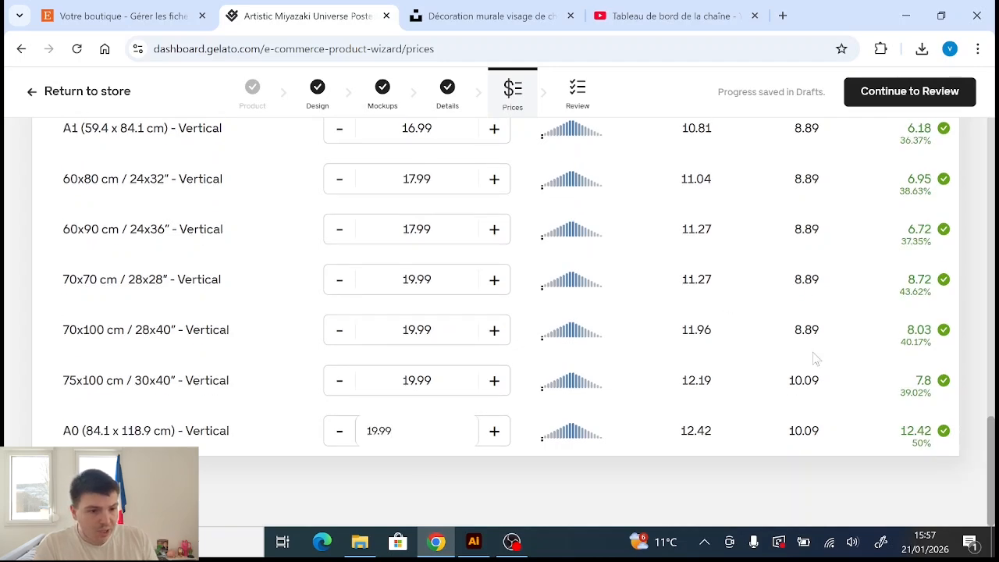
scroll(822, 374, up, 3)
scroll(822, 374, up, 10)
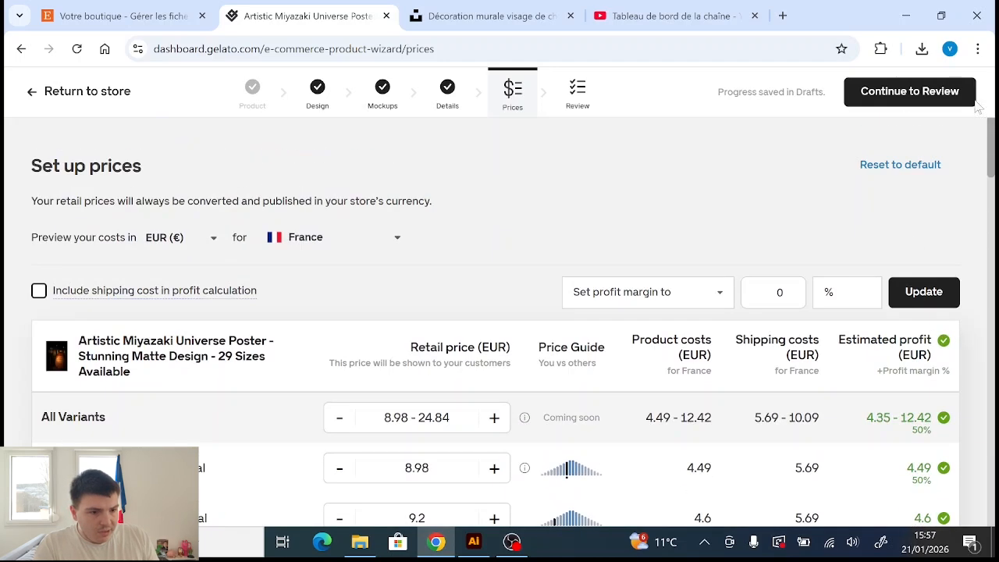
click(927, 93)
scroll(636, 308, down, 1)
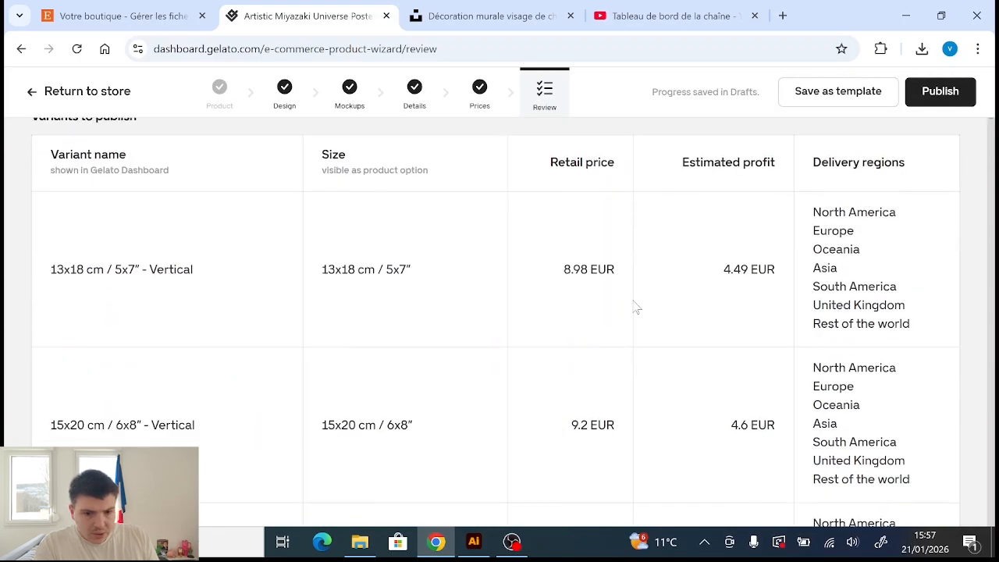
scroll(636, 308, down, 10)
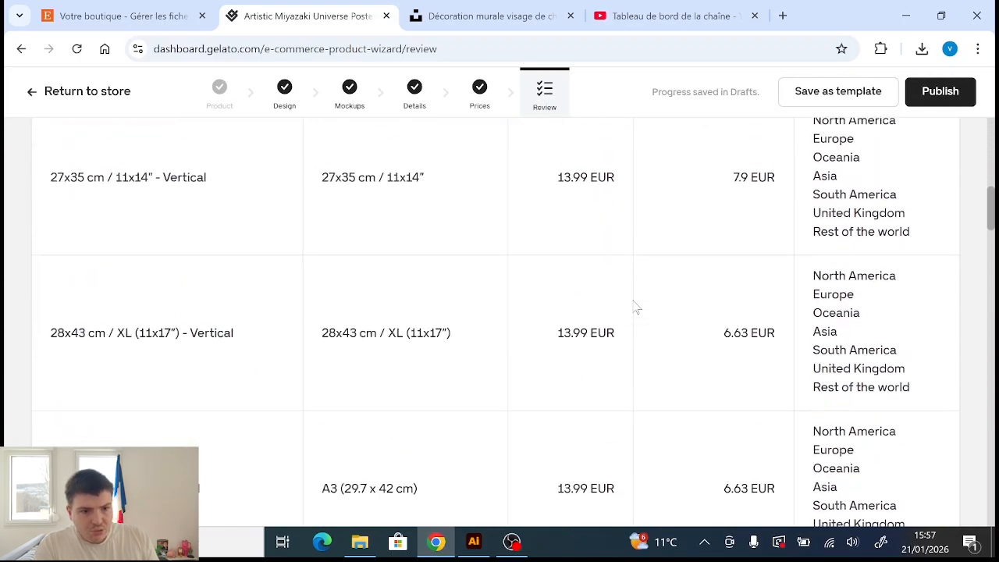
scroll(636, 307, down, 15)
scroll(636, 308, up, 20)
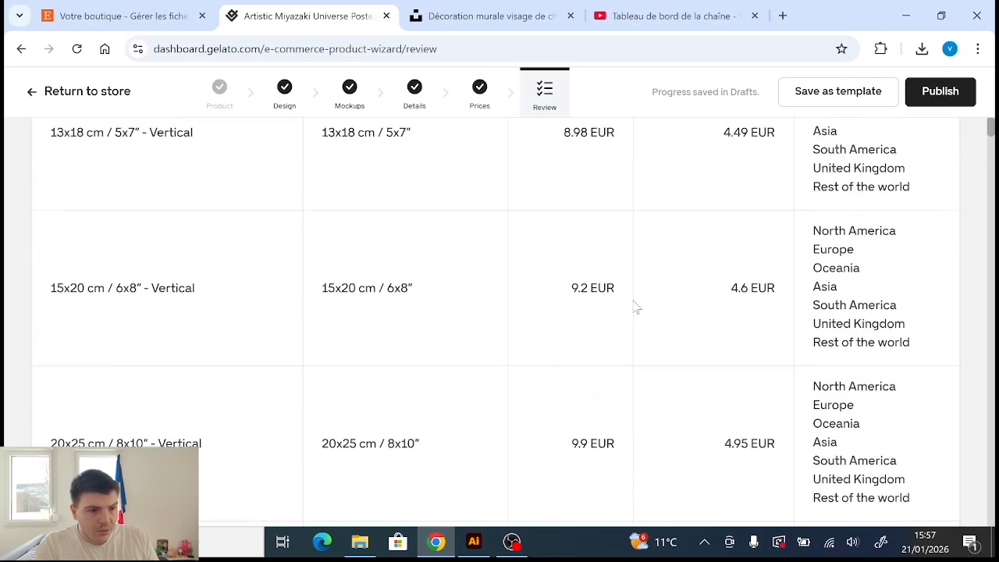
scroll(636, 308, up, 3)
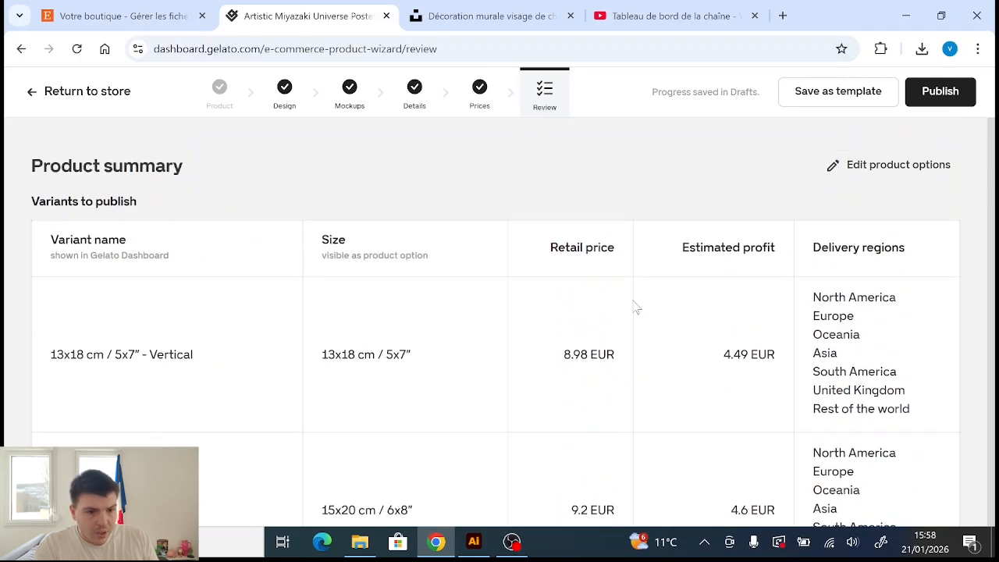
Publish the Artistic Miyazaki Universe poster to the connected Etsy store and check its entry in the product list
click(942, 92)
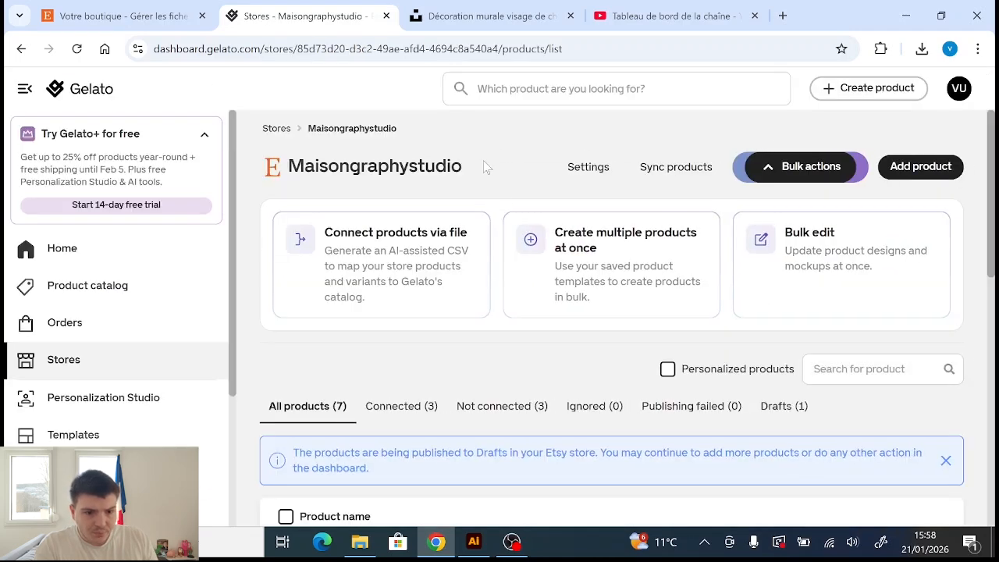
scroll(665, 328, down, 4)
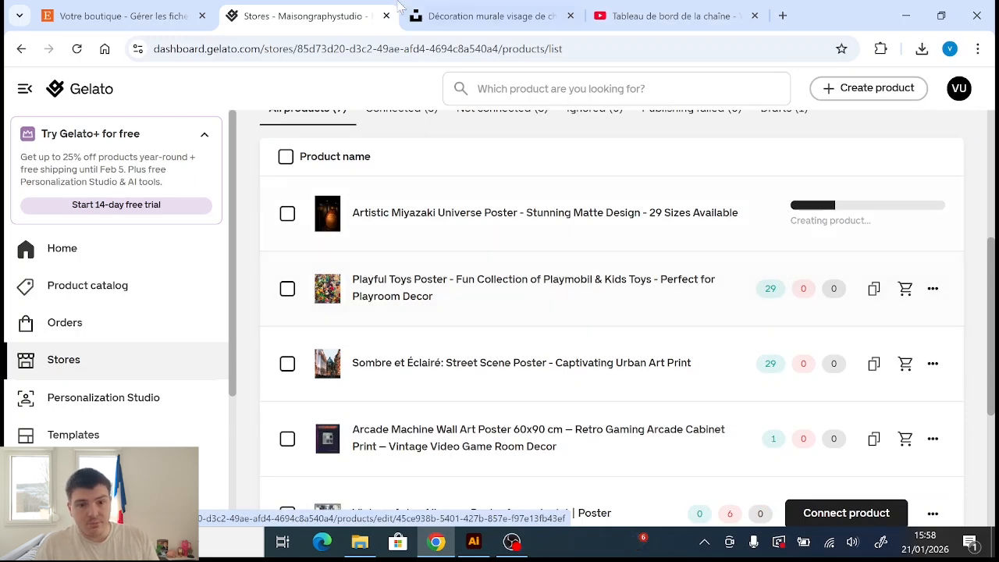
Switch to the Etsy shop manager and reload the product listings to check the newly published poster
click(183, 11)
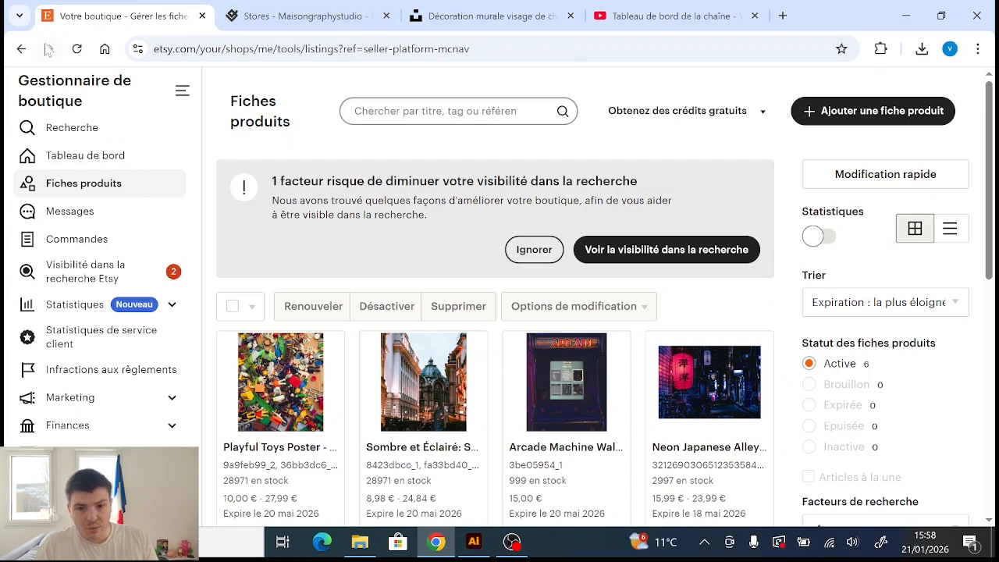
click(76, 48)
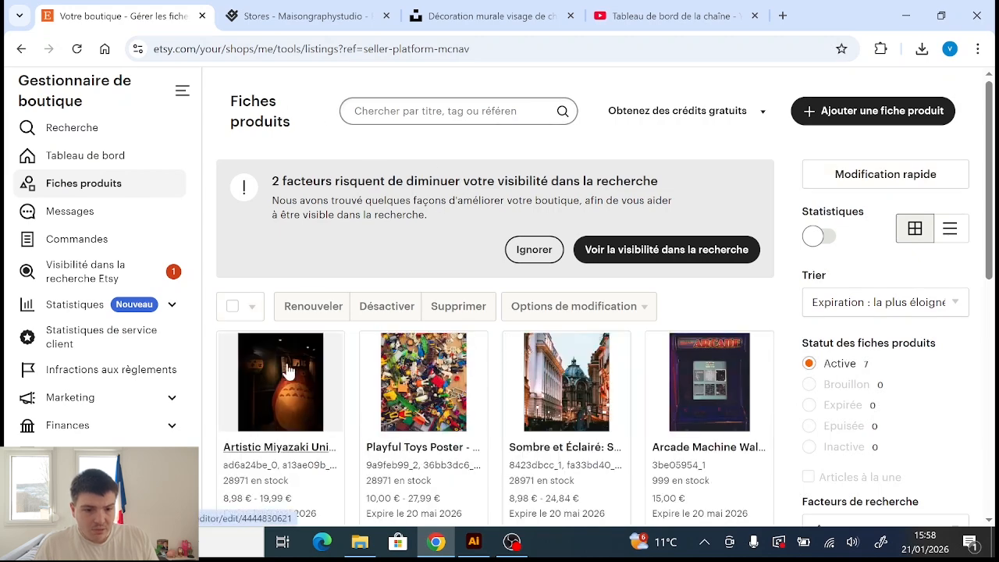
scroll(339, 402, down, 1)
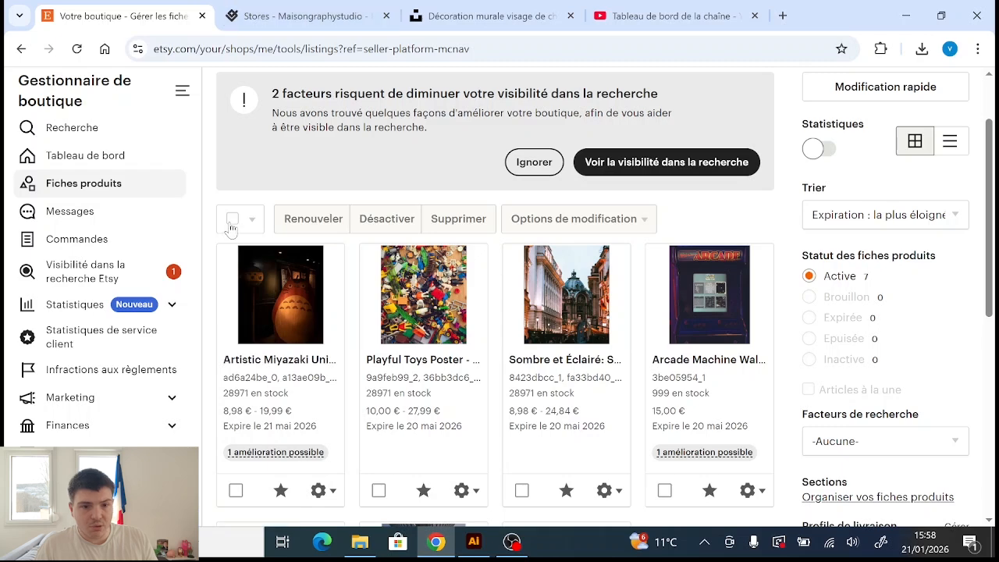
Switch to YouTube Studio and look over the analytics summary on the channel dashboard
click(678, 16)
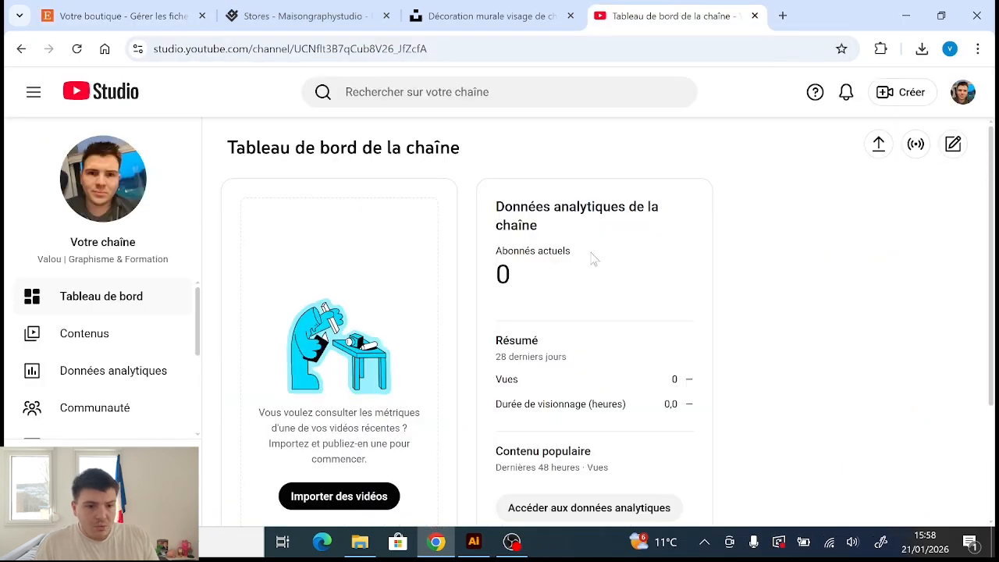
scroll(642, 263, down, 1)
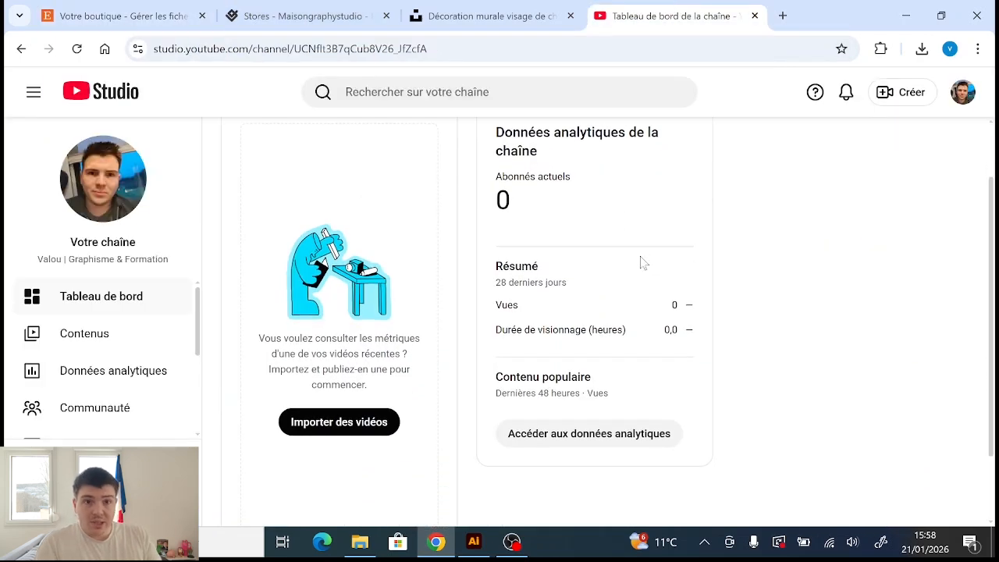